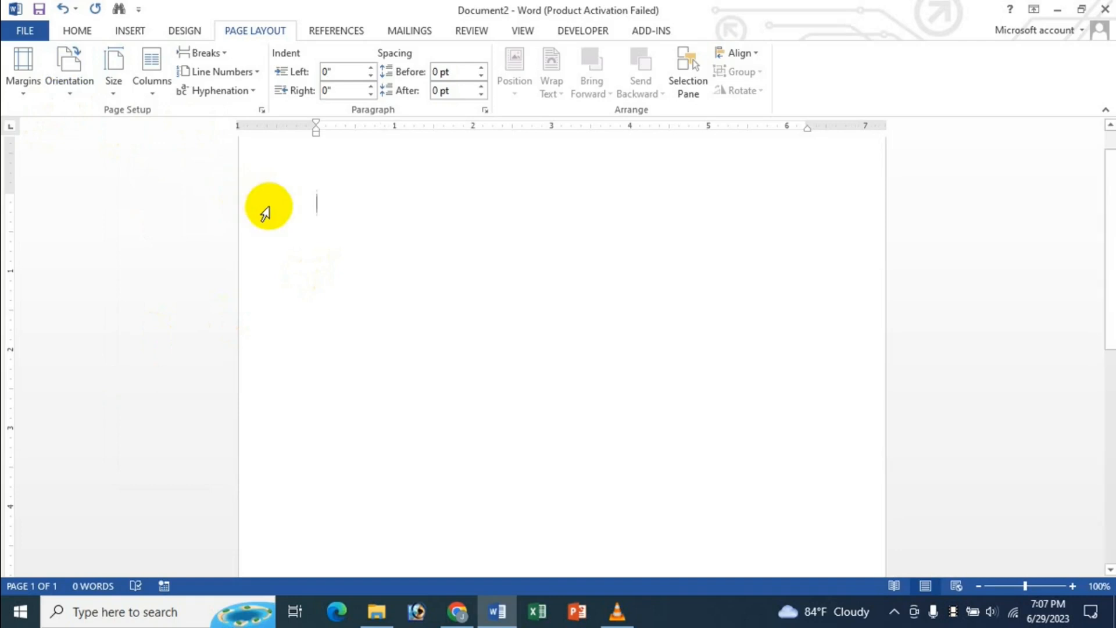
- Apply the Narrow margin preset to the blank page
left_click(20, 93)
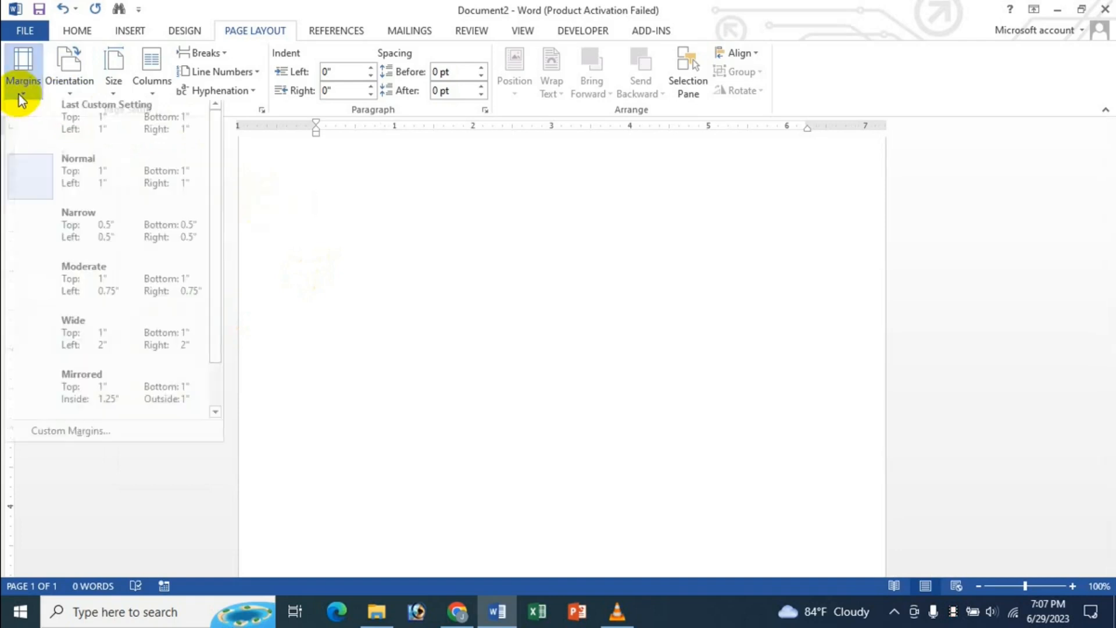
left_click(91, 238)
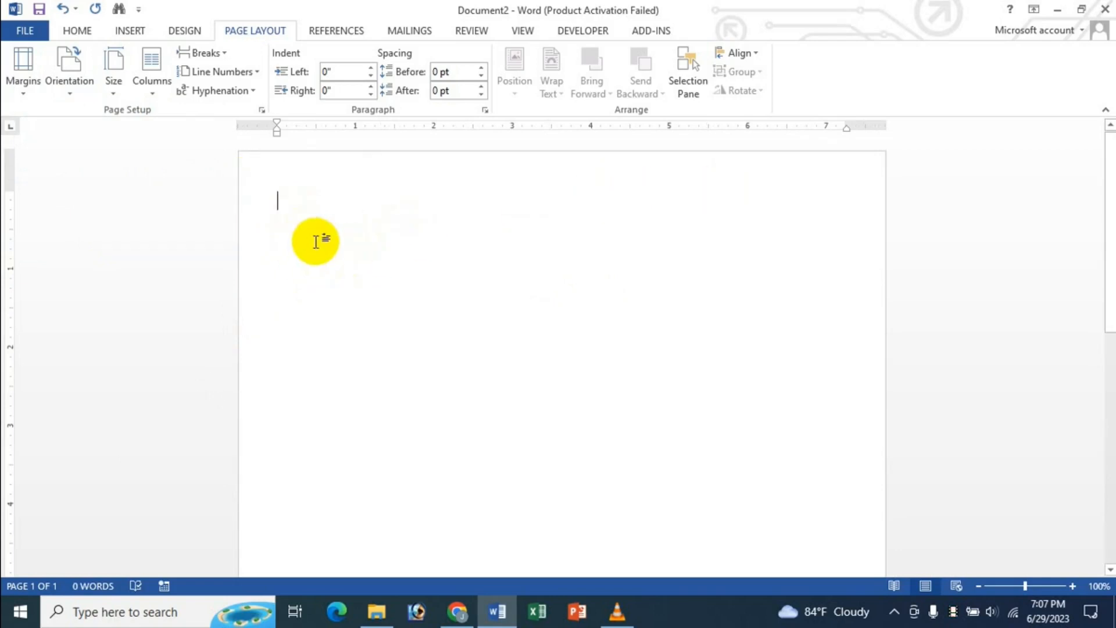
left_click(130, 30)
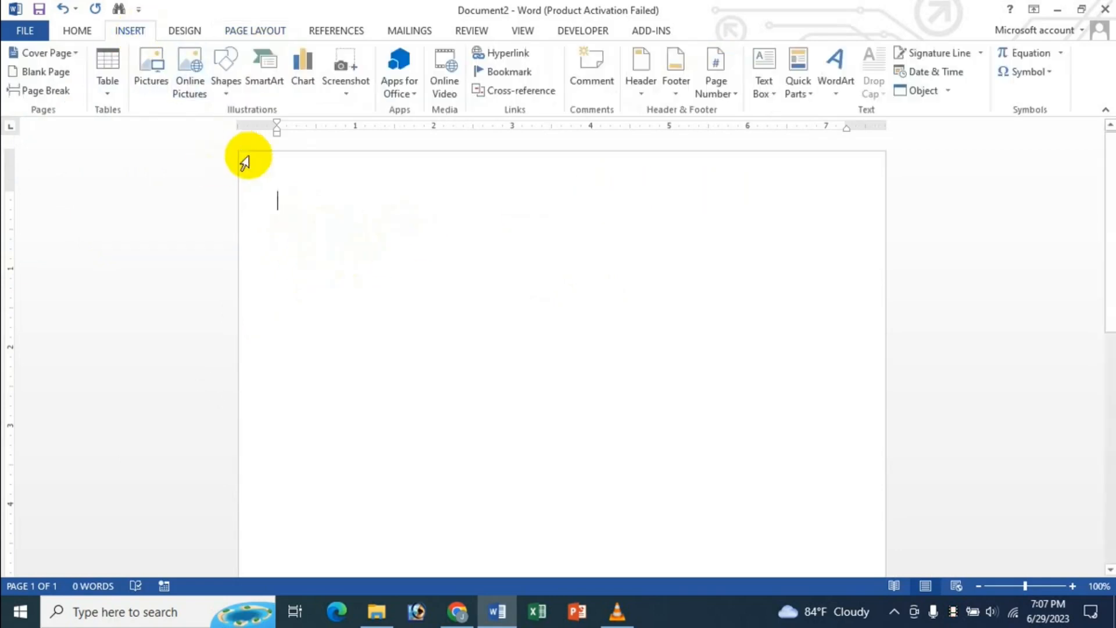
- Draw a Flowchart: Manual Input shape about 8.24" by 1.95" across the page top
left_click(224, 96)
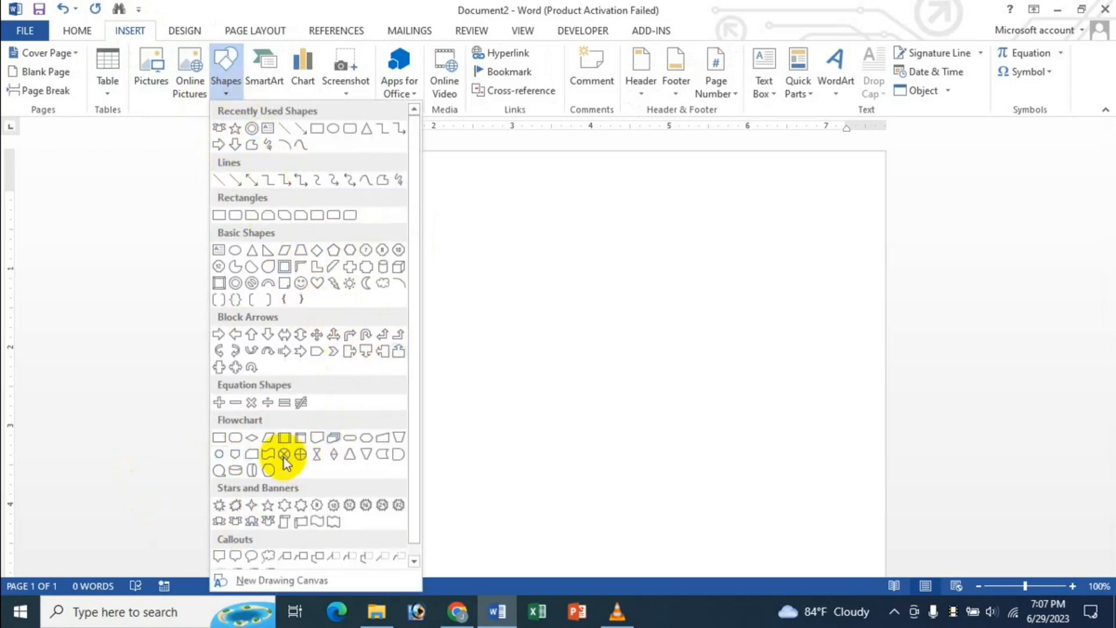
left_click(382, 439)
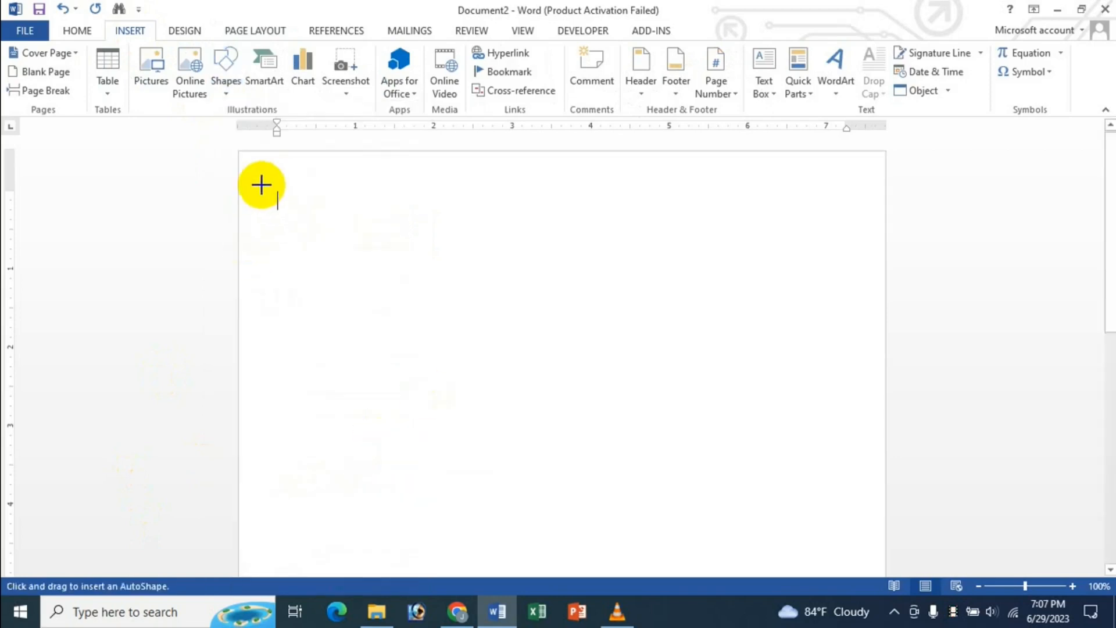
mouse_move(239, 152)
left_mouse_down()
mouse_move(302, 207)
mouse_move(528, 257)
mouse_move(877, 284)
mouse_move(889, 287)
mouse_move(886, 307)
left_mouse_up()
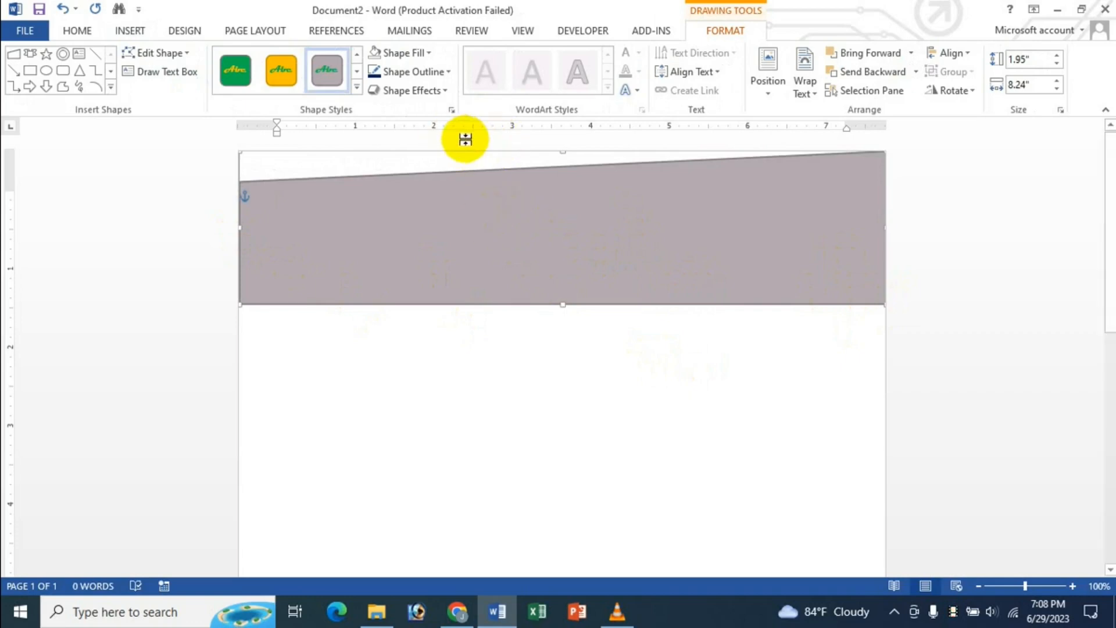
- Give the banner no outline and a dark navy blue fill
left_click(448, 71)
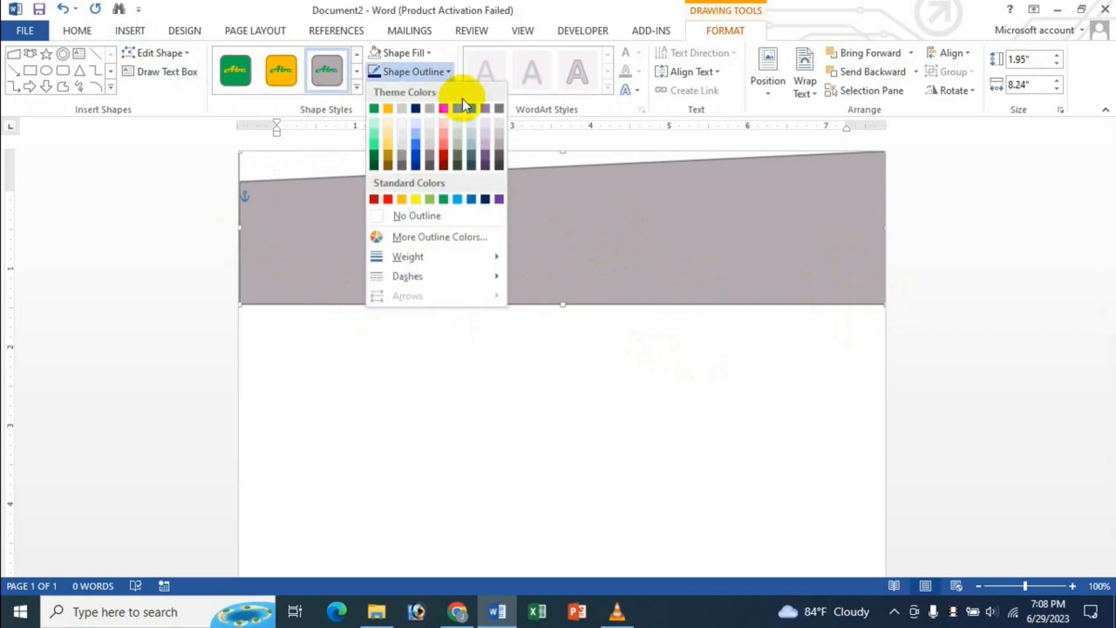
left_click(420, 216)
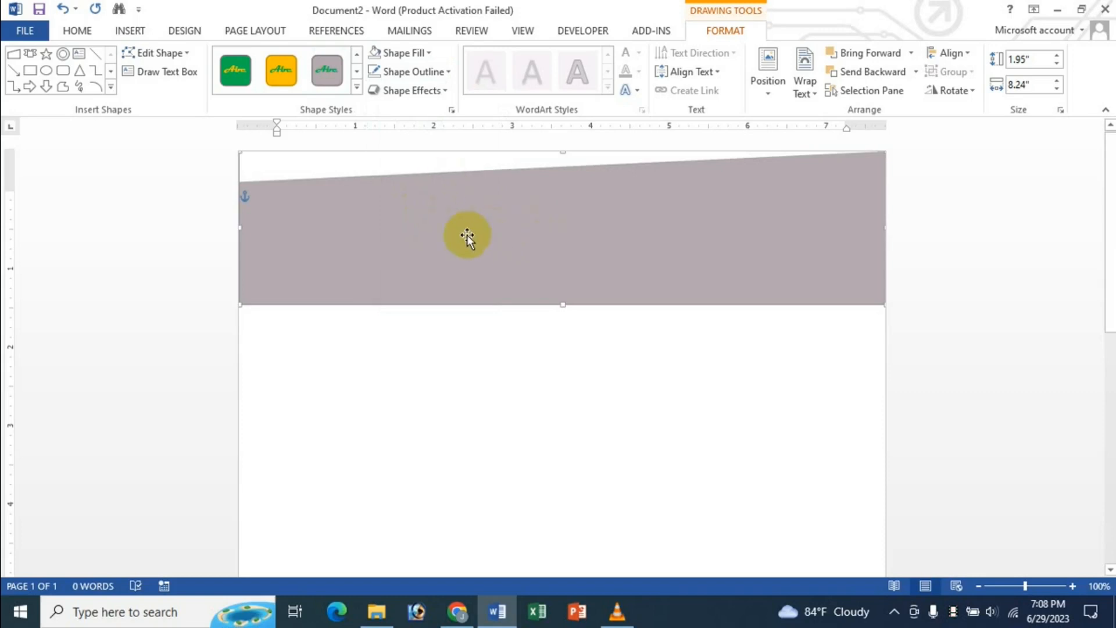
left_click(423, 51)
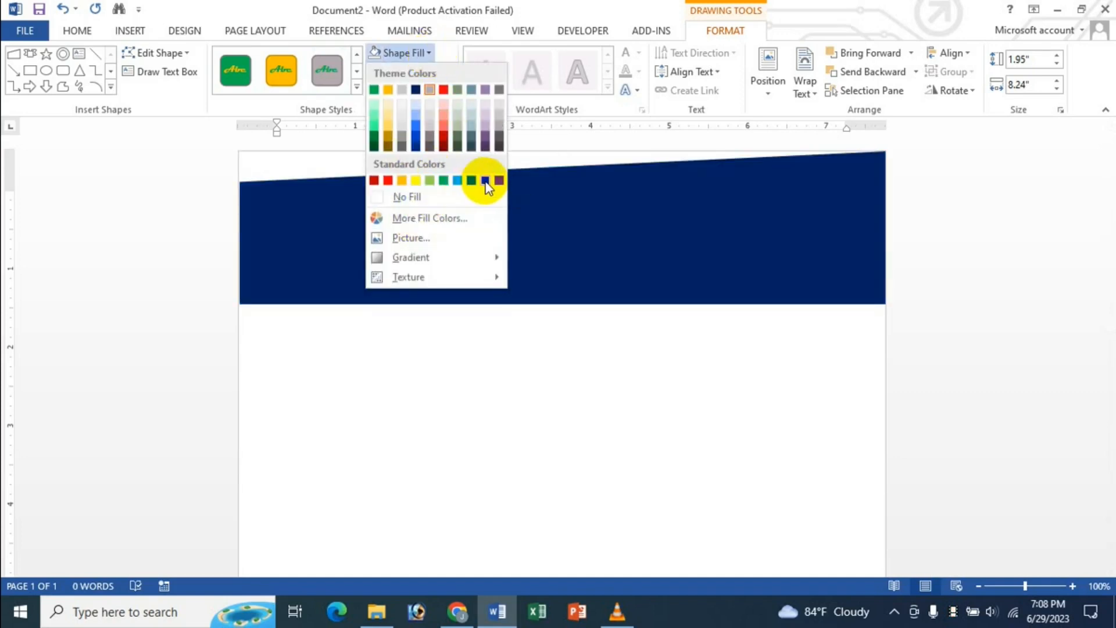
left_click(485, 182)
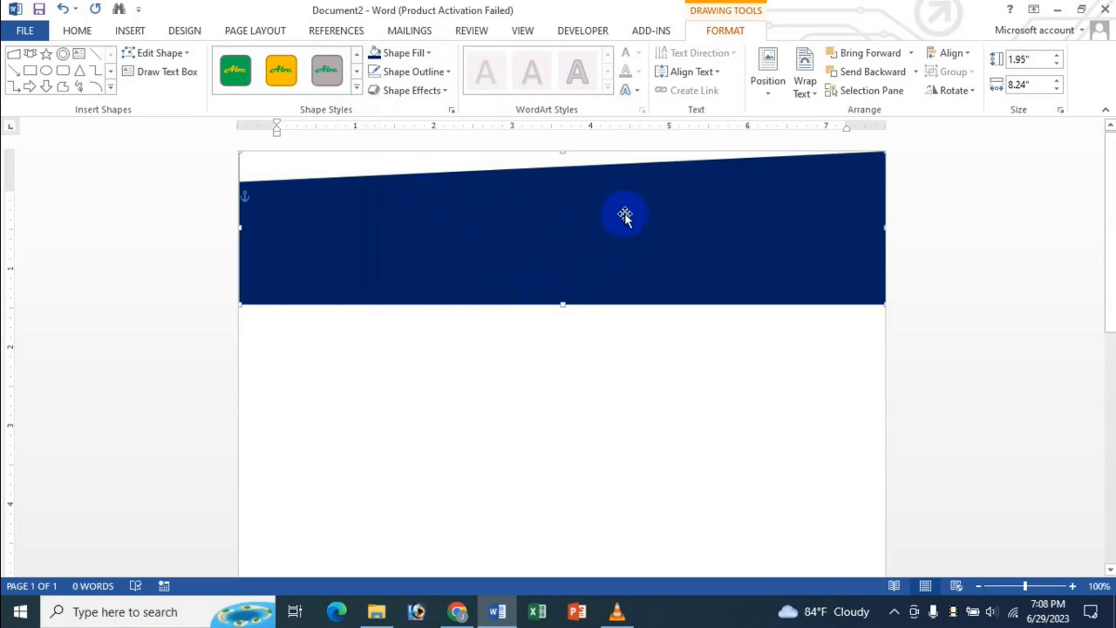
- Rotate the banner 180° so the slant runs along the bottom, flush with the page top
left_click_drag(578, 244, 576, 274)
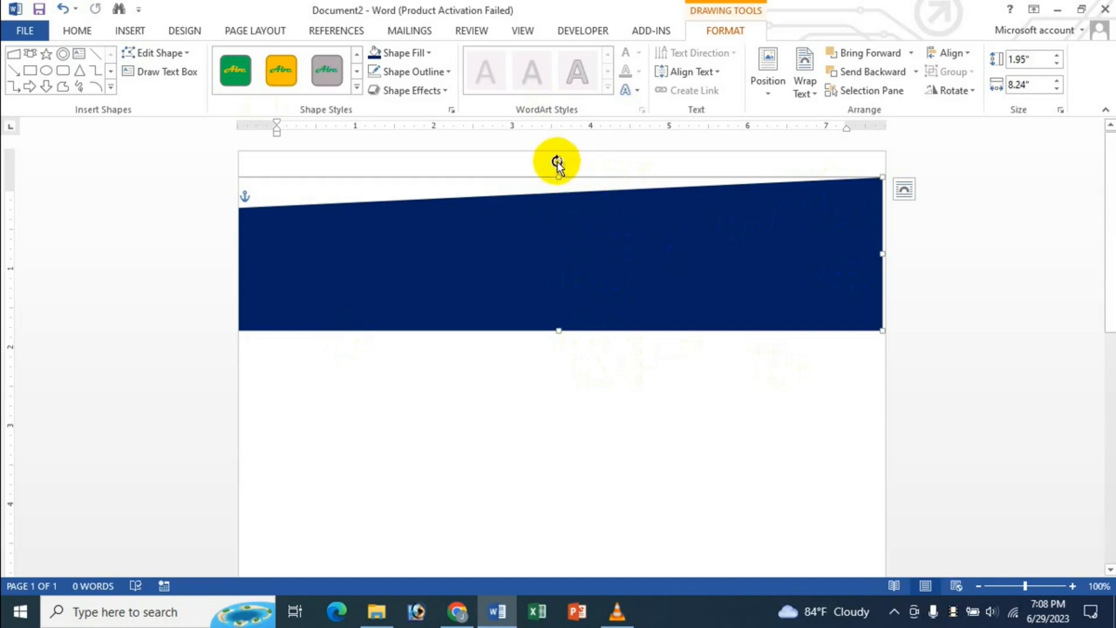
left_click_drag(557, 163, 562, 311)
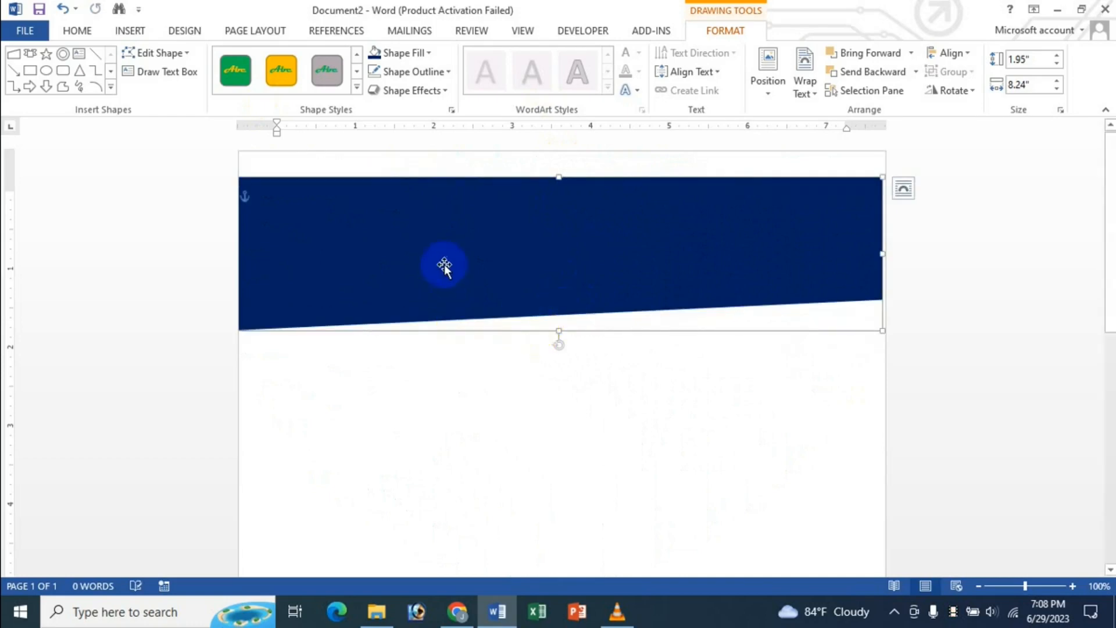
left_click_drag(445, 258, 442, 239)
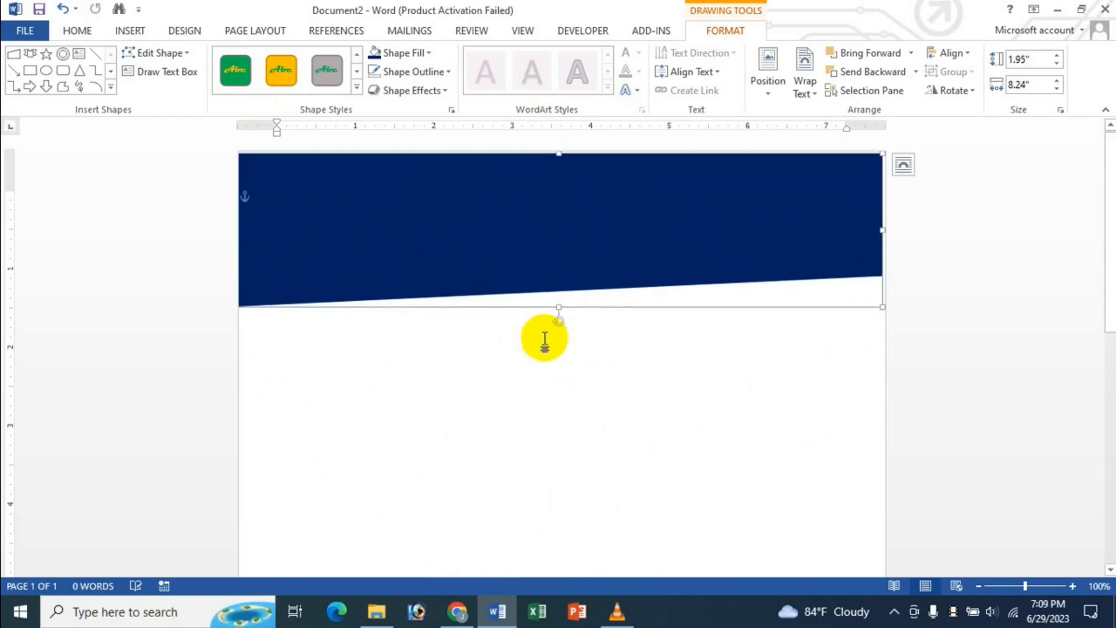
key("Right")
key("Right")
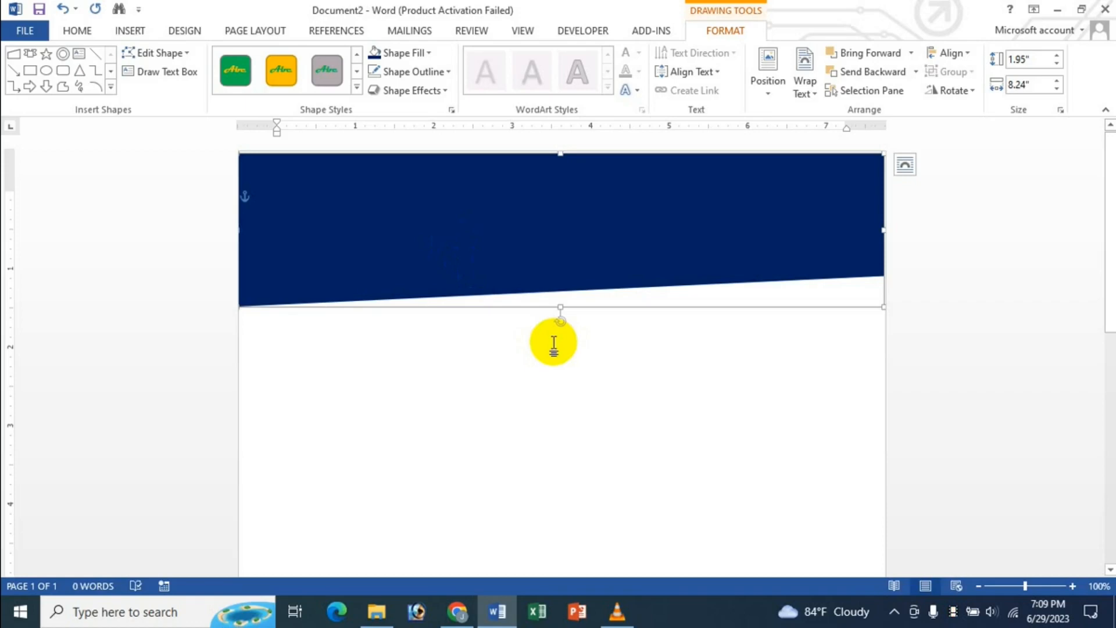
key("Up")
key("Up")
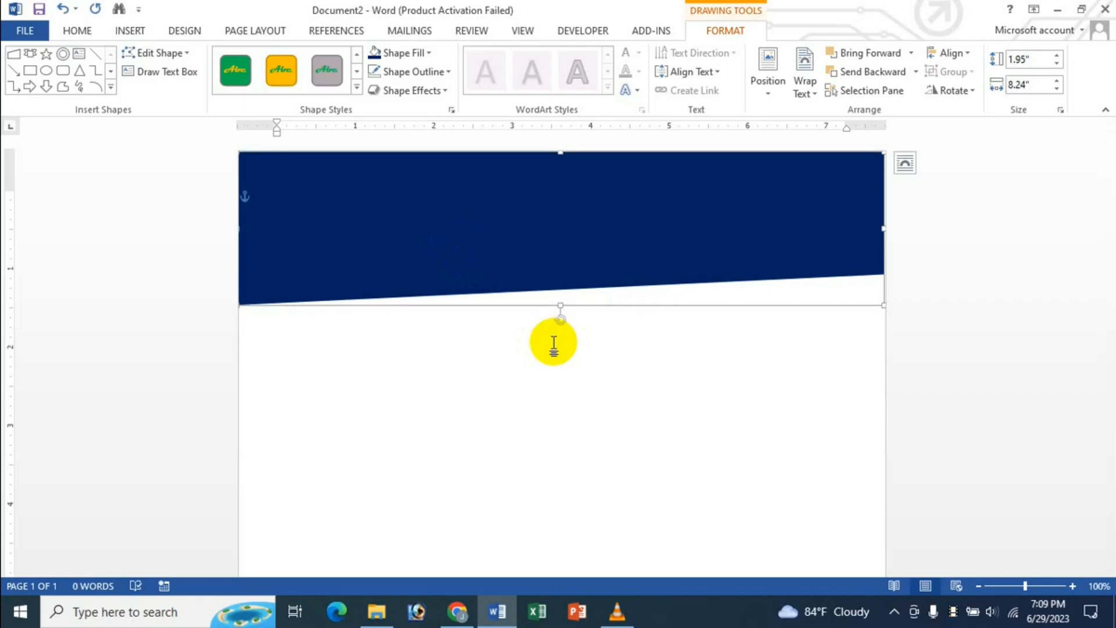
- Duplicate the navy banner and fill the copy dark green
left_click(577, 354)
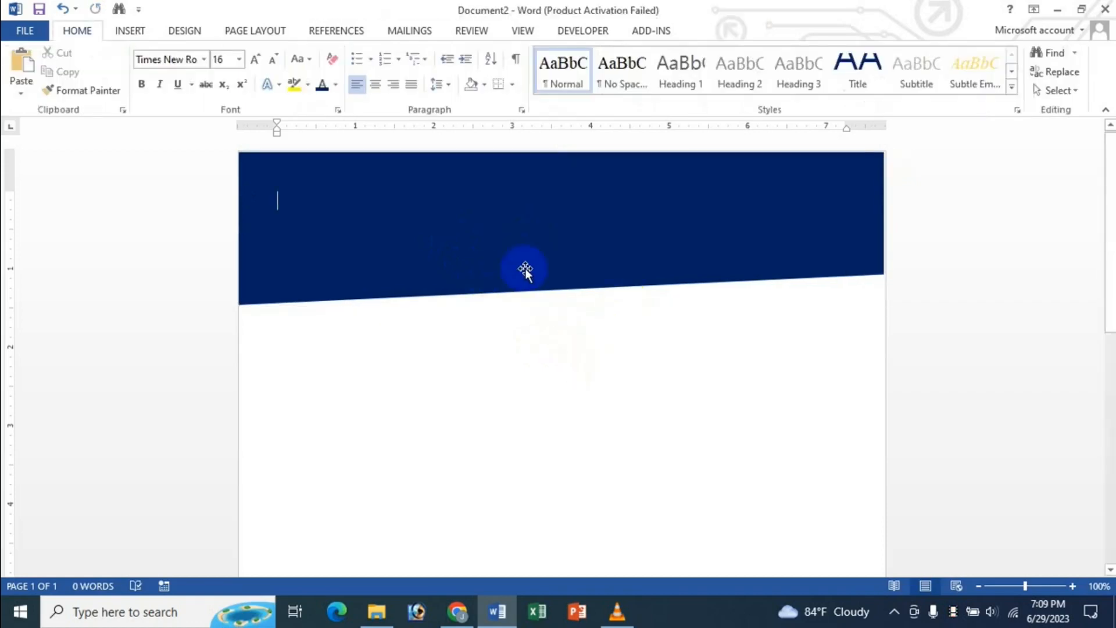
left_click(530, 243)
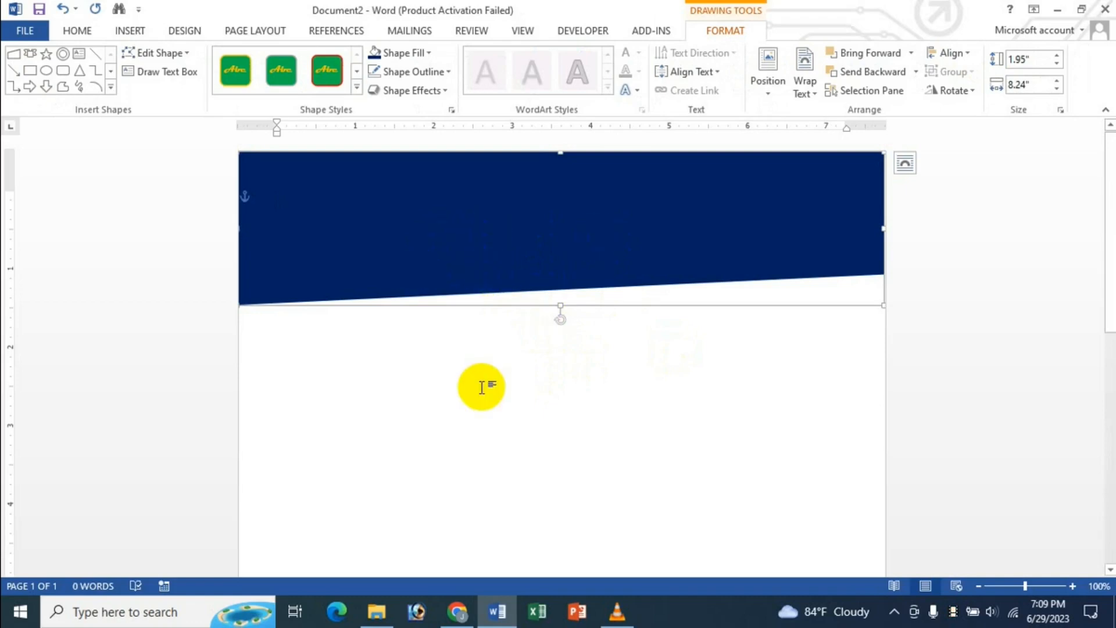
key("ctrl+d")
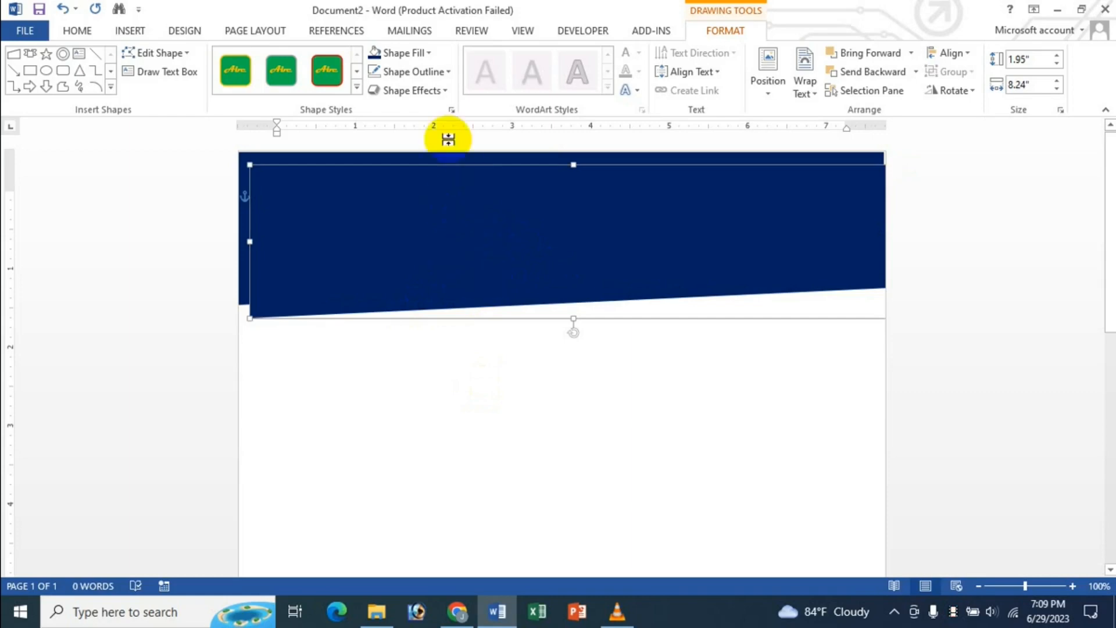
left_click(430, 54)
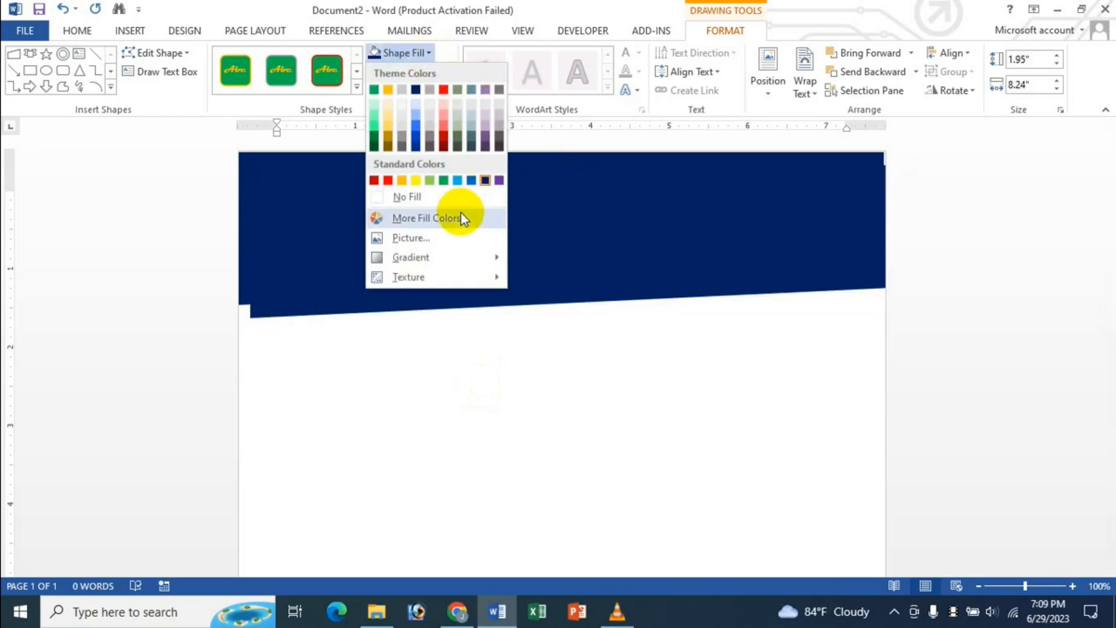
left_click(374, 140)
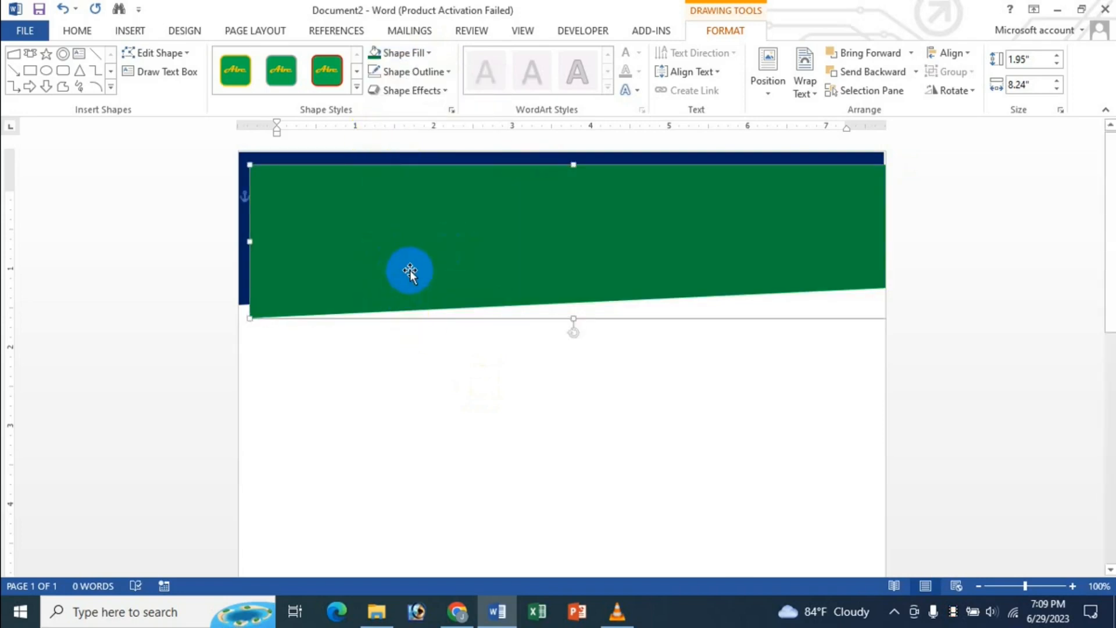
- Lay the green copy over the navy banner, leaving a thin navy strip, then duplicate it
left_click_drag(407, 267, 400, 245)
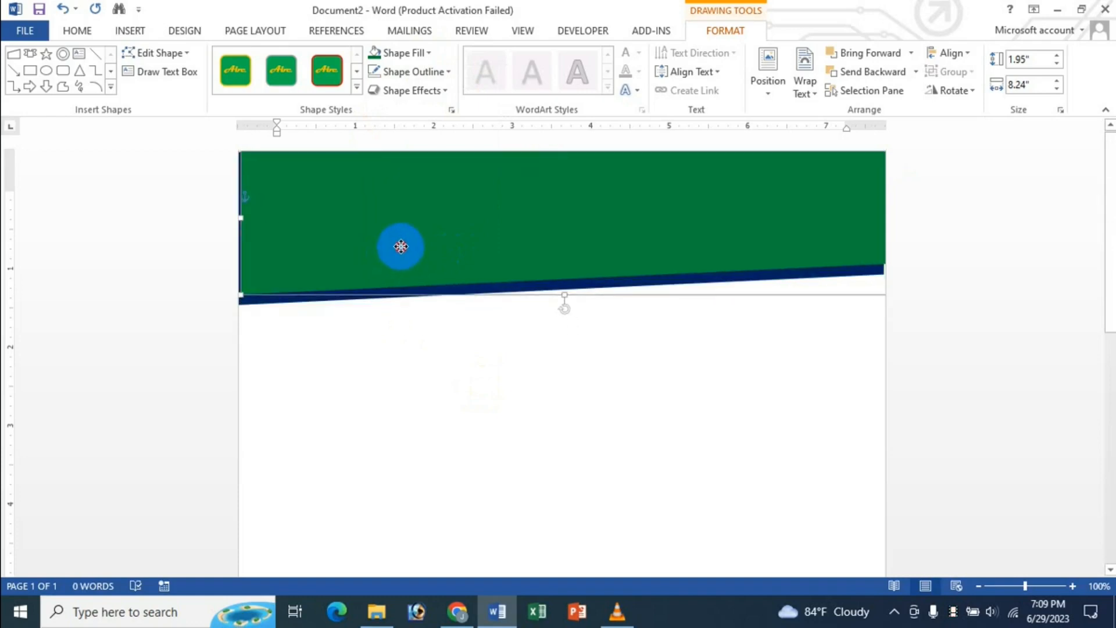
left_click_drag(401, 246, 398, 245)
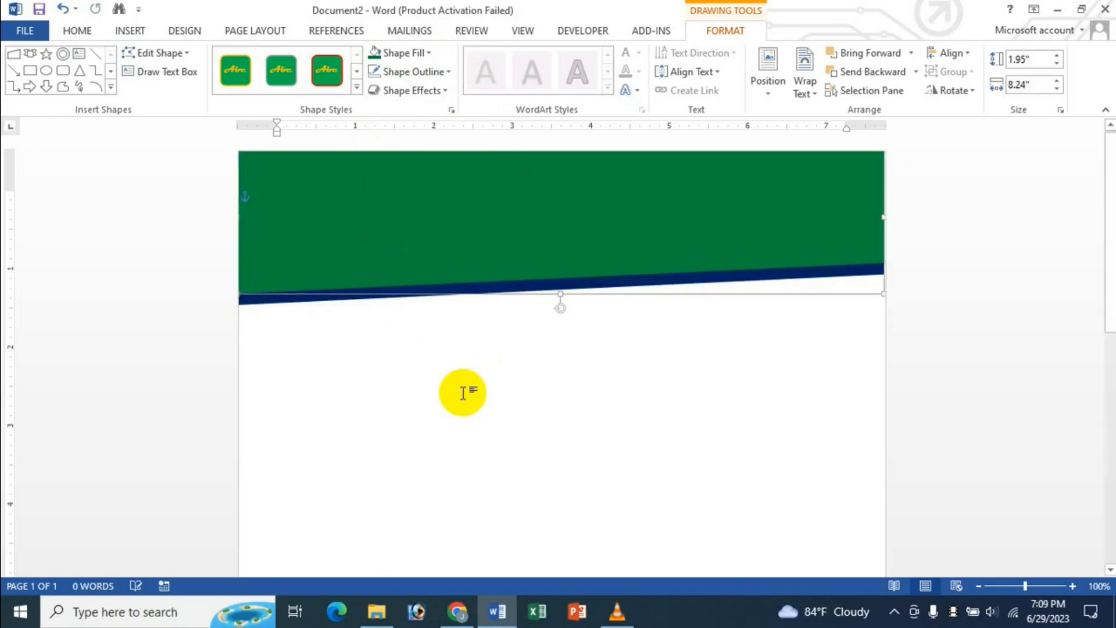
key("ctrl+z")
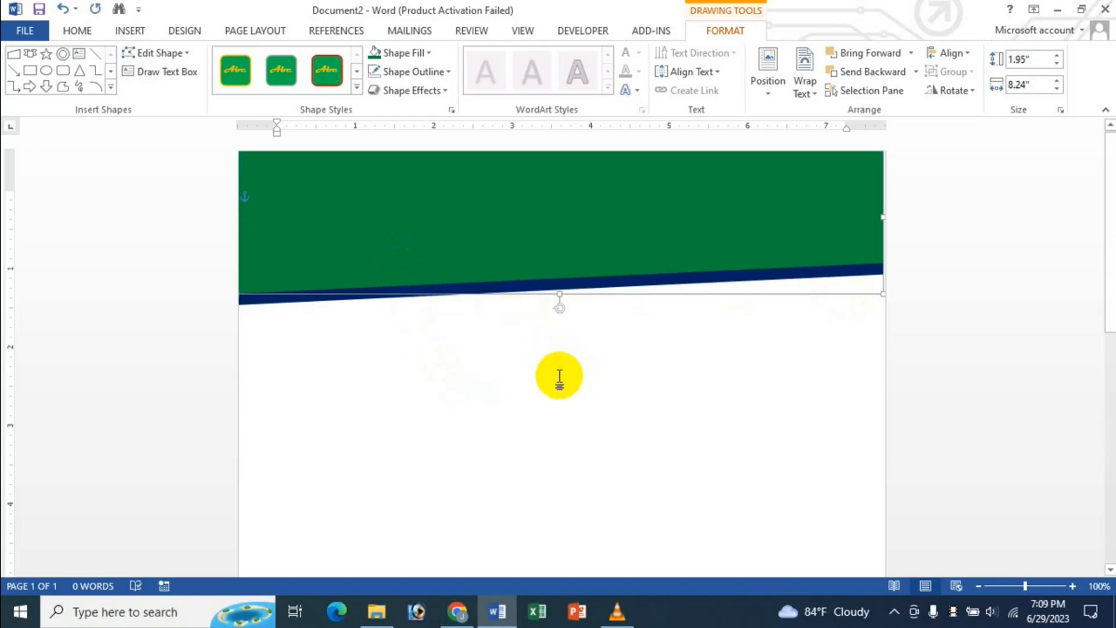
left_click(439, 233)
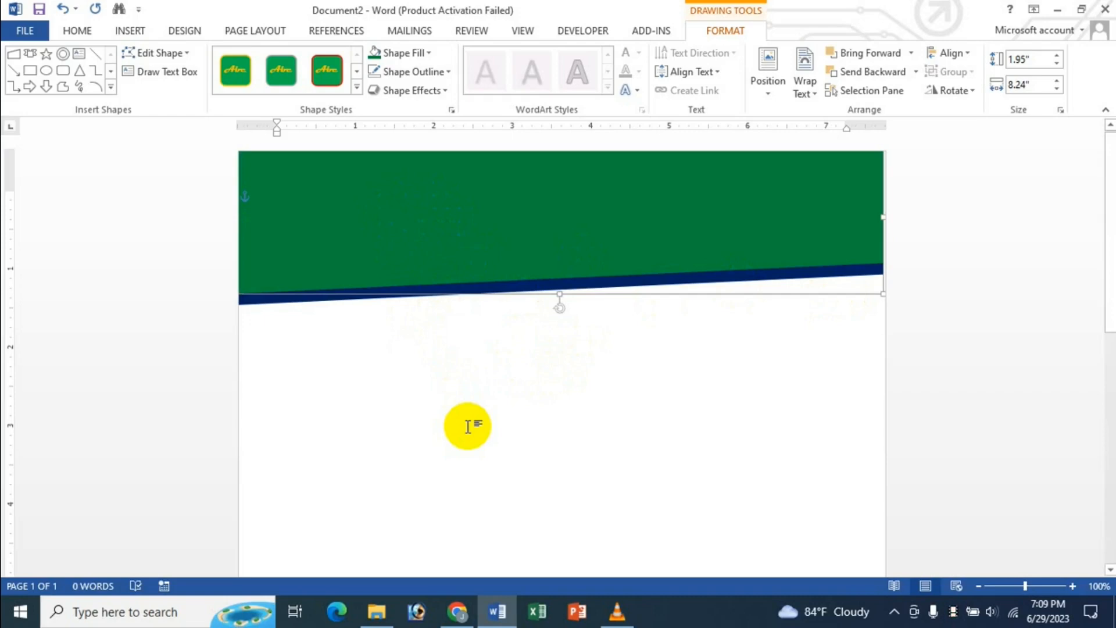
key("ctrl+d")
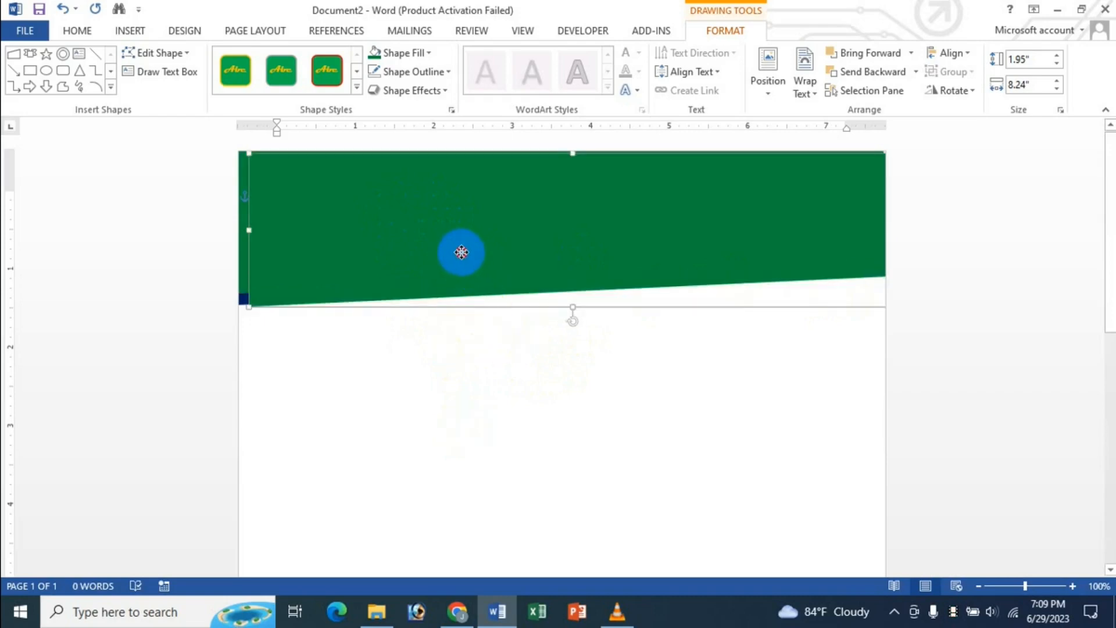
left_click_drag(461, 252, 454, 227)
left_click(431, 53)
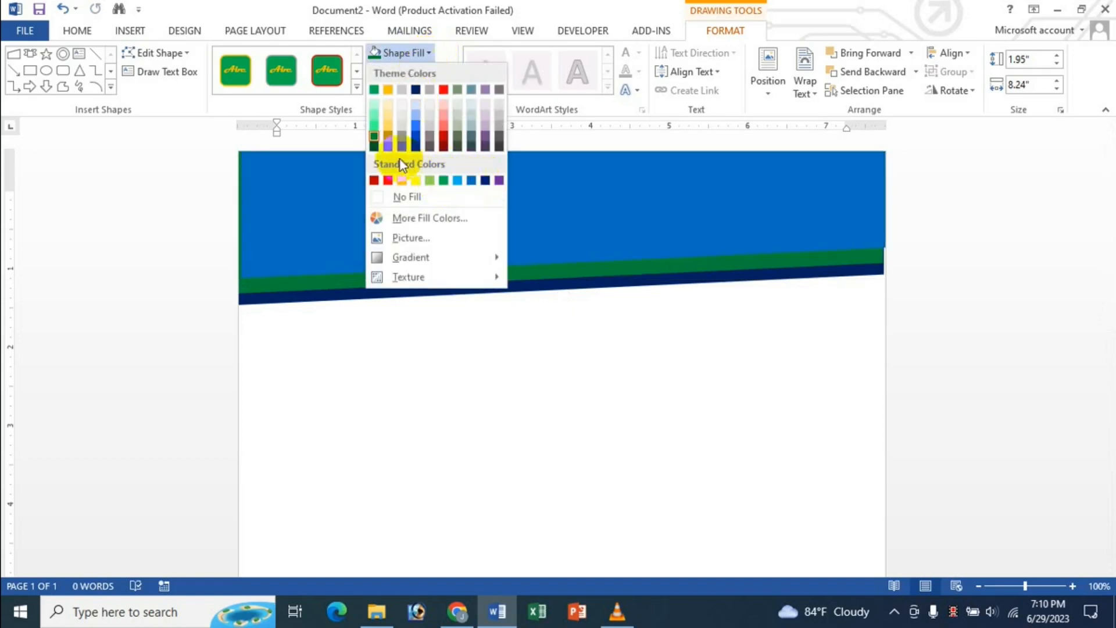
left_click(373, 148)
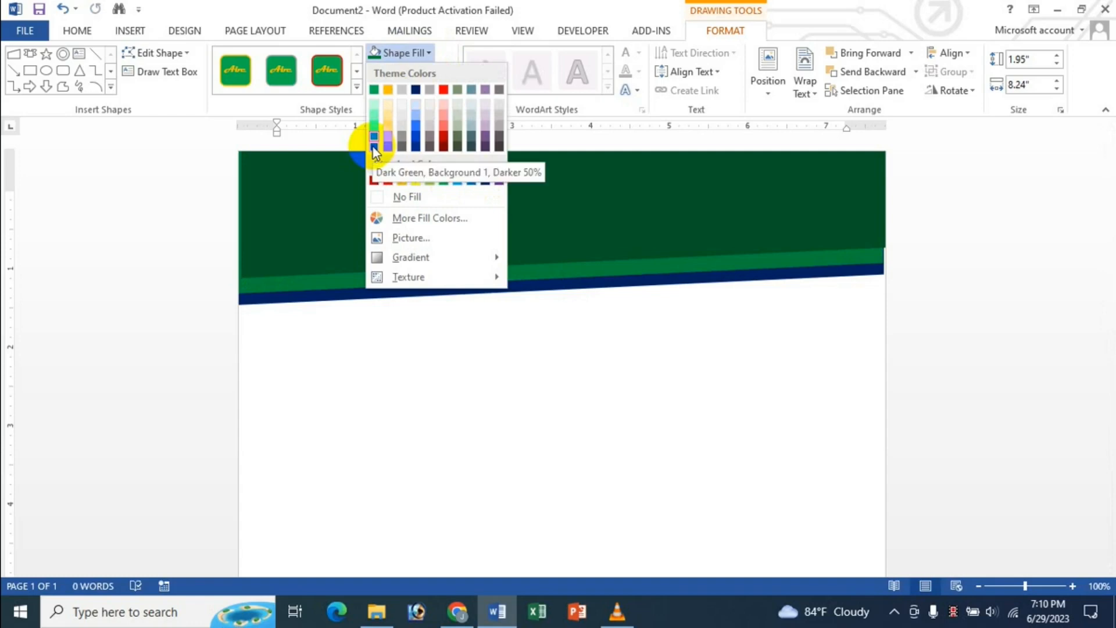
left_click(415, 137)
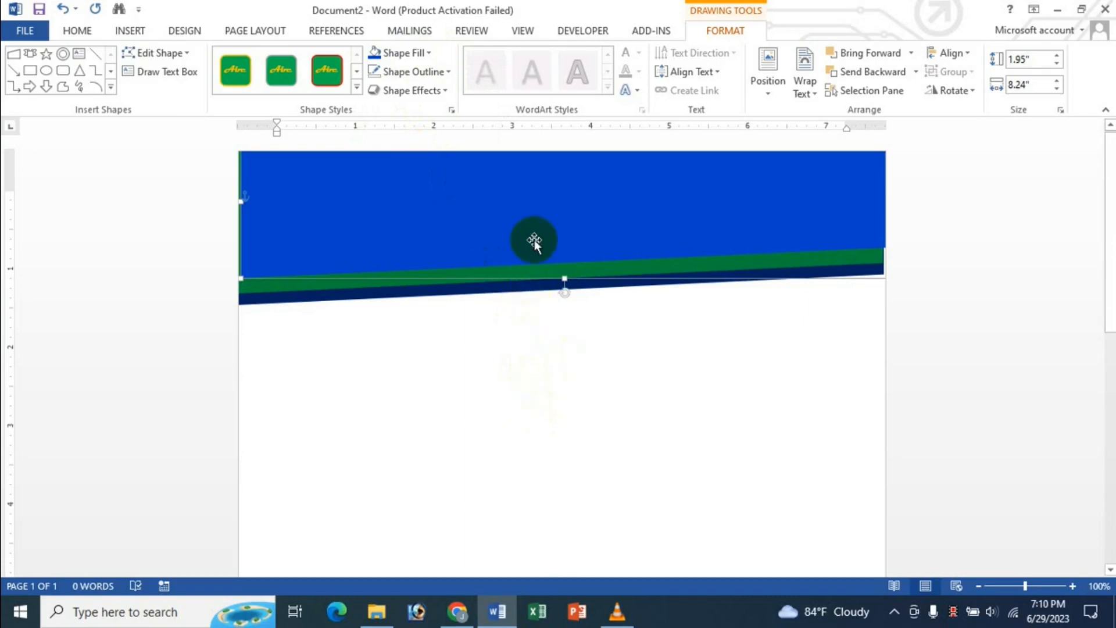
left_click_drag(530, 236, 531, 243)
key("Up")
key("Up")
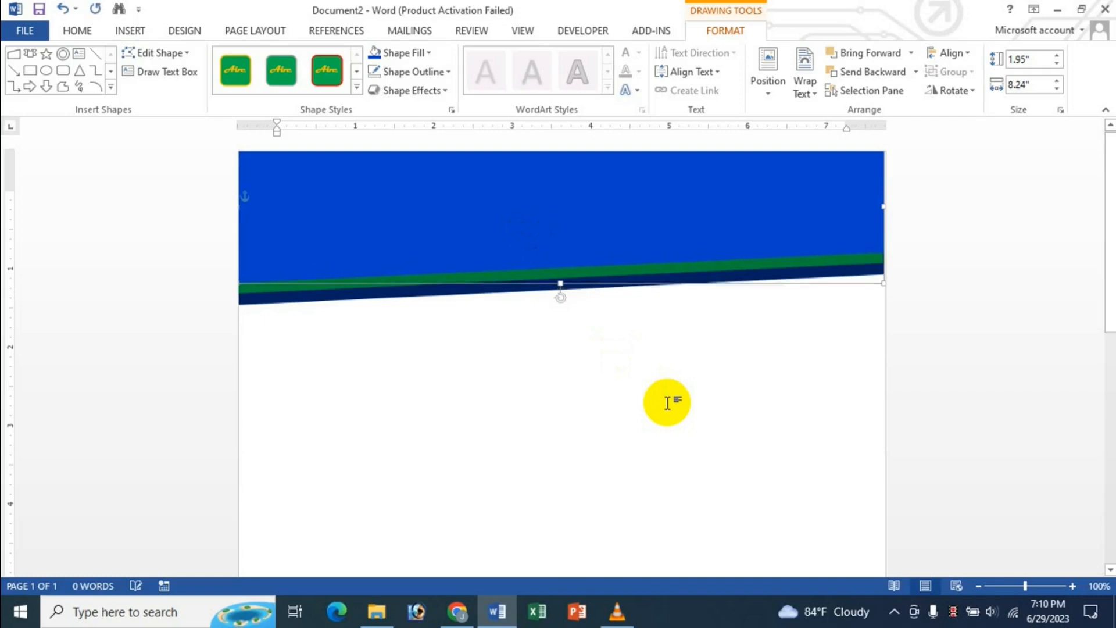
key("Down")
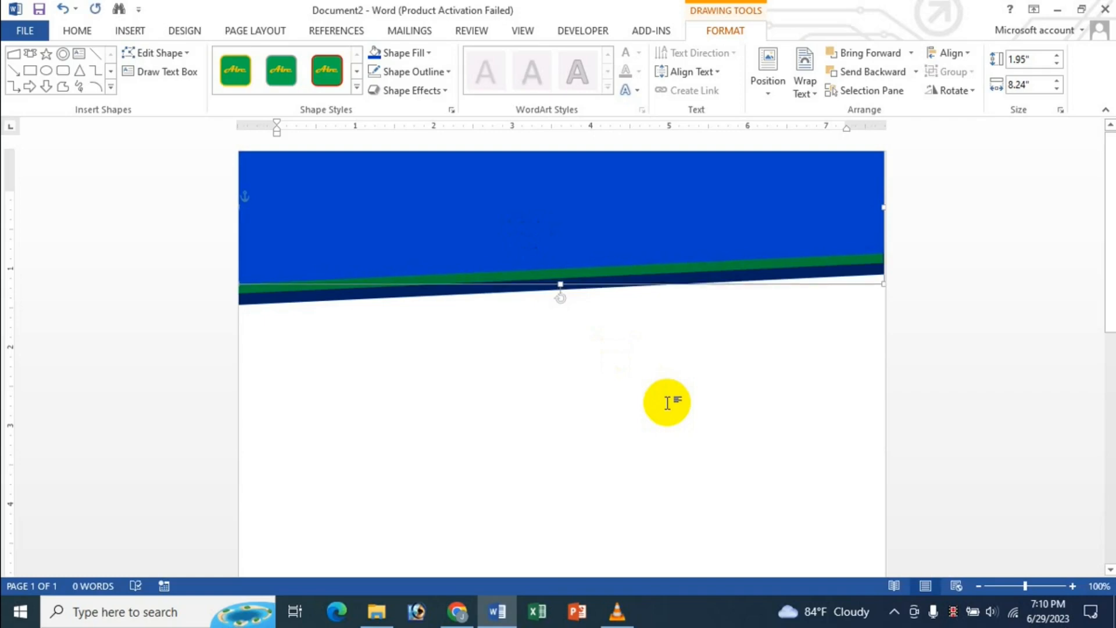
left_click(565, 384)
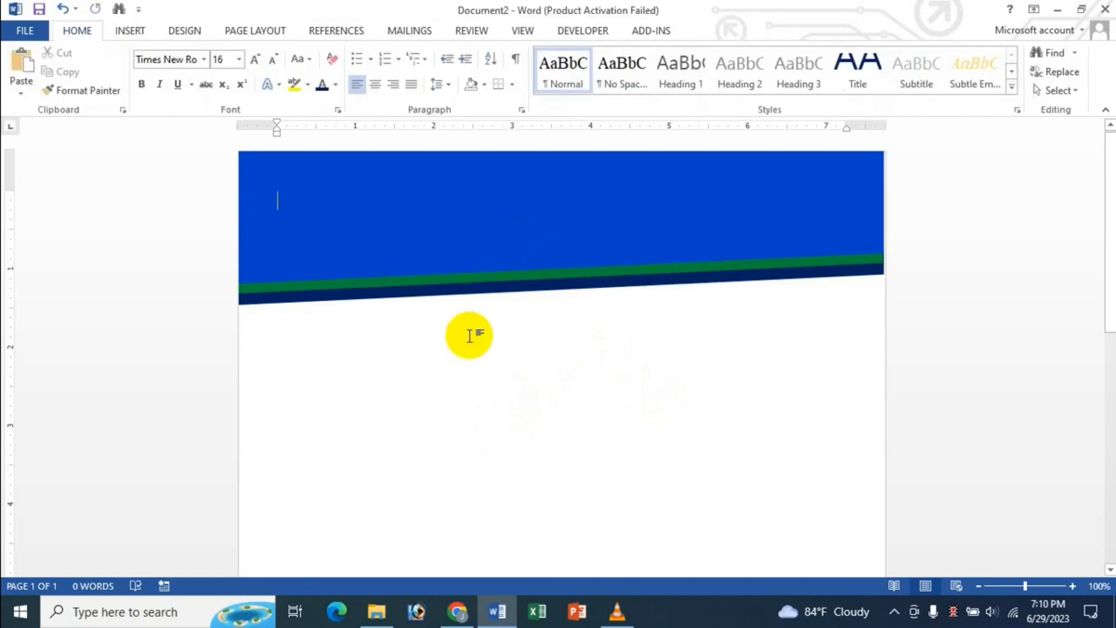
left_click(553, 216)
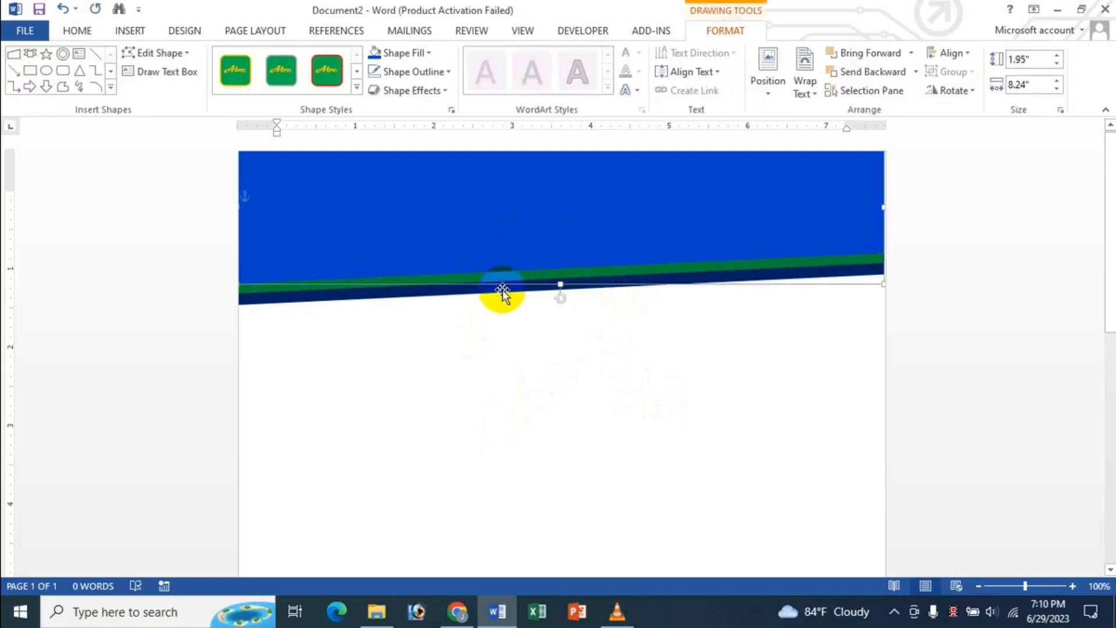
left_click(408, 344)
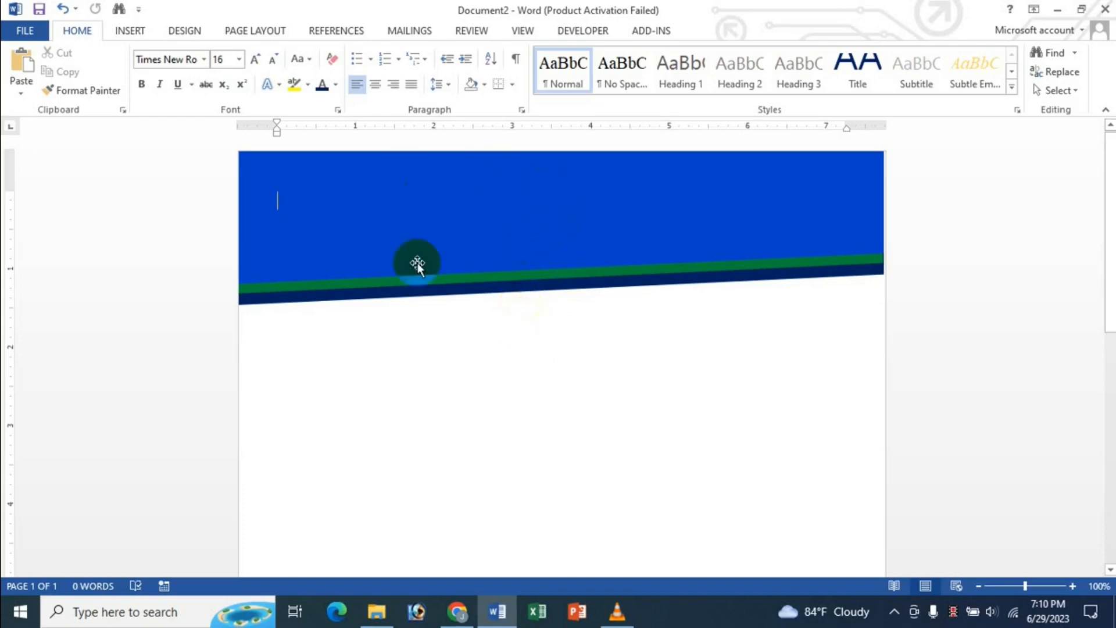
left_click(503, 207)
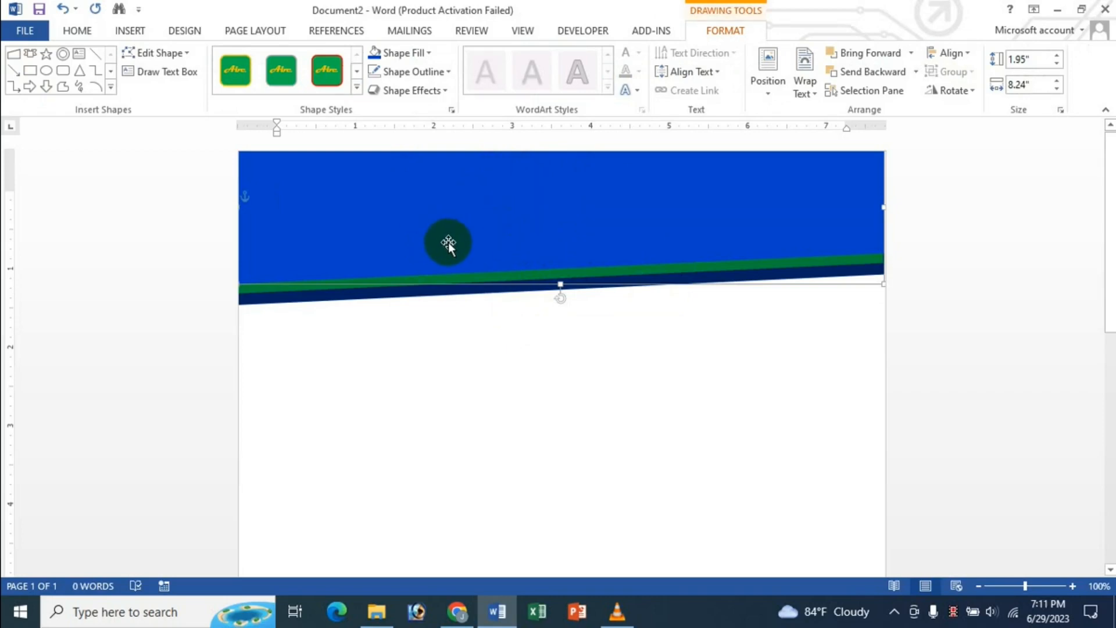
- Insert red WordArt reading 'JK Online Shop' and move it toward the banner's middle
left_click(133, 32)
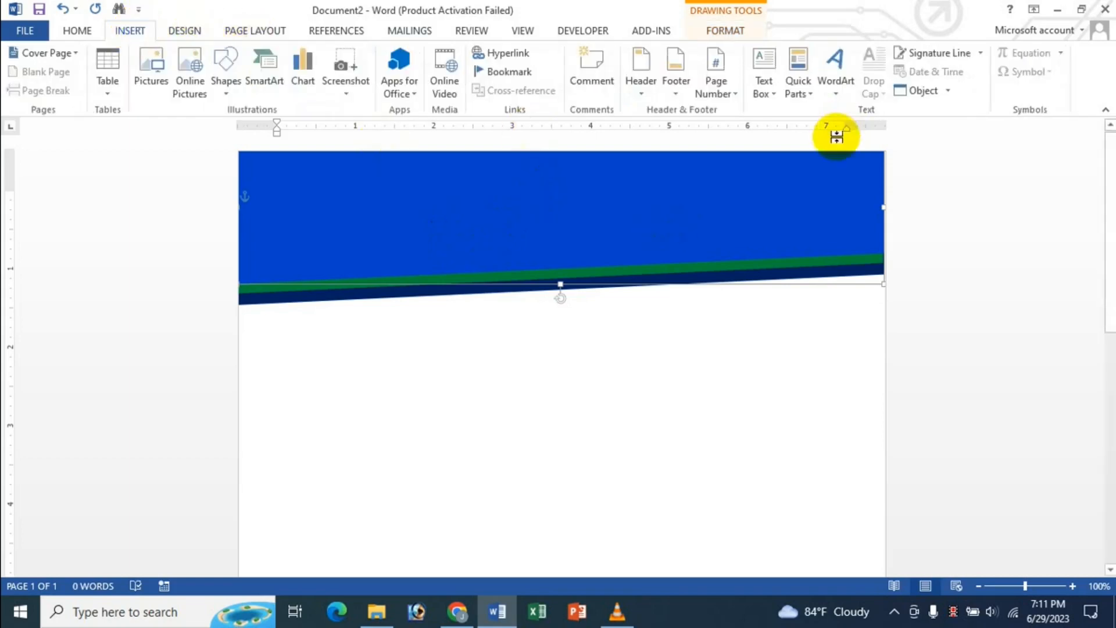
left_click(835, 96)
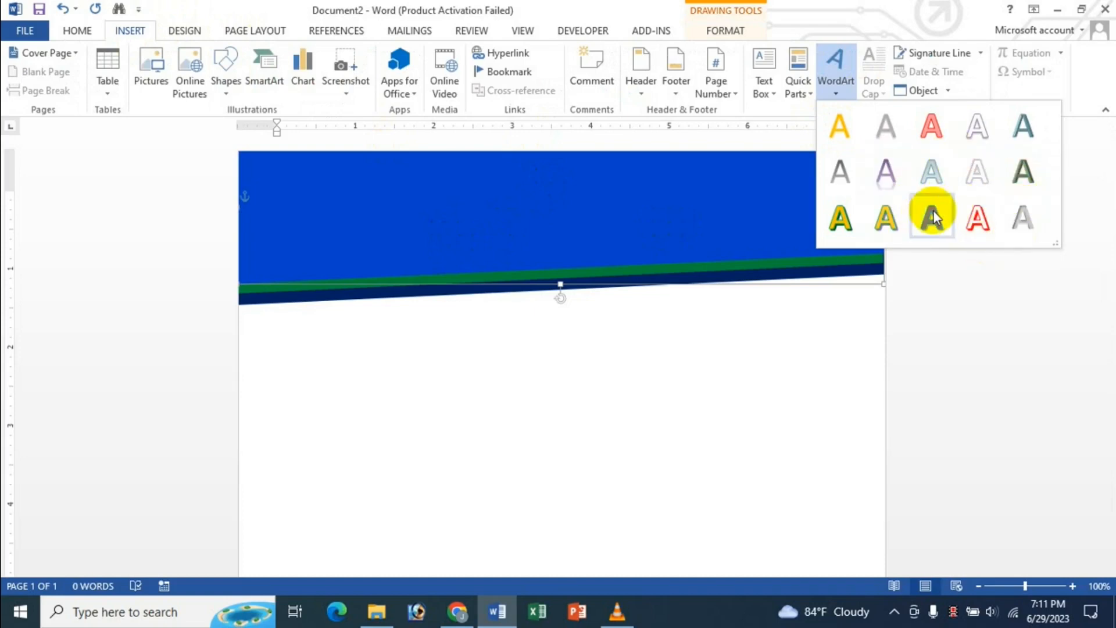
left_click(931, 128)
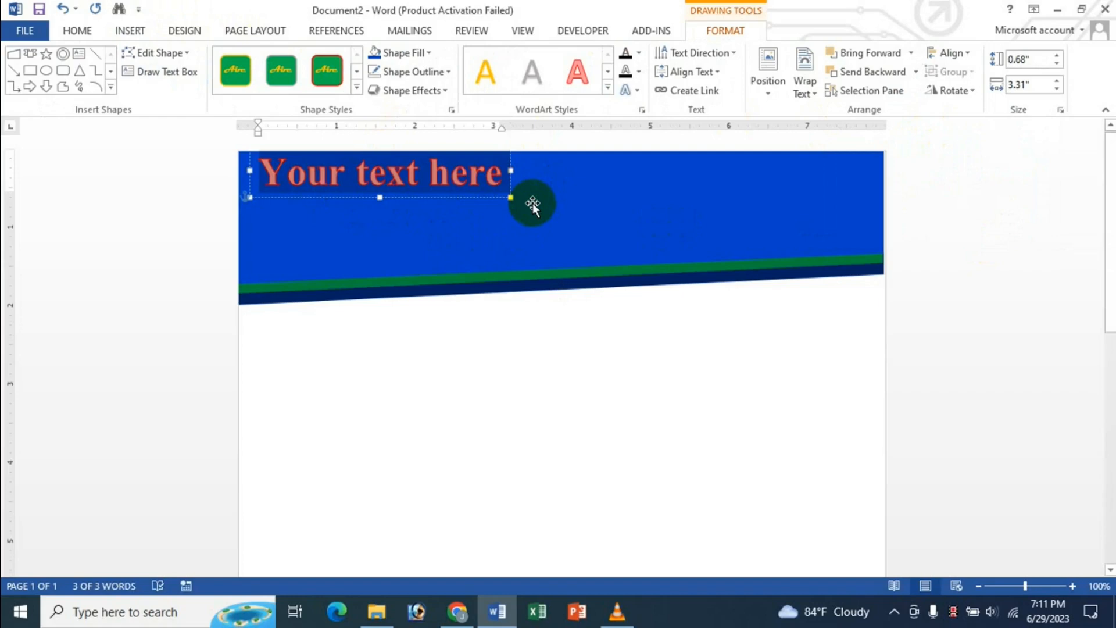
type("JK")
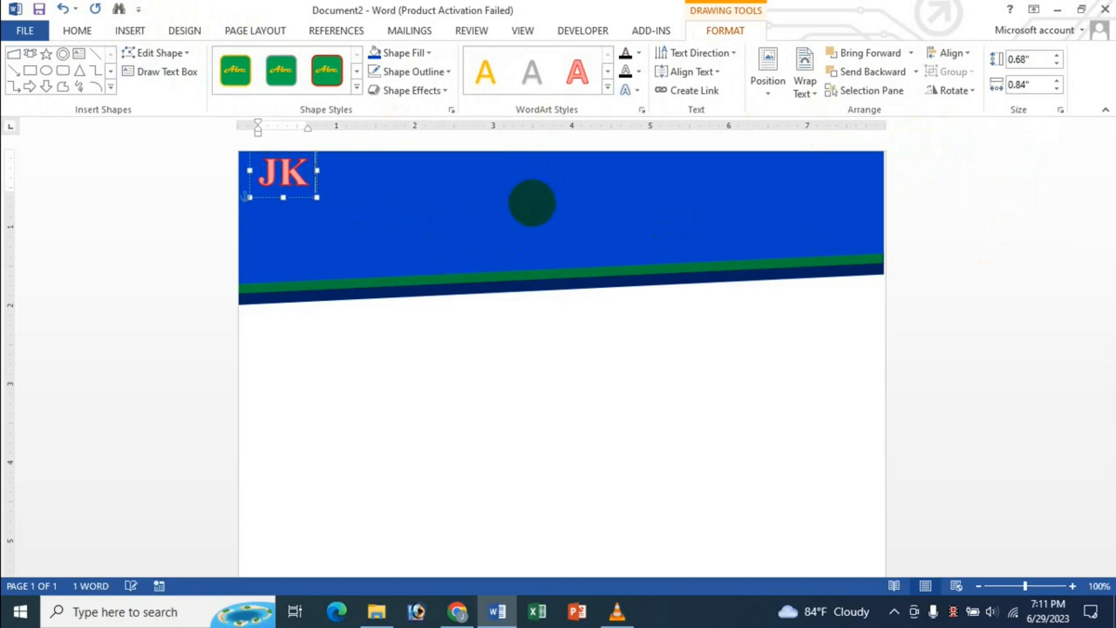
type(" Online Shop")
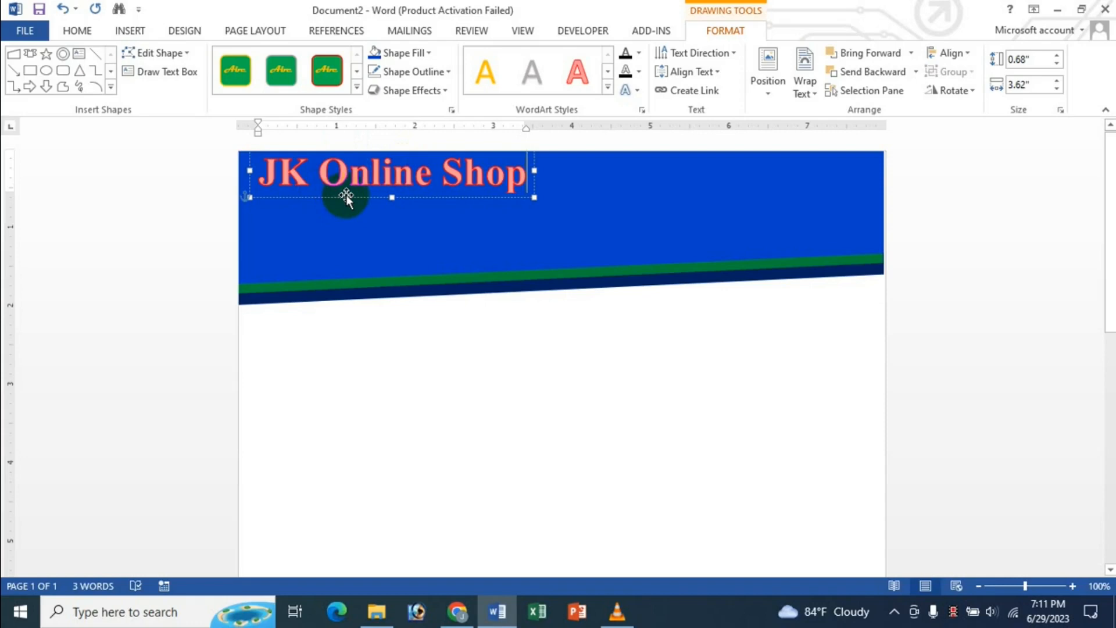
left_click_drag(346, 197, 461, 223)
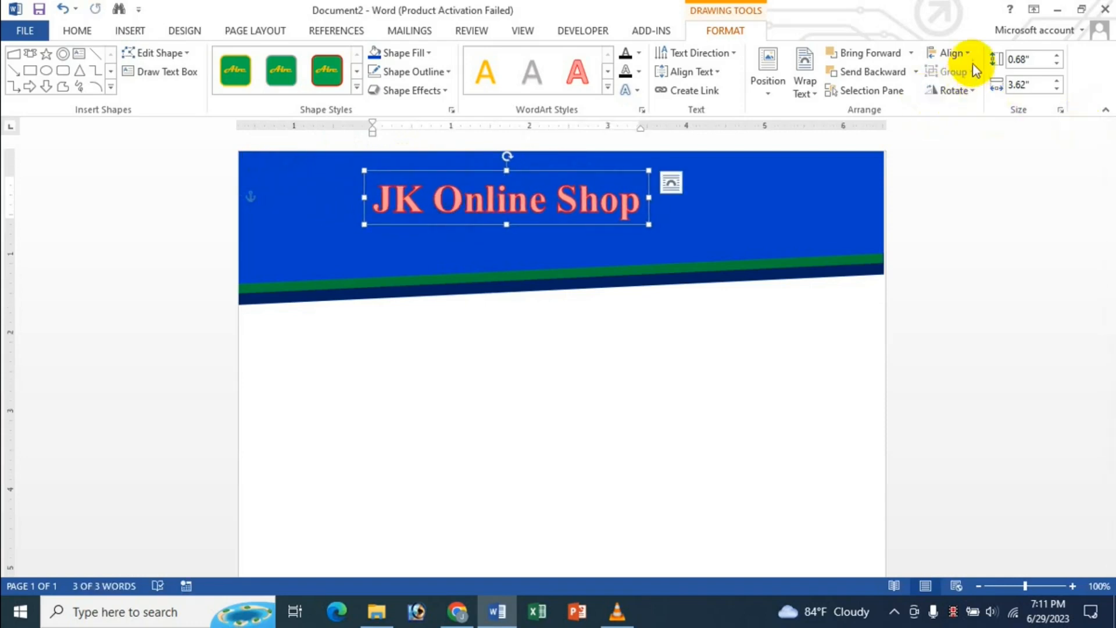
- Centre the JK Online Shop WordArt on the page and apply the yellow shadowed style
left_click(959, 52)
left_click(982, 106)
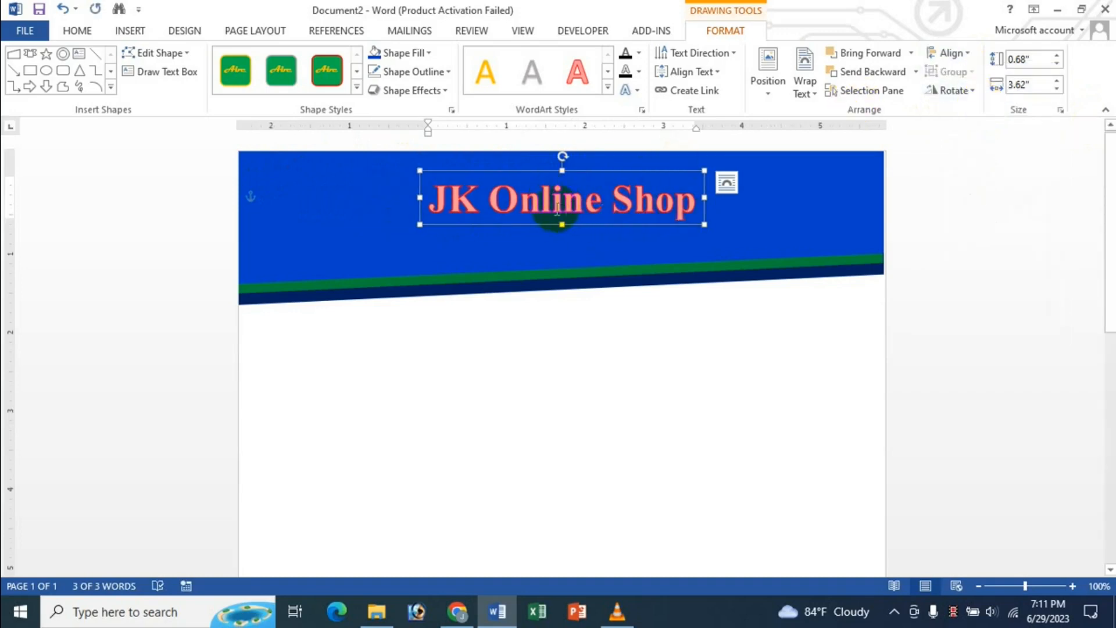
left_click(607, 89)
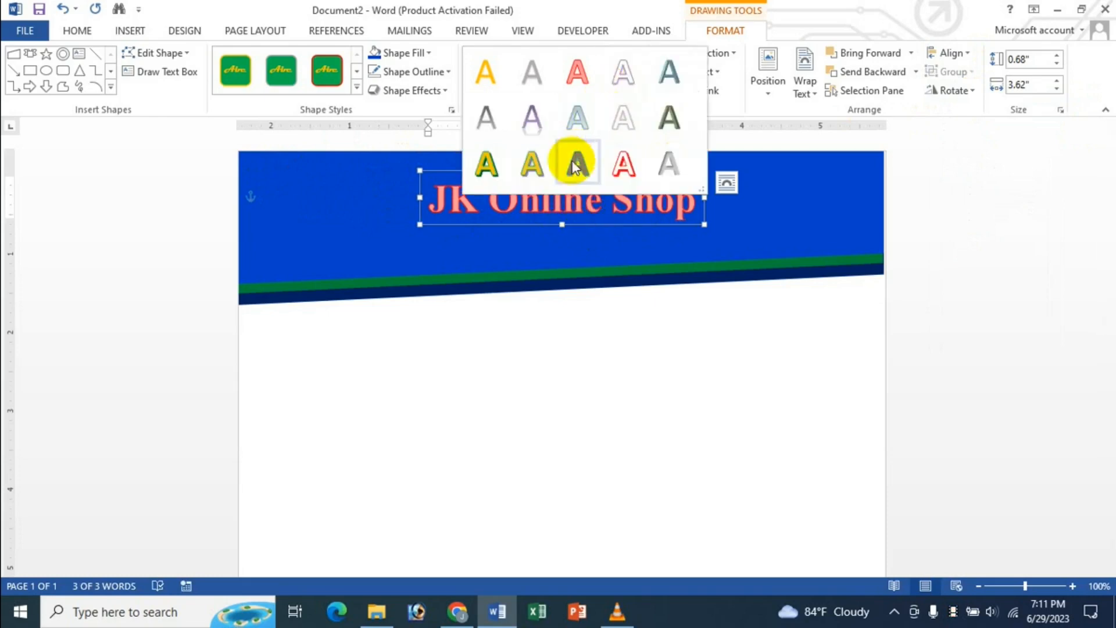
left_click(494, 162)
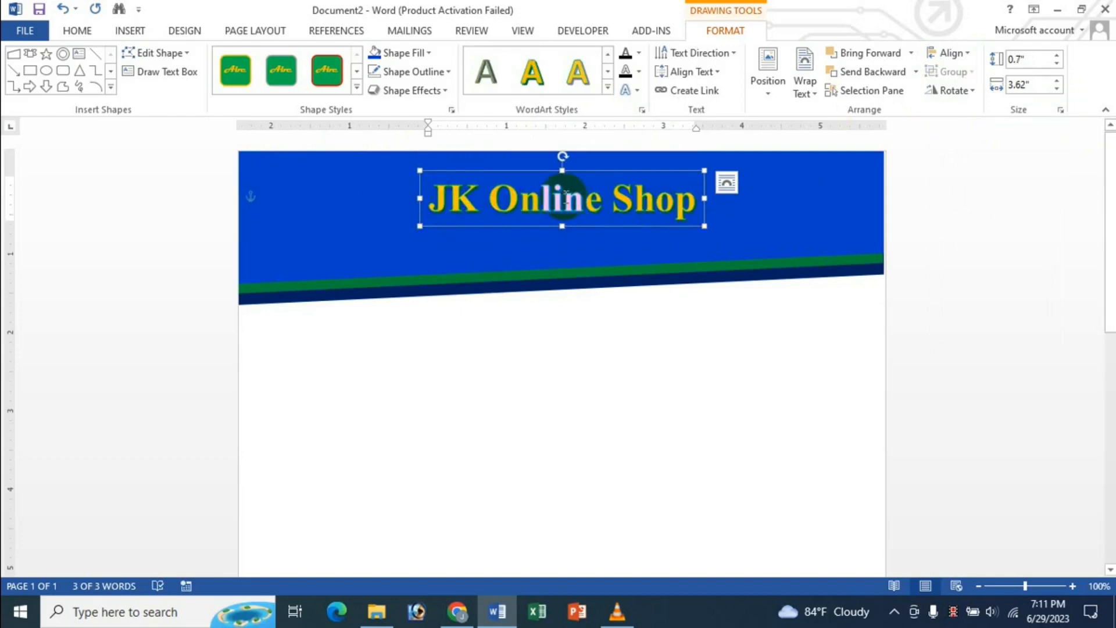
- Set the JK Online Shop title to Arial Rounded MT Bold, size 36
left_click_drag(435, 202, 740, 169)
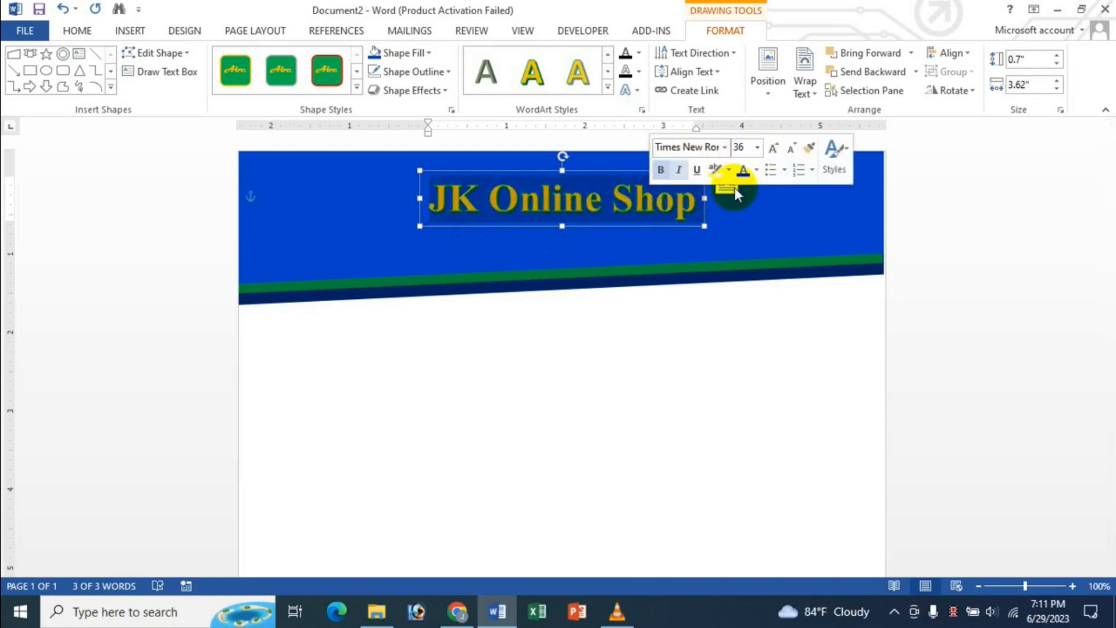
left_click(724, 147)
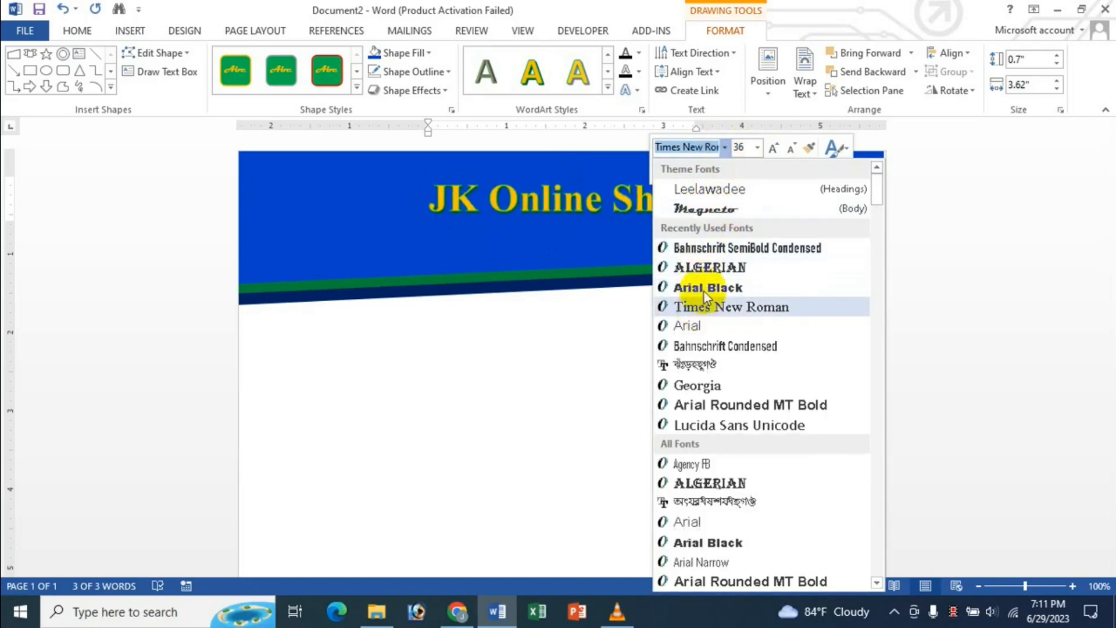
left_click(709, 405)
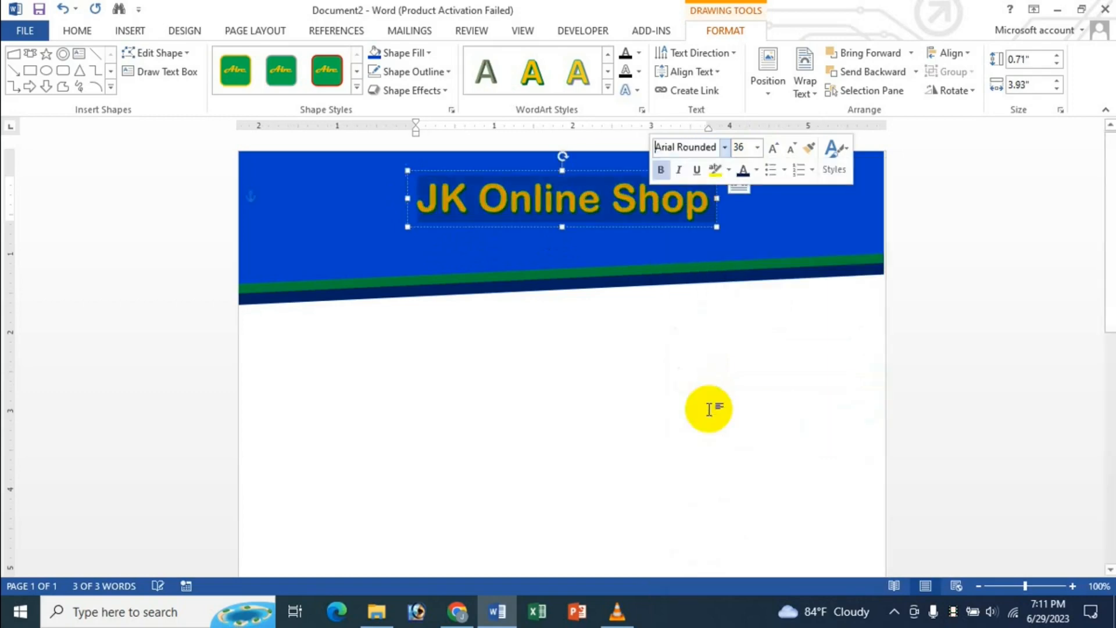
left_click(757, 149)
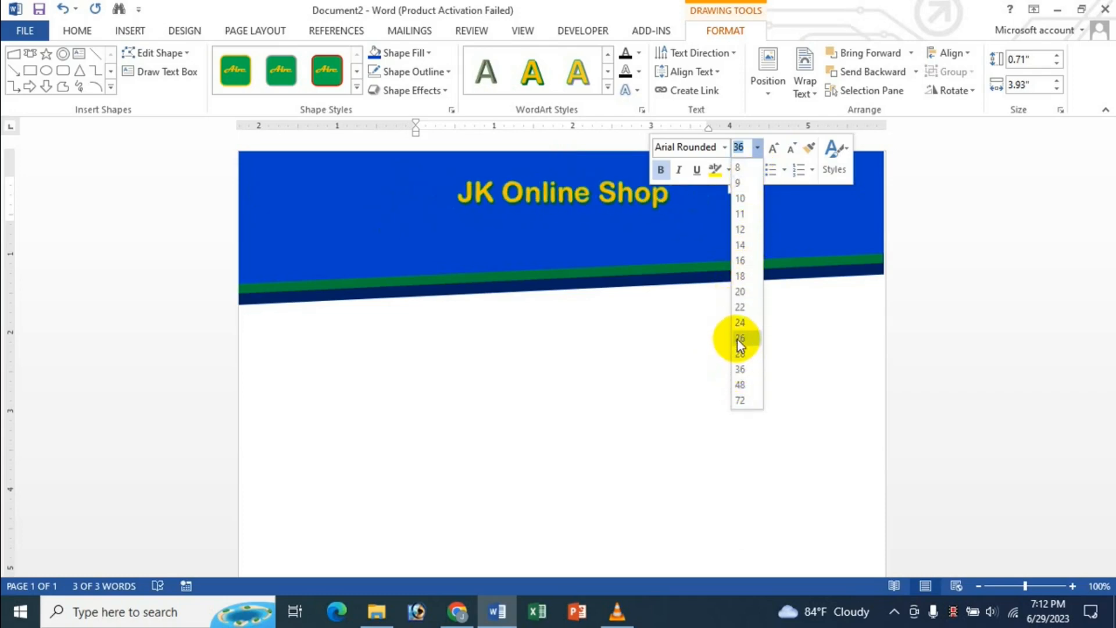
left_click(792, 153)
left_click(781, 149)
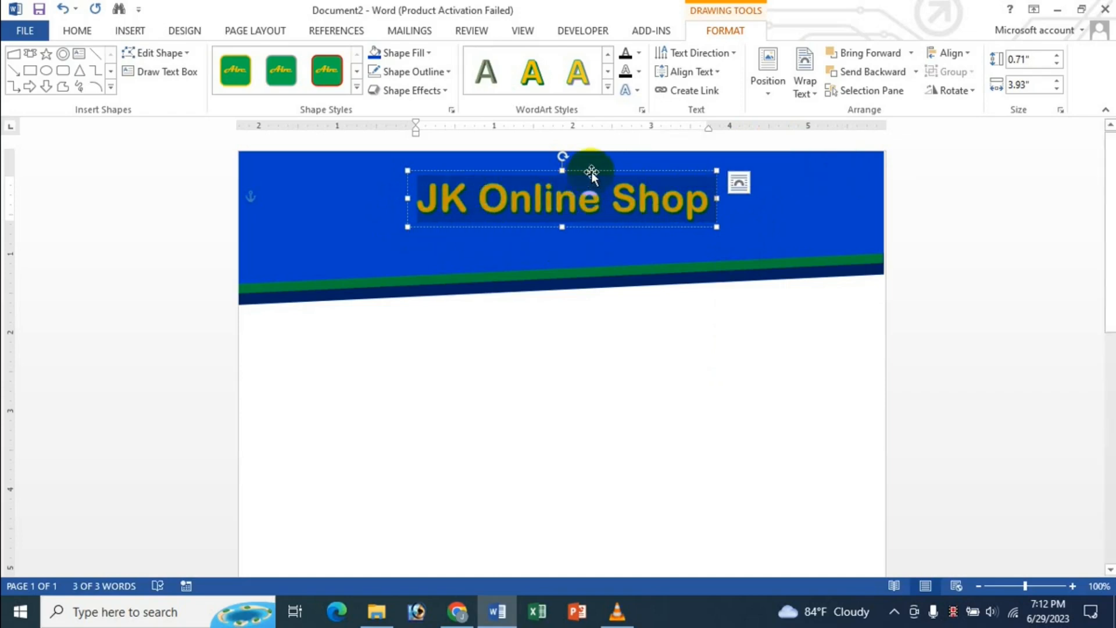
- Move the title up near the banner top and re-centre it horizontally on the page
left_click_drag(591, 172, 594, 159)
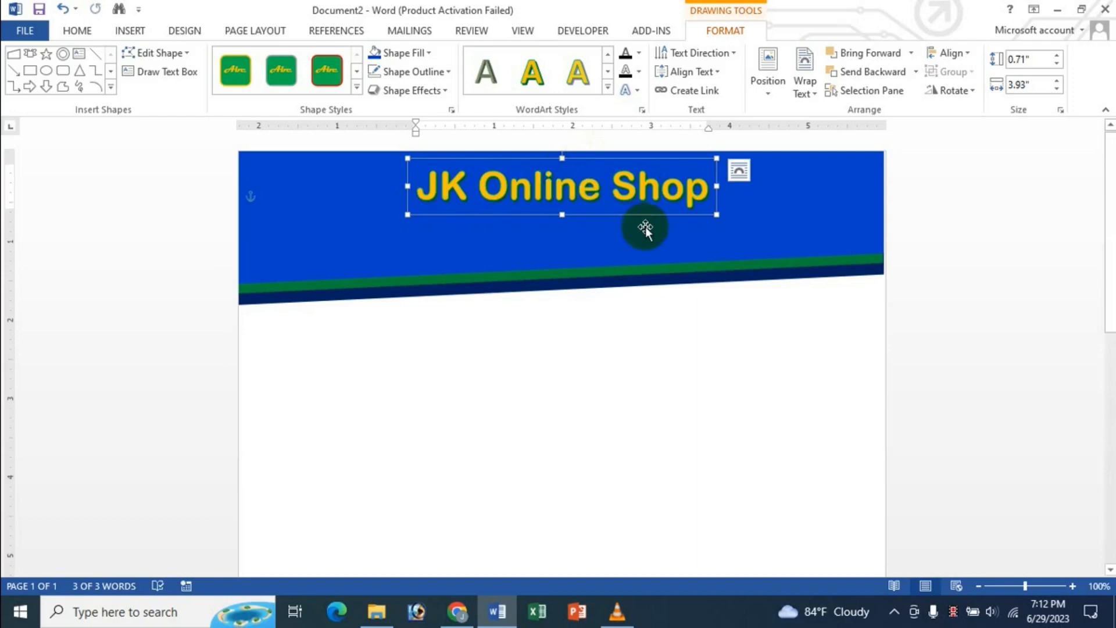
left_click(951, 54)
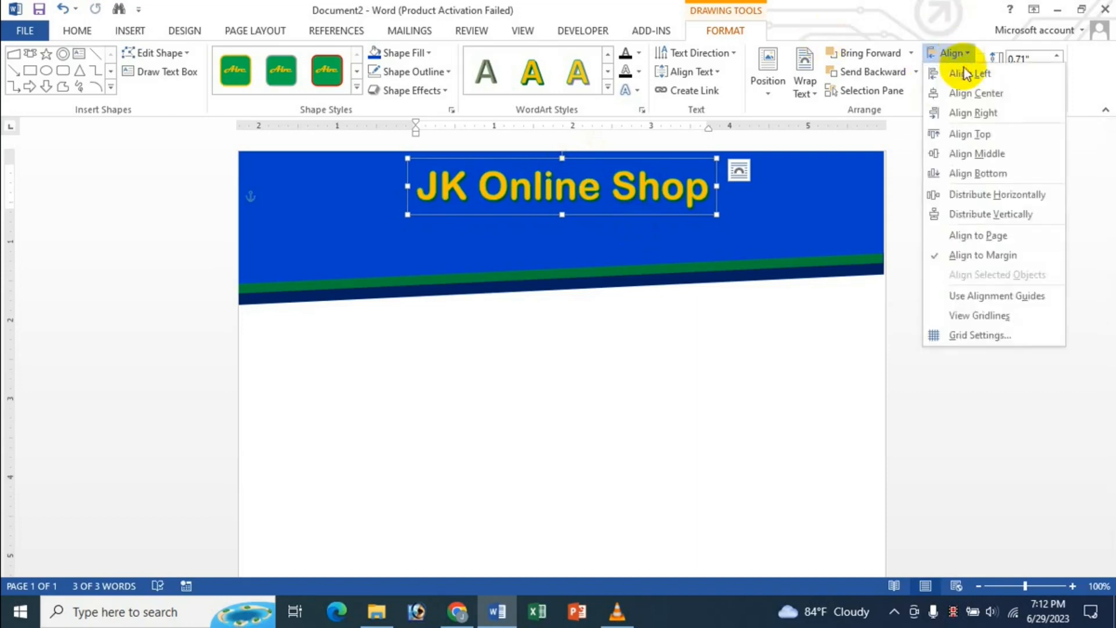
left_click(971, 99)
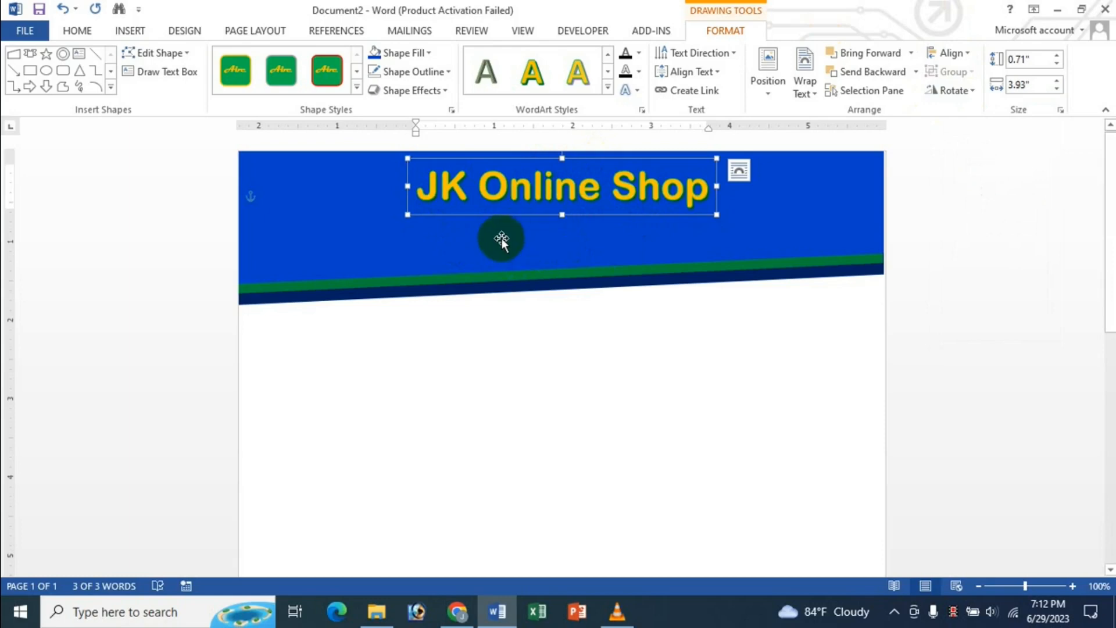
left_click(485, 235)
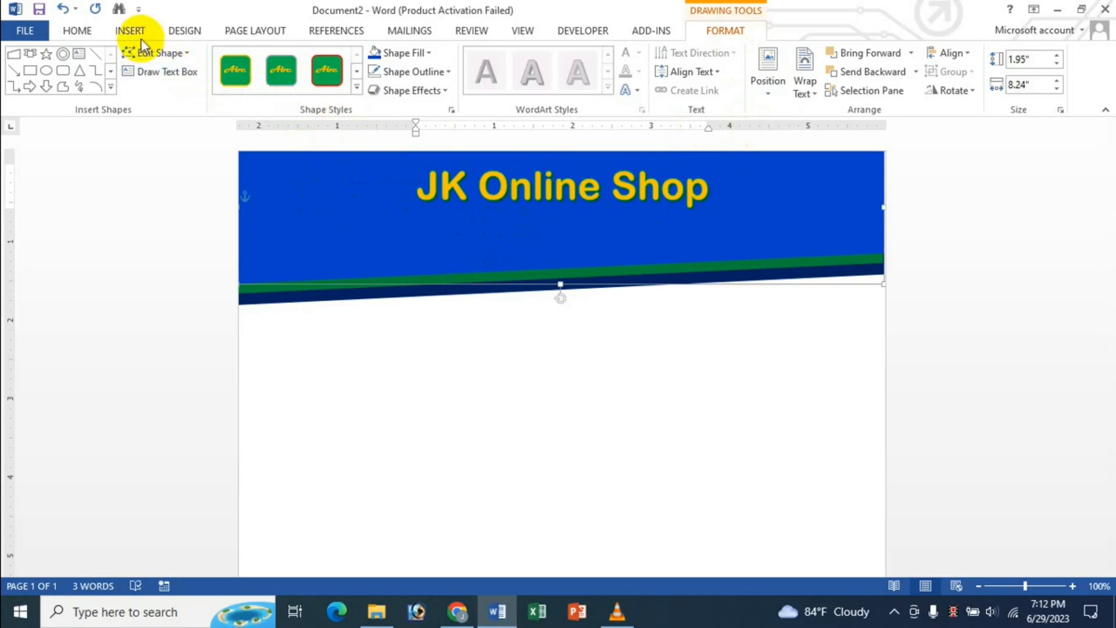
- Draw a text box beneath the JK Online Shop title on the banner
left_click(175, 74)
left_click_drag(407, 208, 706, 247)
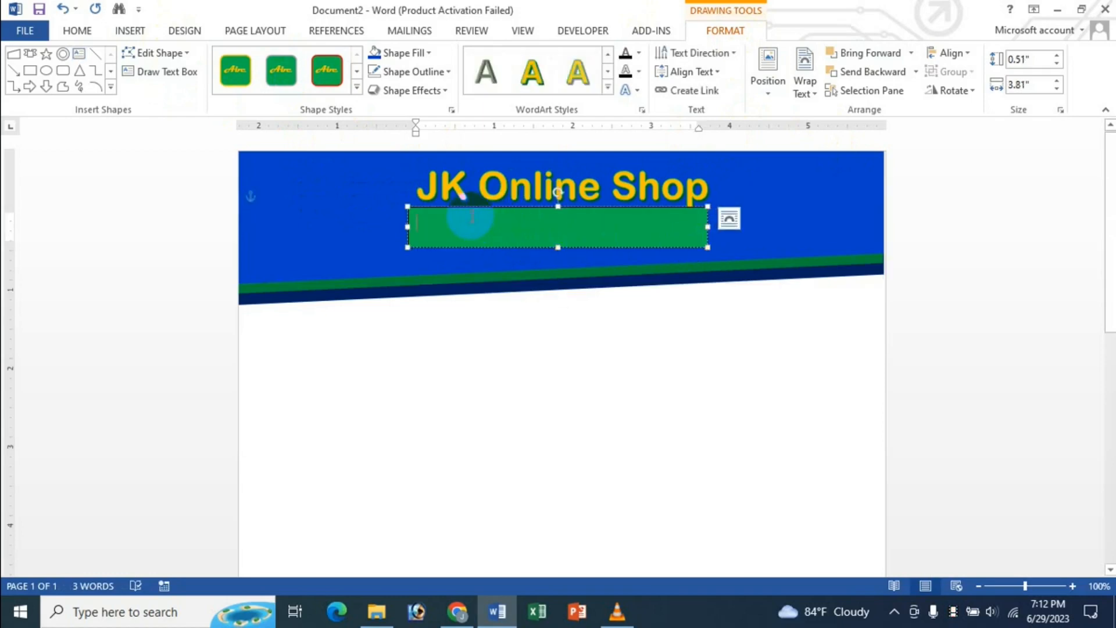
left_click(73, 33)
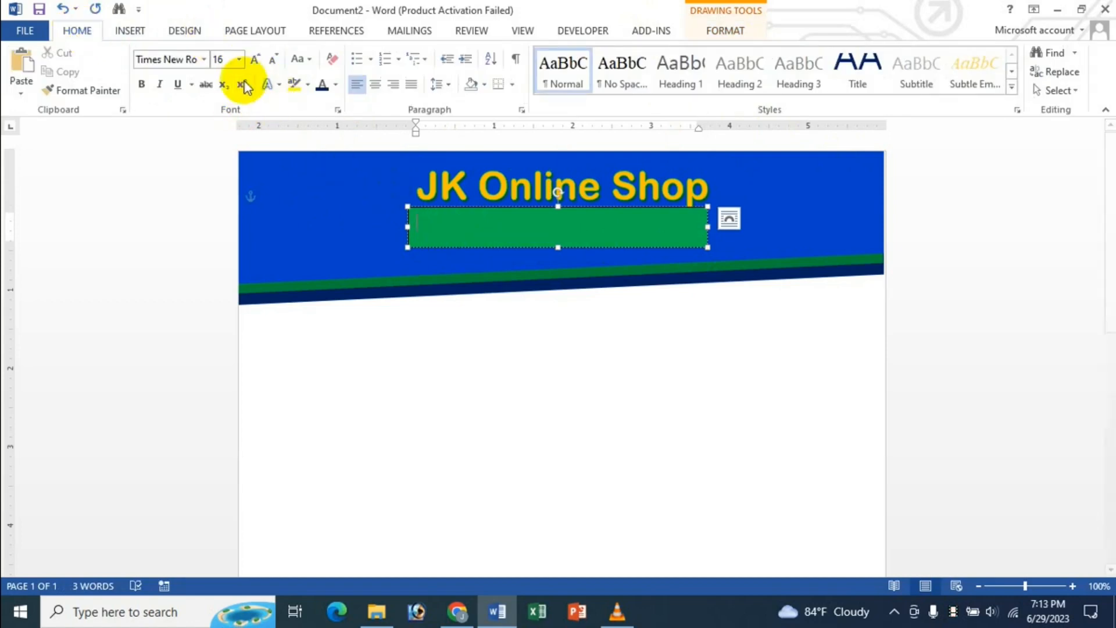
left_click(336, 87)
left_click(356, 107)
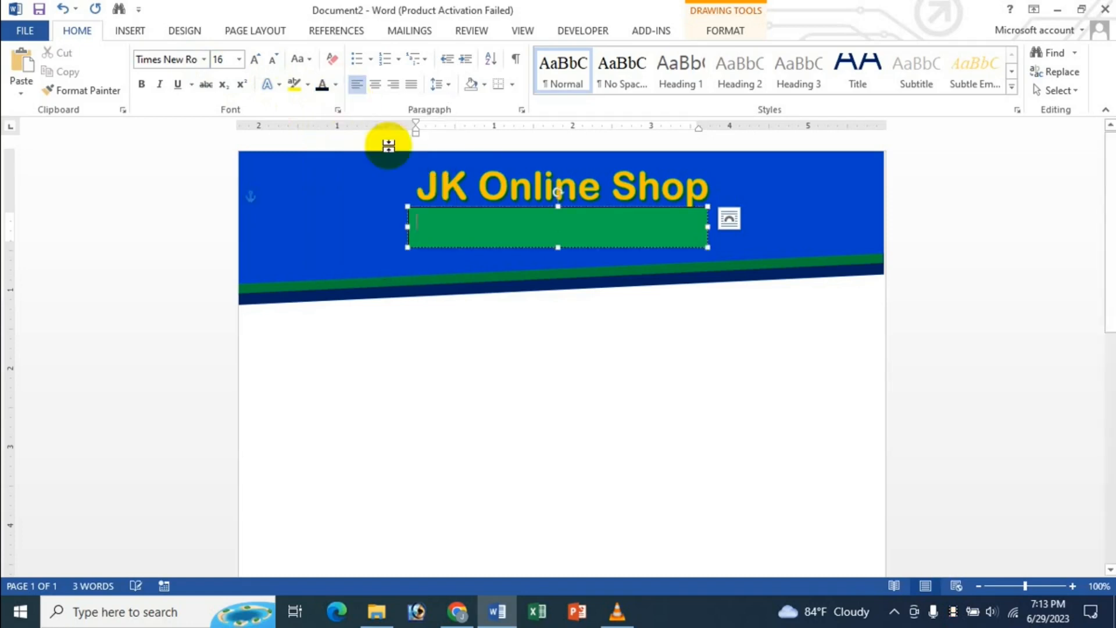
- Fill the new text box light grey and place the cursor inside it
left_click(494, 207)
left_click(735, 31)
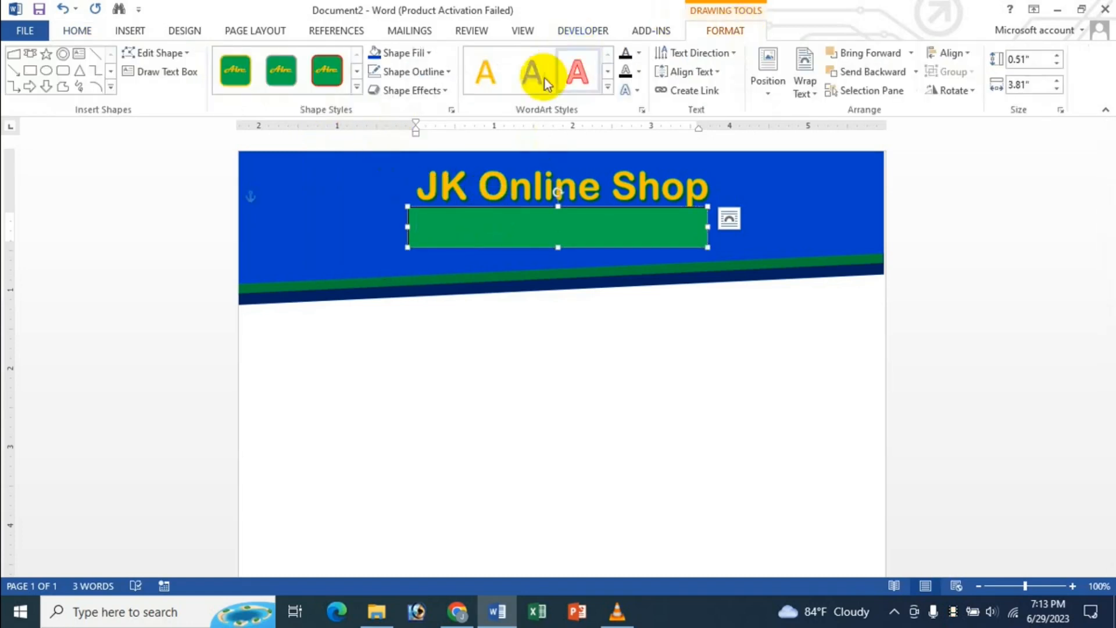
left_click(430, 53)
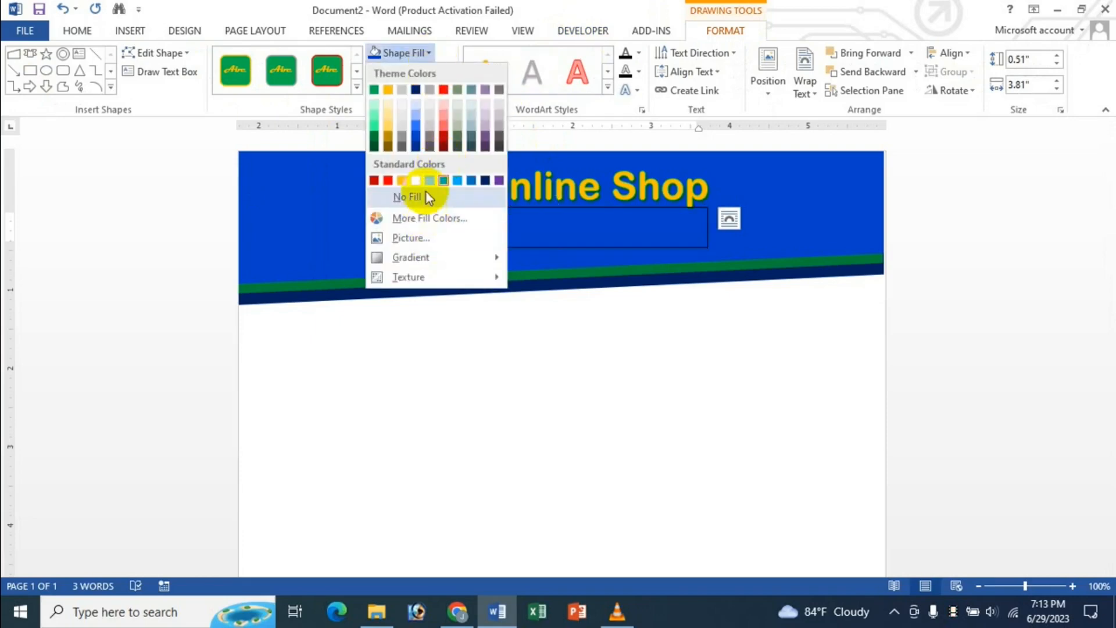
left_click(431, 117)
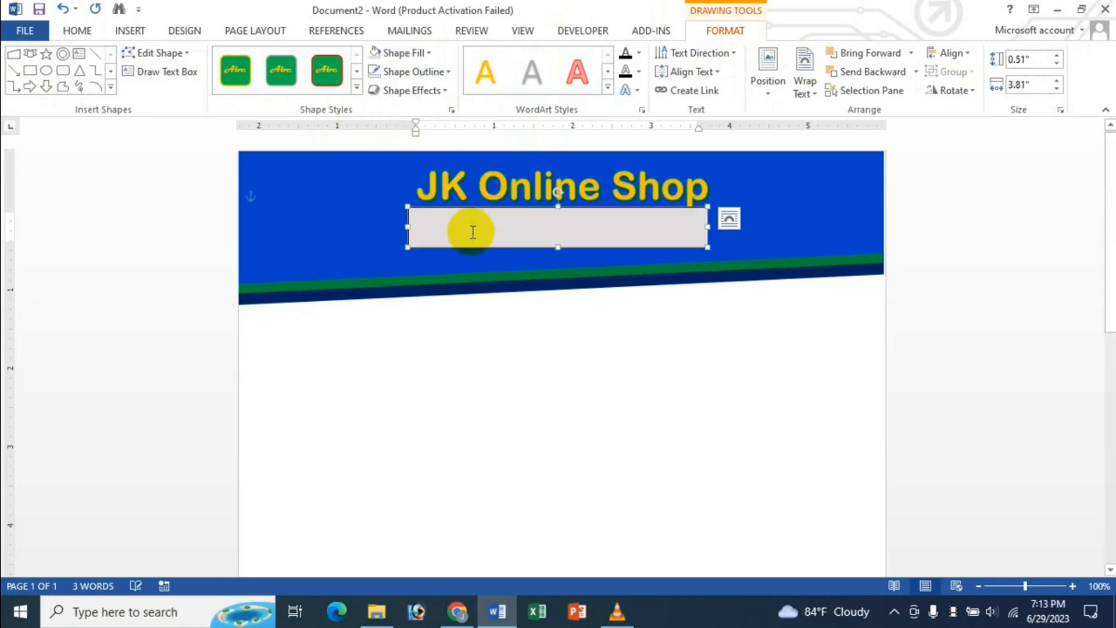
left_click(452, 226)
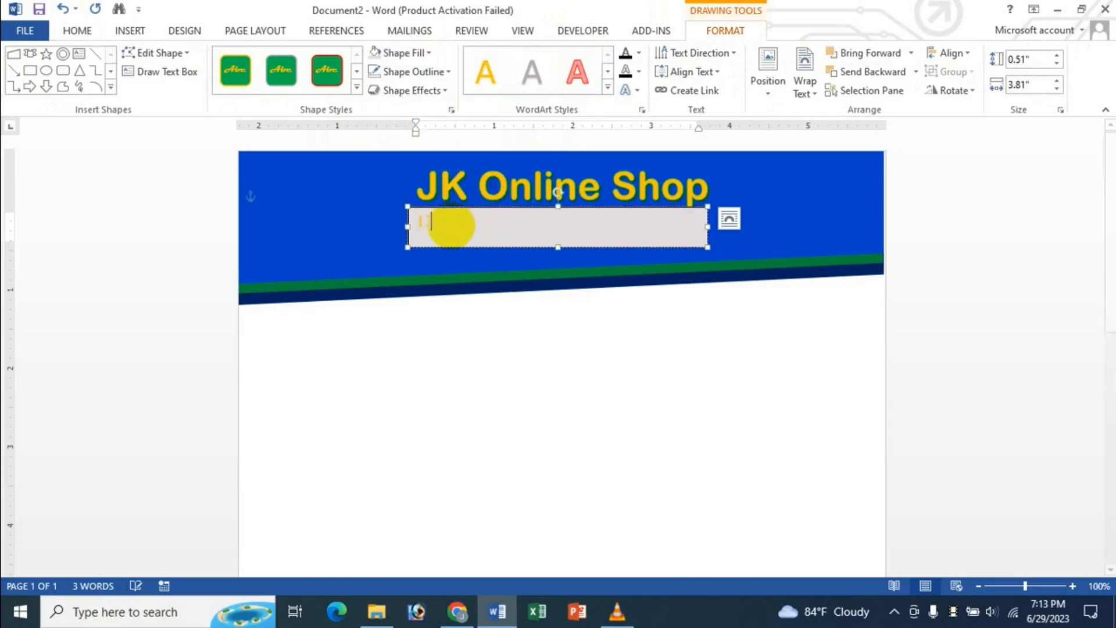
- Type the shop's postal address and colour it dark blue
type("1216")
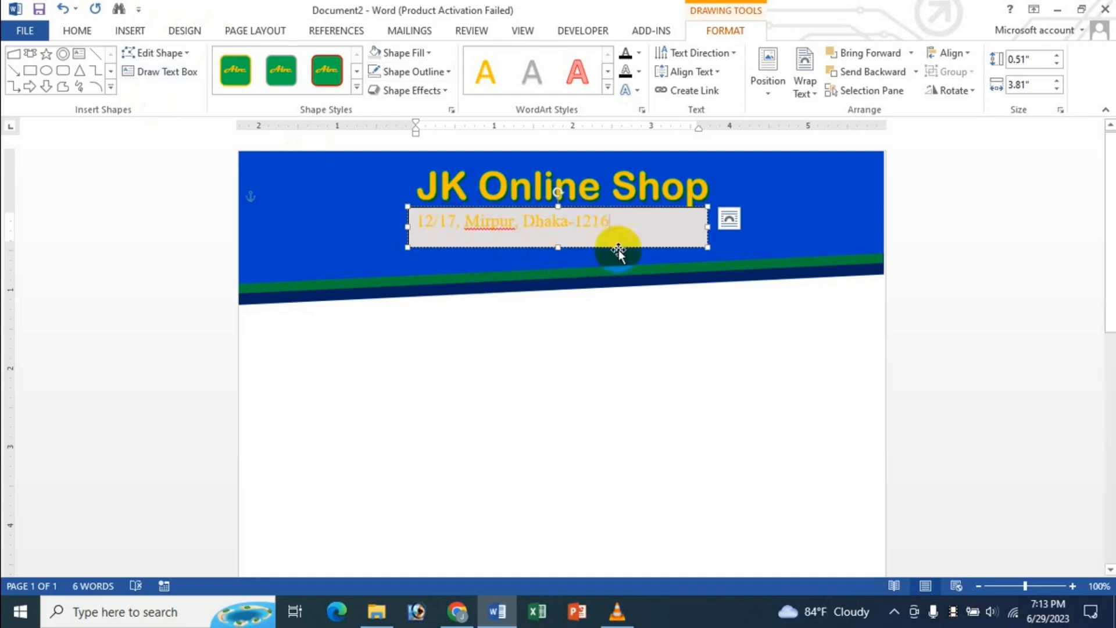
left_click_drag(616, 223, 420, 225)
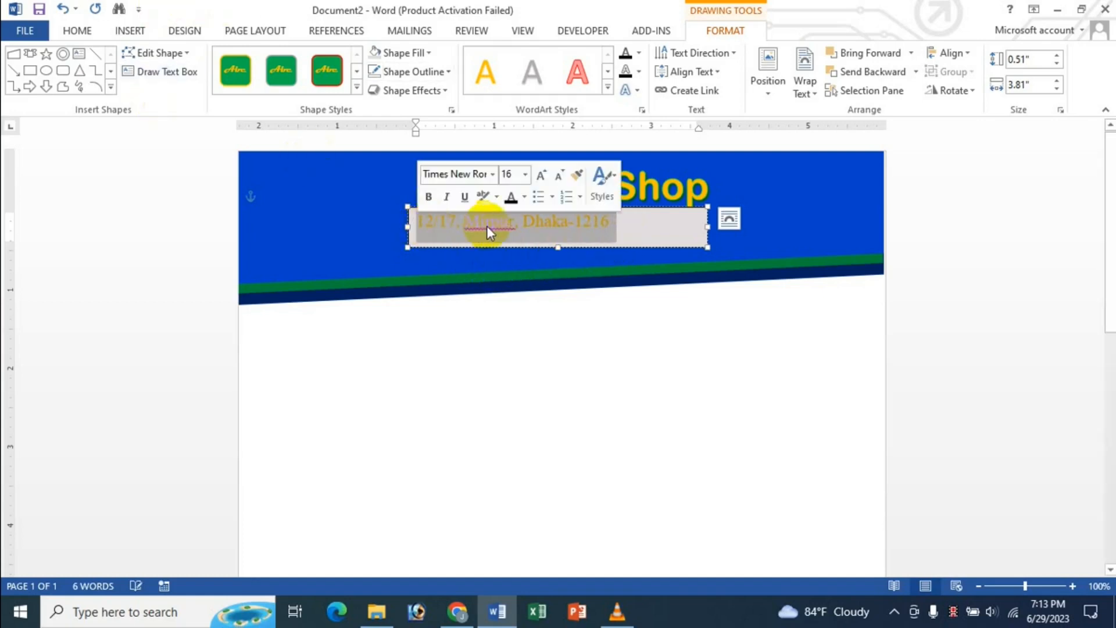
left_click(523, 197)
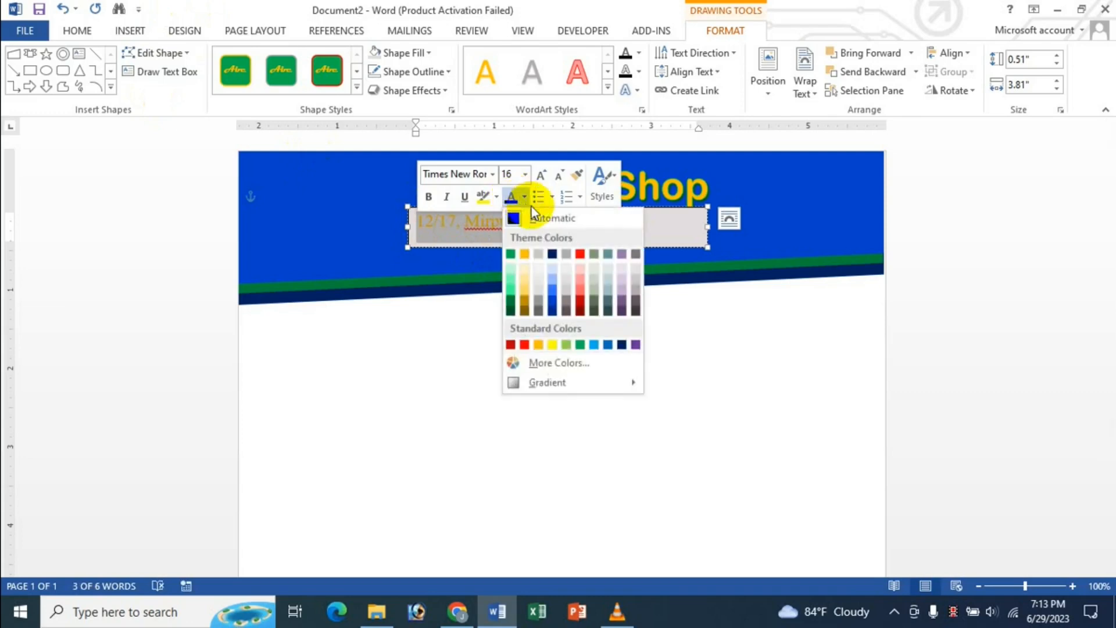
left_click(552, 254)
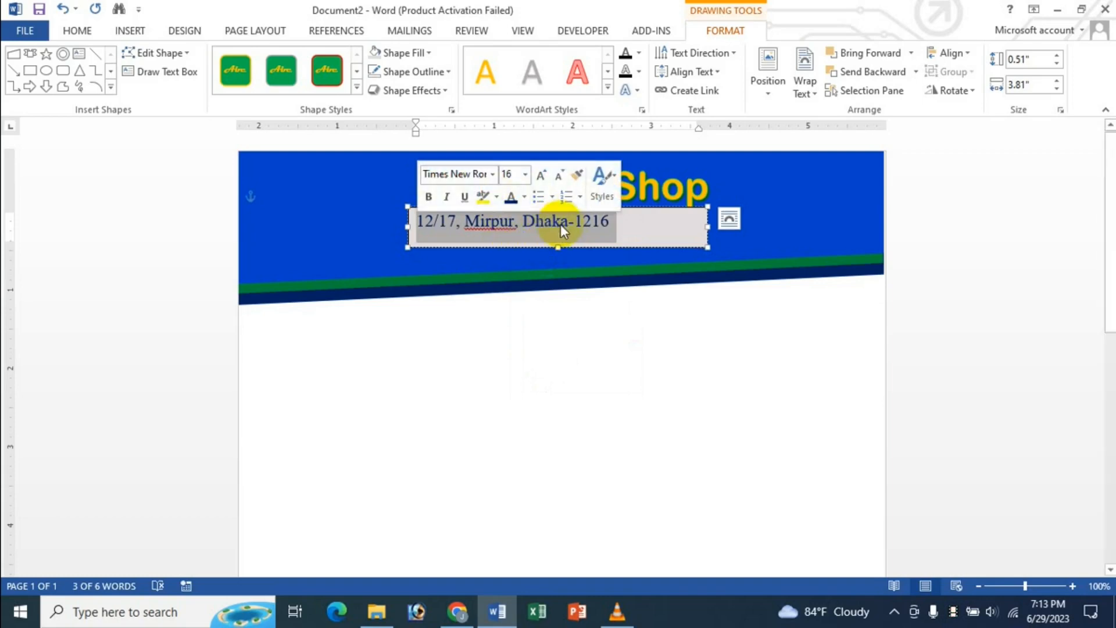
- Shrink the address box to about 0.44" by 2.8" and centre it horizontally
left_click(645, 227)
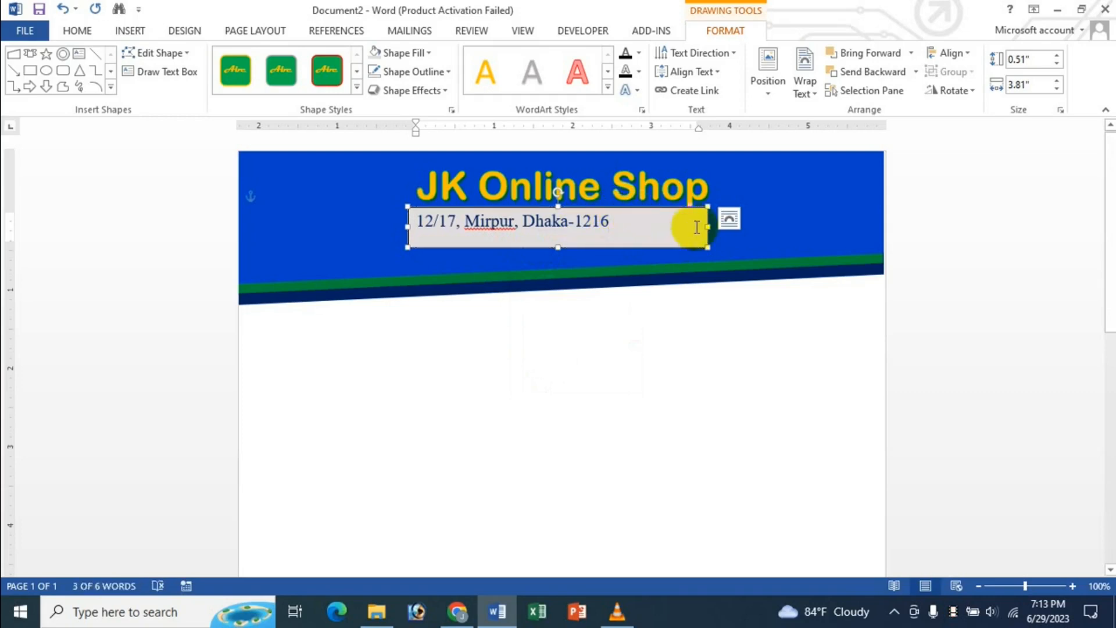
left_click_drag(707, 226, 628, 227)
left_click_drag(519, 247, 518, 241)
left_click(962, 54)
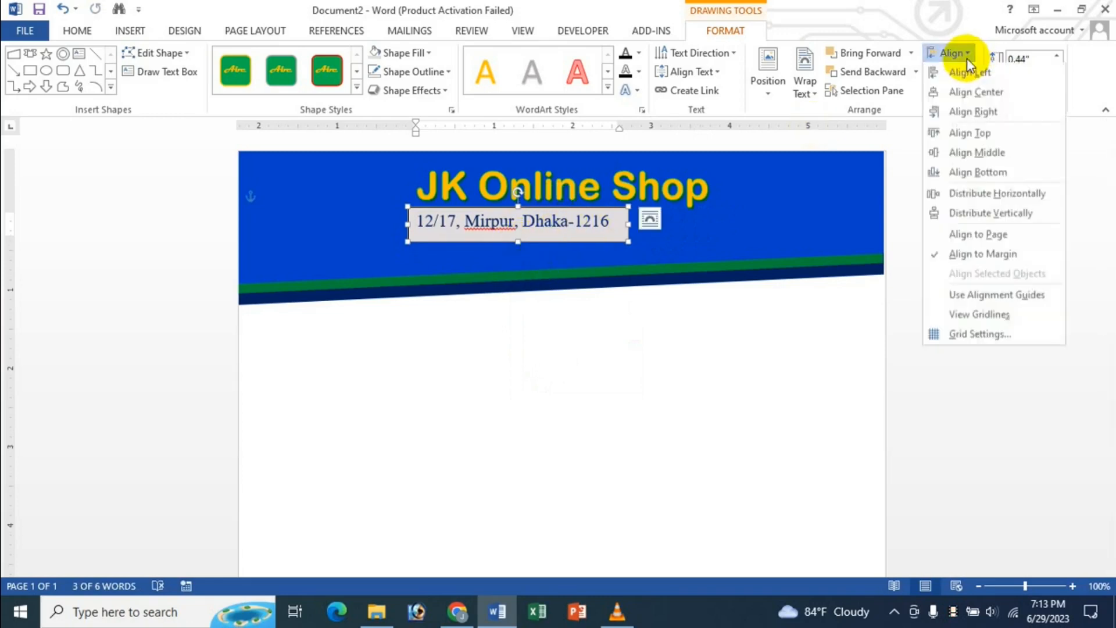
left_click(971, 96)
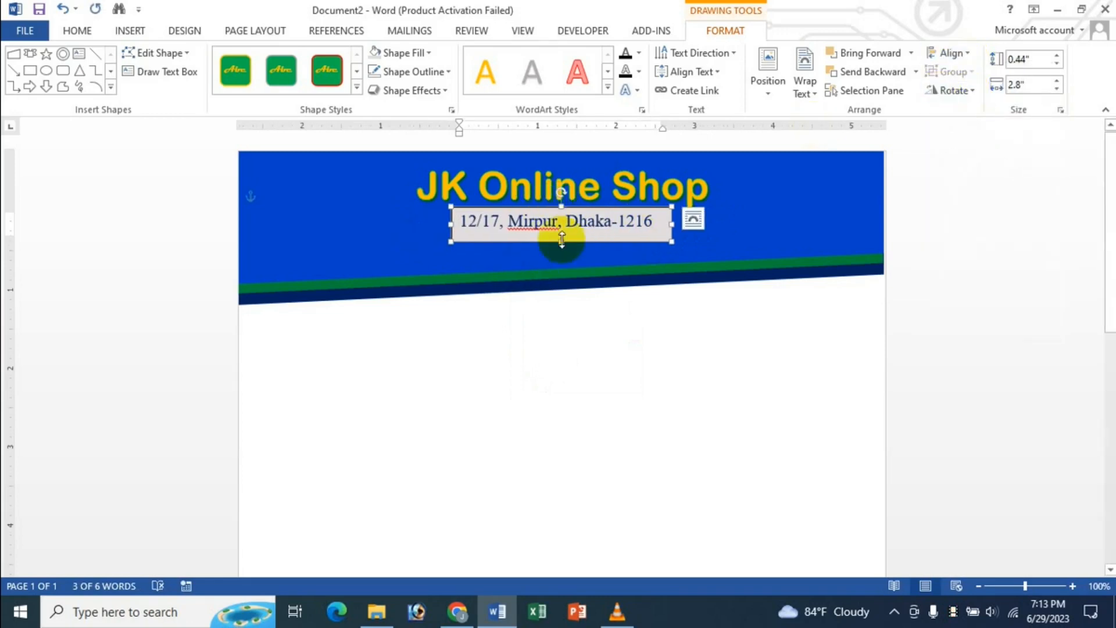
- Give the address box No Fill and No Outline
left_click(433, 53)
left_click(407, 192)
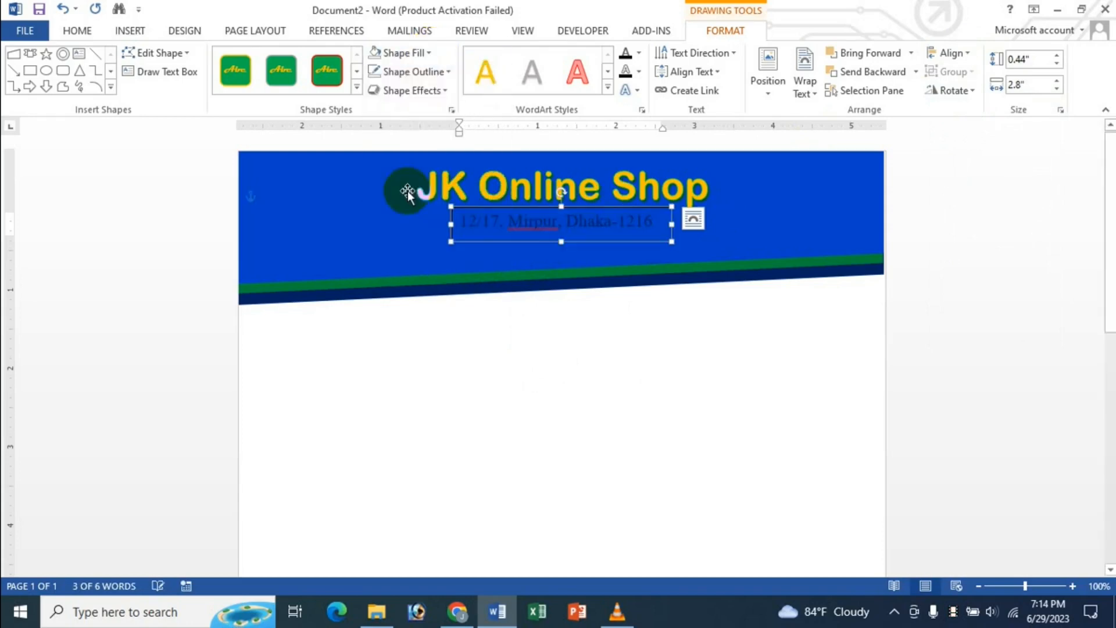
left_click(447, 71)
left_click(428, 217)
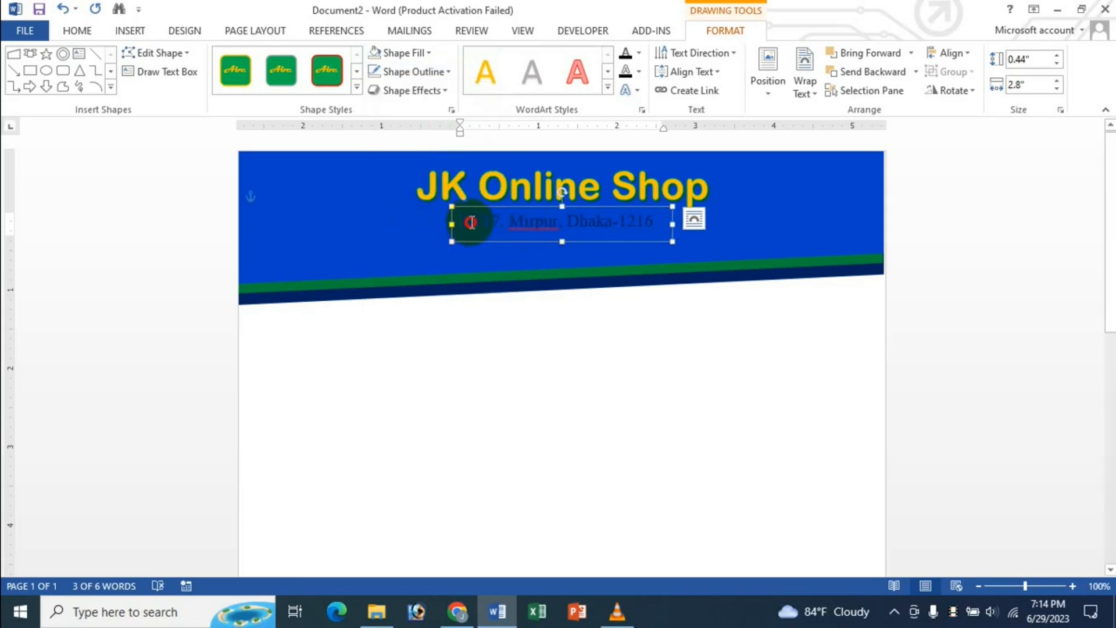
- Make the address text white, bold and 18 pt
left_click_drag(471, 222, 644, 226)
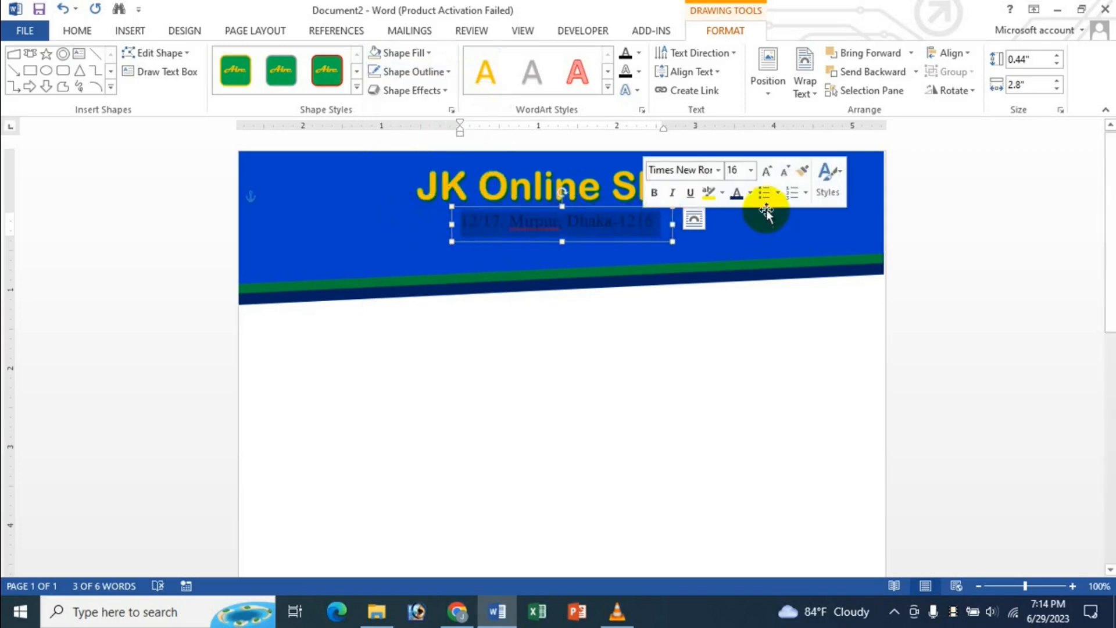
left_click(751, 193)
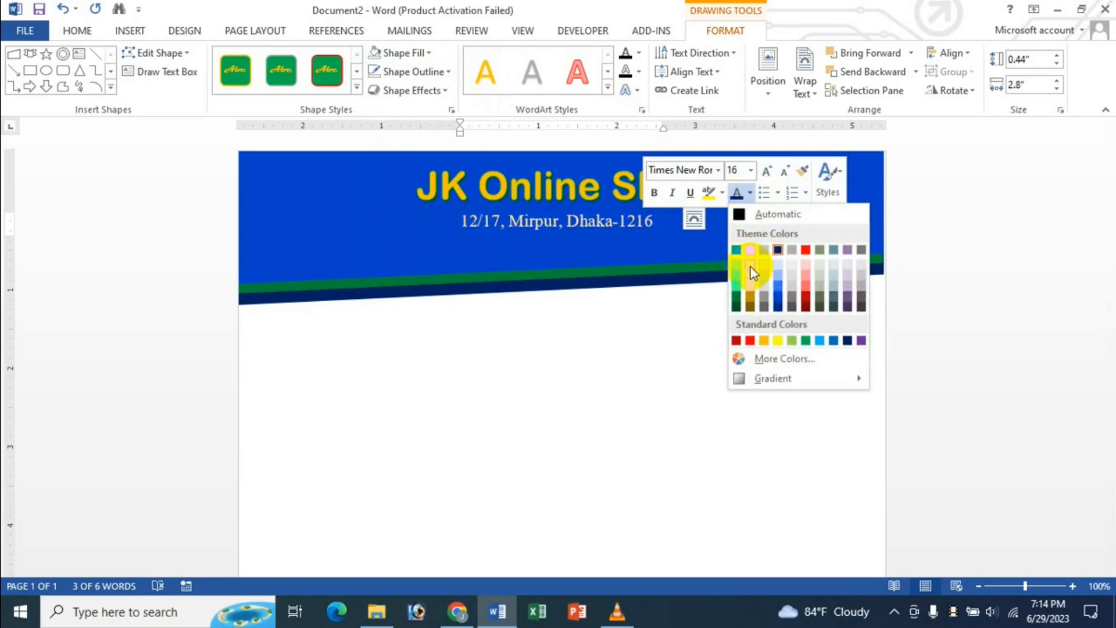
left_click(751, 271)
left_click(656, 193)
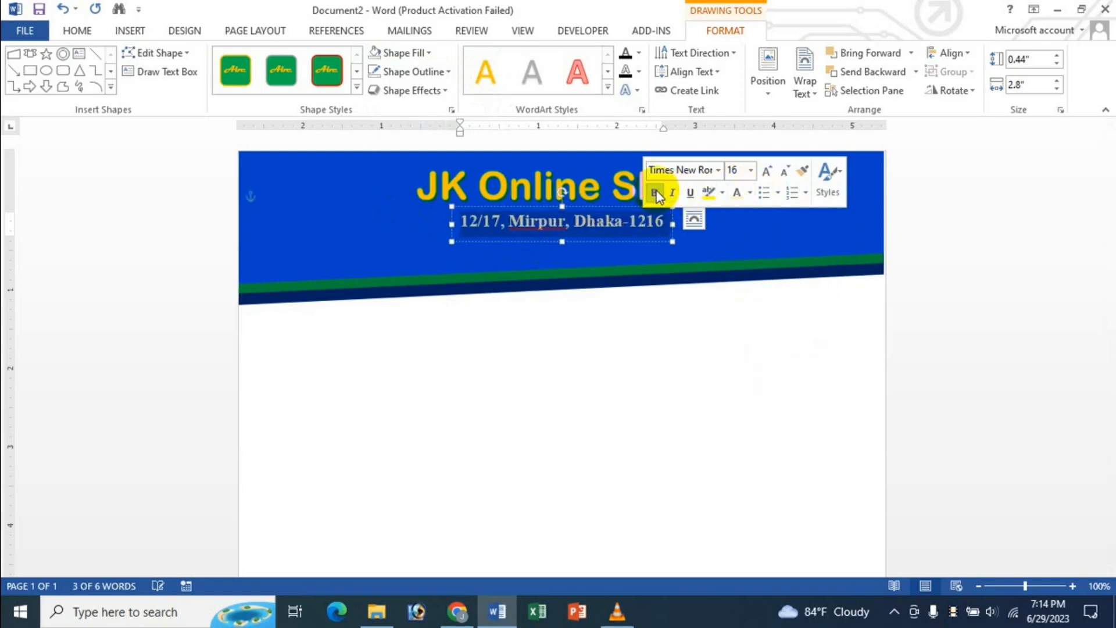
left_click(766, 172)
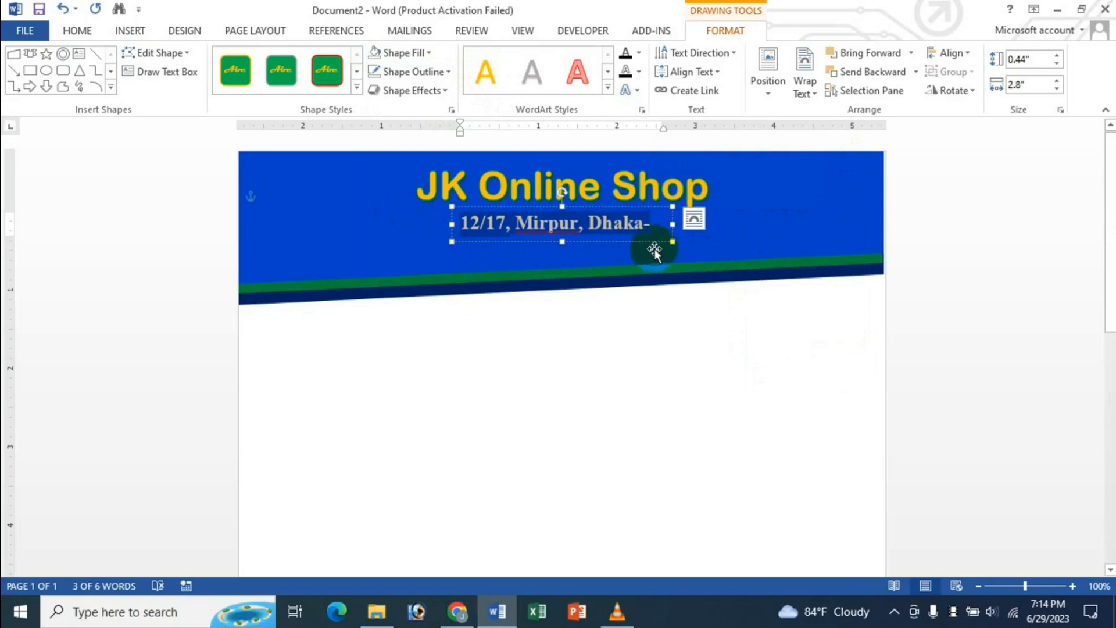
- Widen the address box on both sides to 3.22" so the address fits on one line
left_click_drag(670, 224, 686, 225)
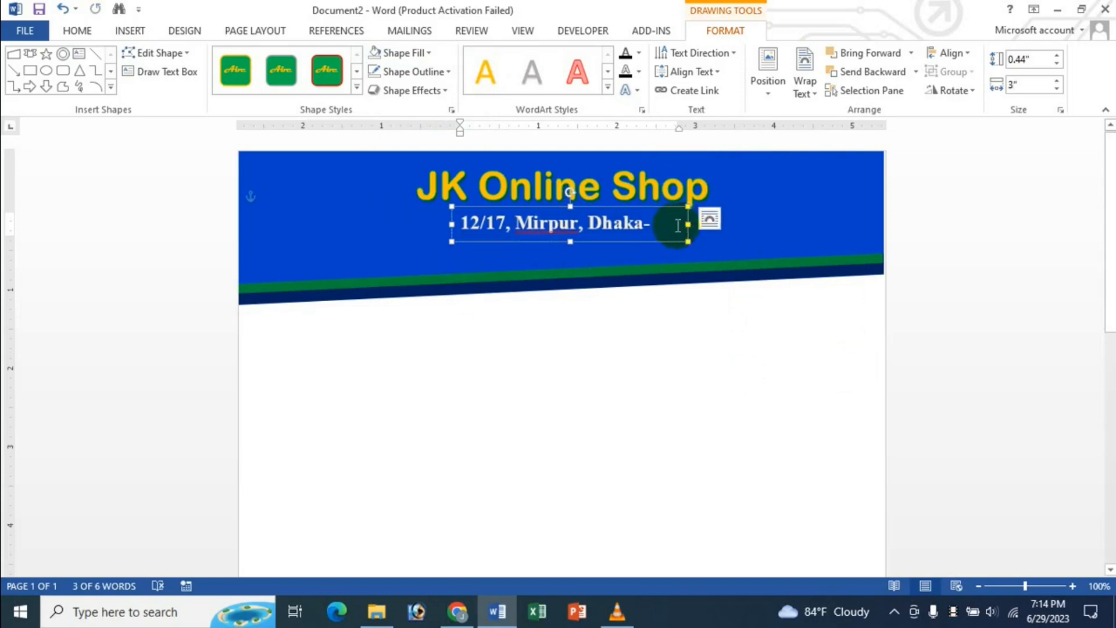
left_click(459, 230)
left_click_drag(451, 224, 443, 224)
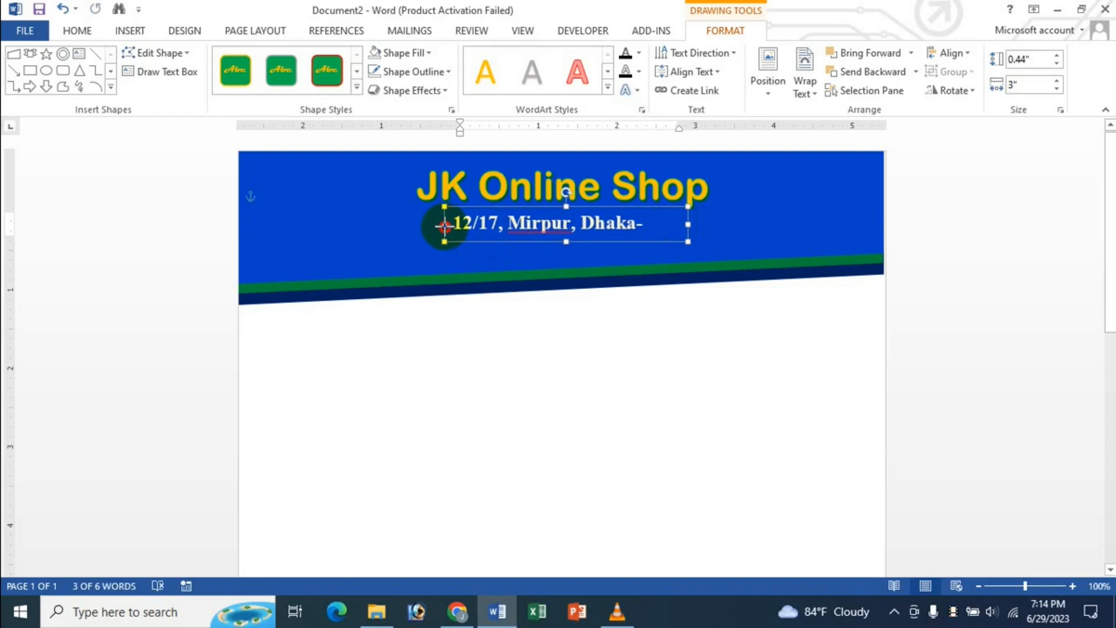
left_click_drag(688, 223, 697, 223)
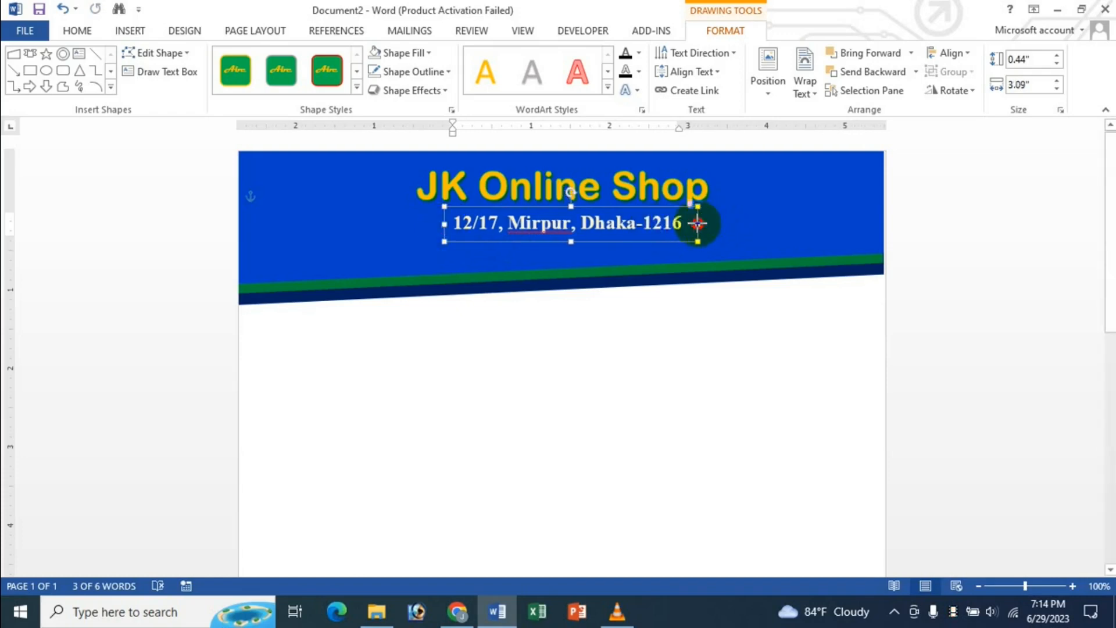
left_click(401, 251)
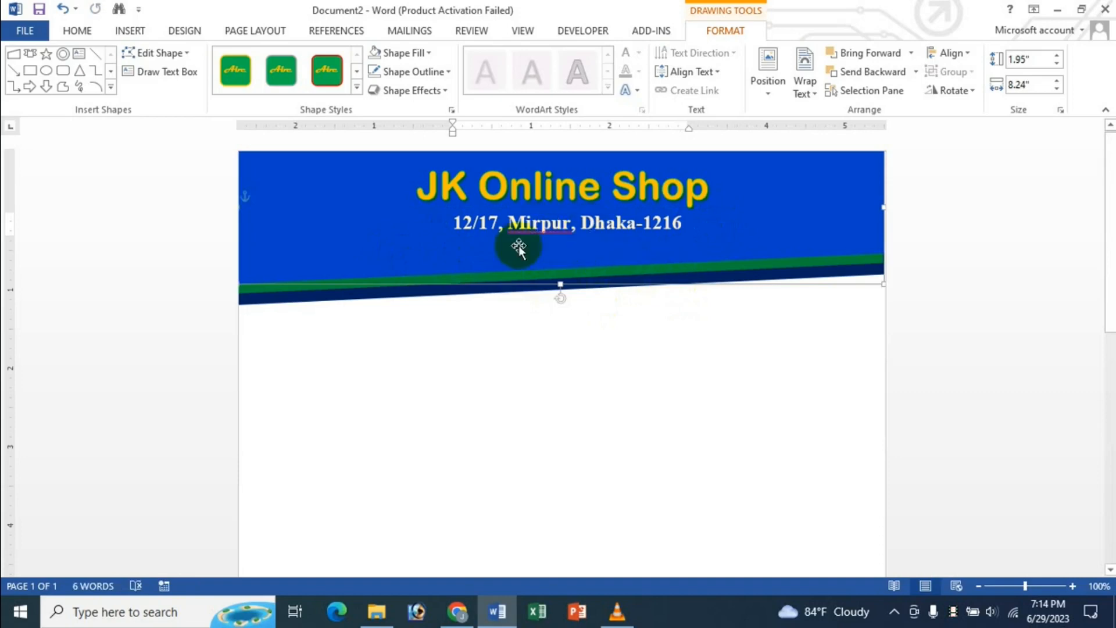
left_click(542, 224)
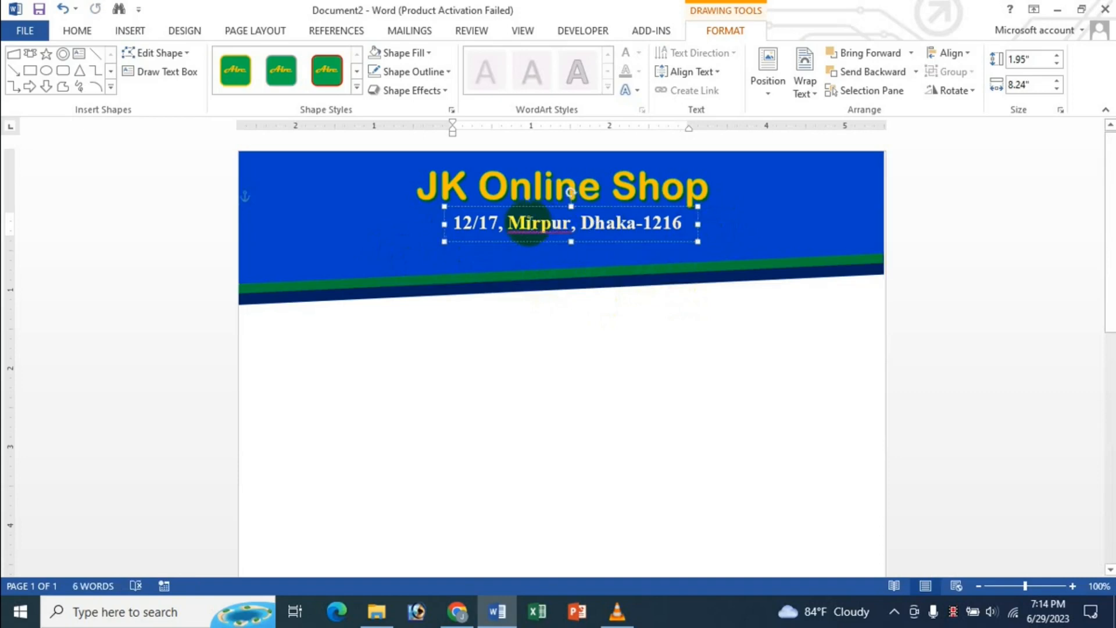
- Duplicate the address box with Ctrl+D, move the copy below, and type the Cell # line
left_click(562, 207)
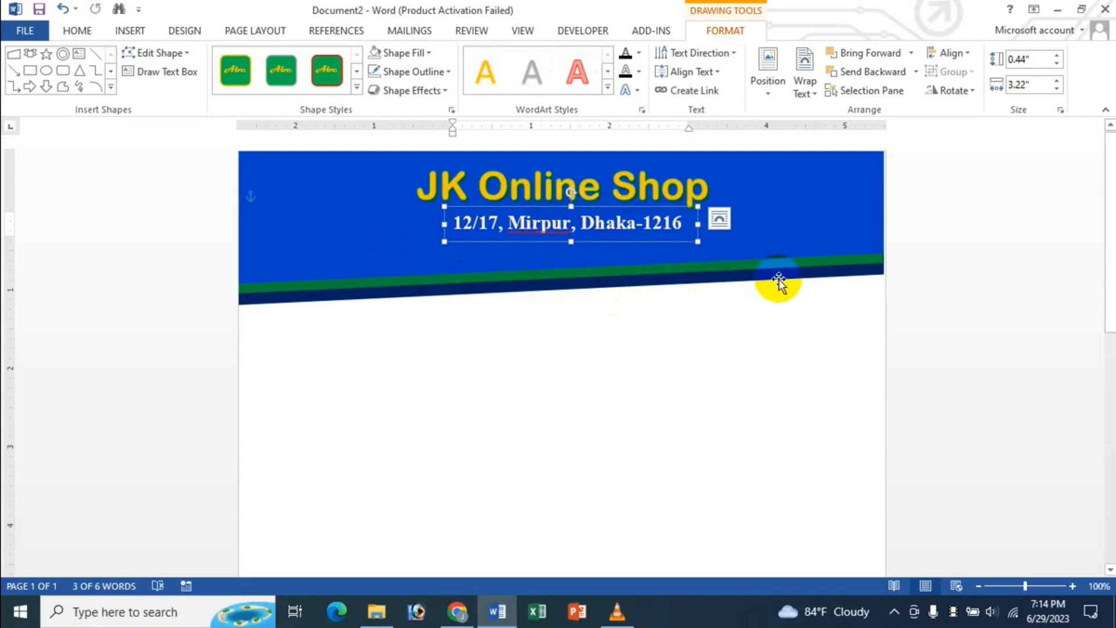
key("ctrl+d")
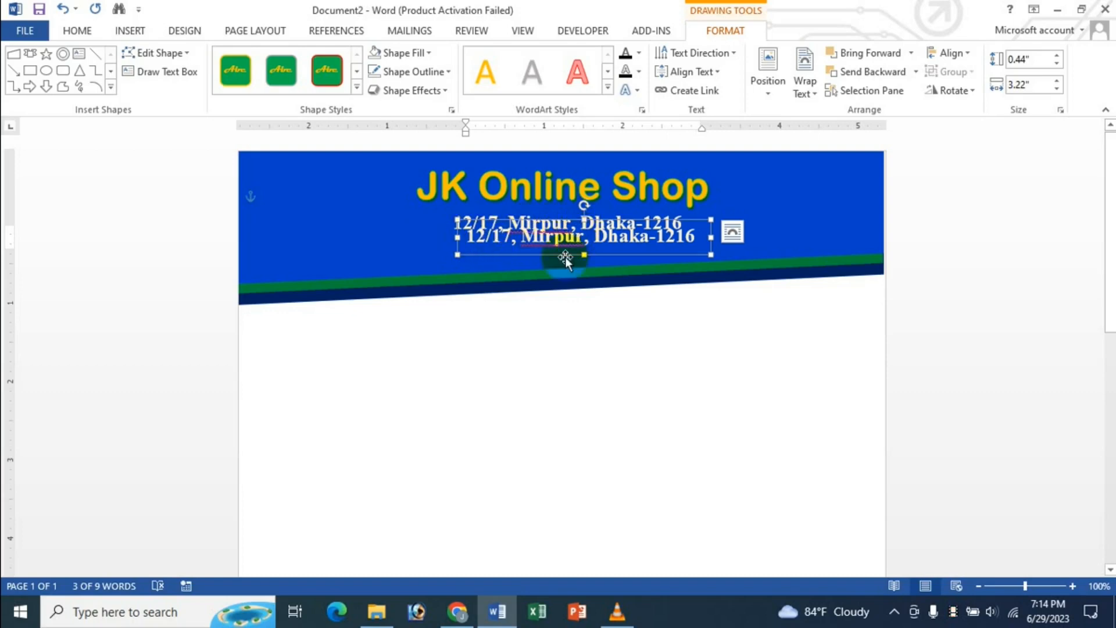
left_click_drag(457, 249, 1101, 239)
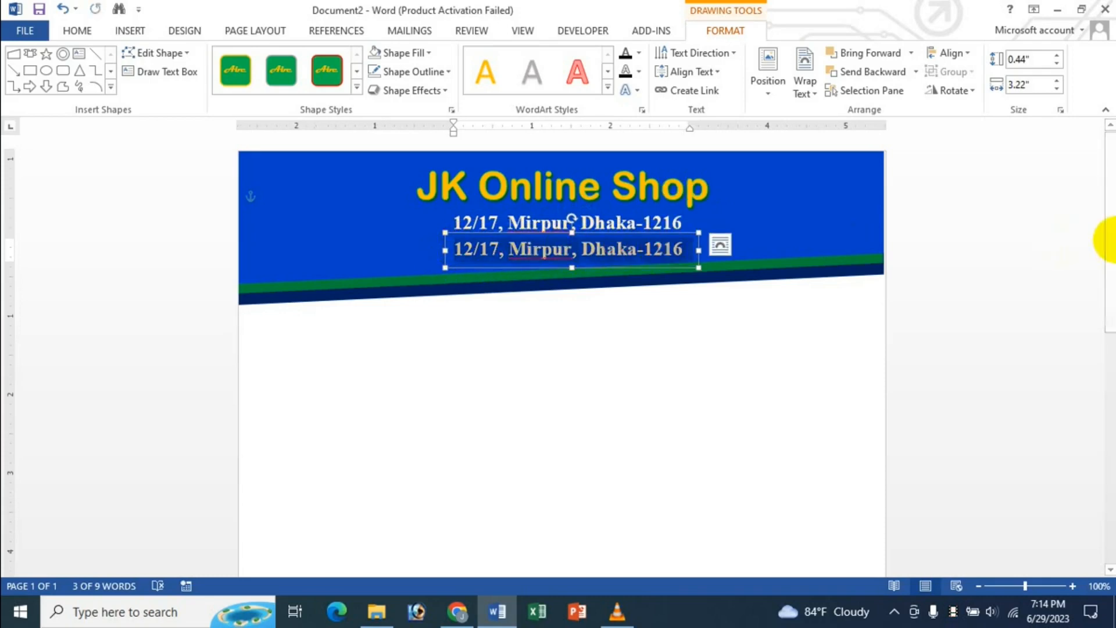
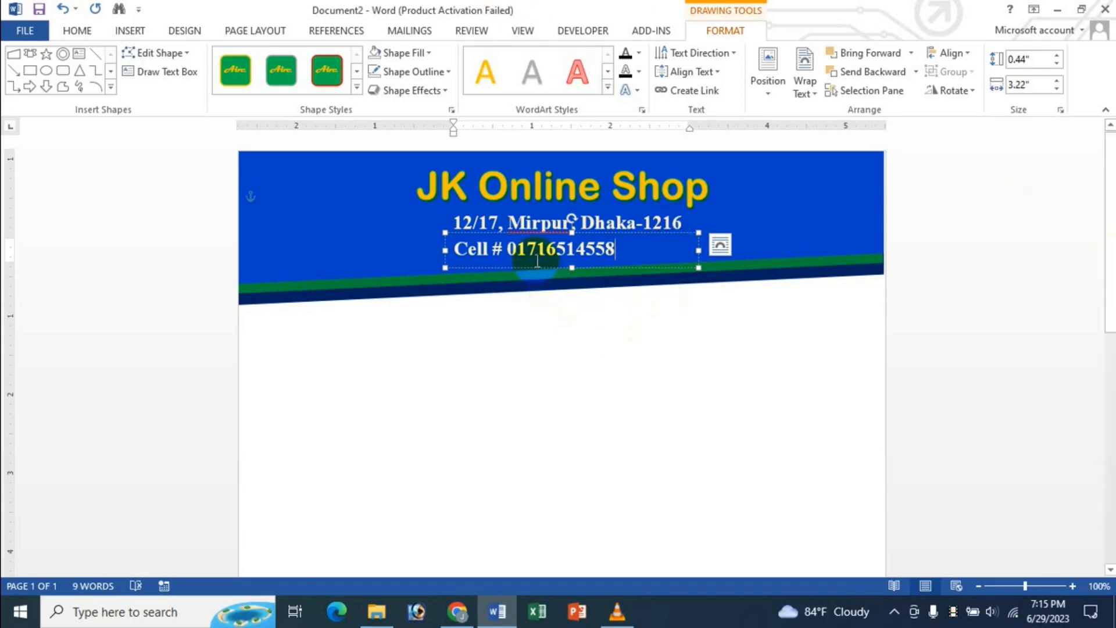
- Centre the cell-number text in its box and align the box to the page centre
left_click_drag(537, 259, 557, 255)
key("ctrl+e")
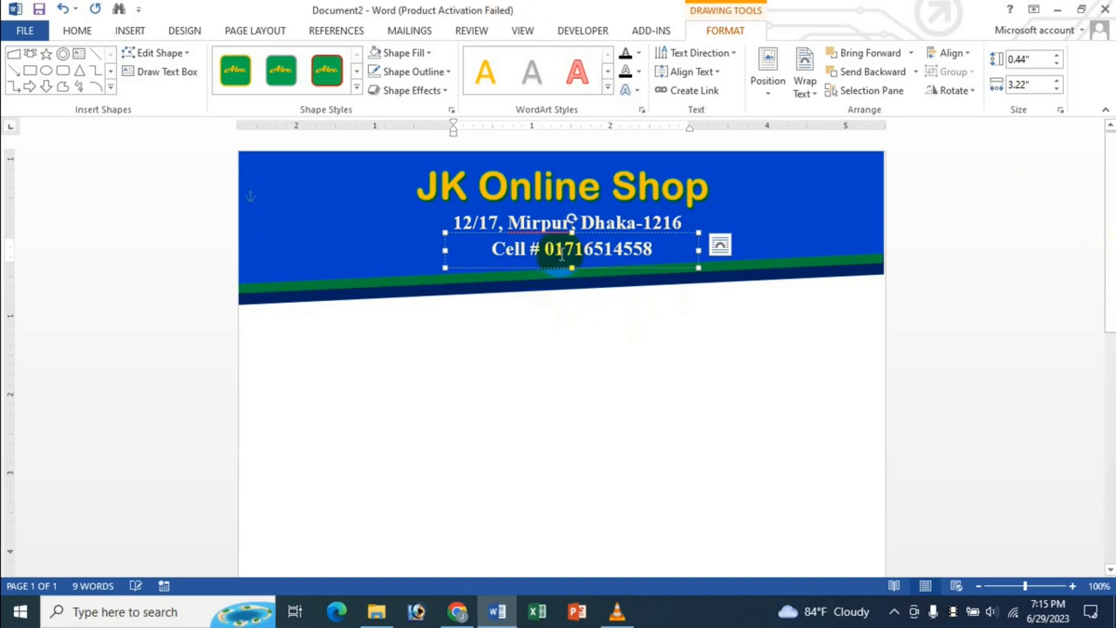
left_click(678, 234)
left_click(949, 53)
left_click(974, 99)
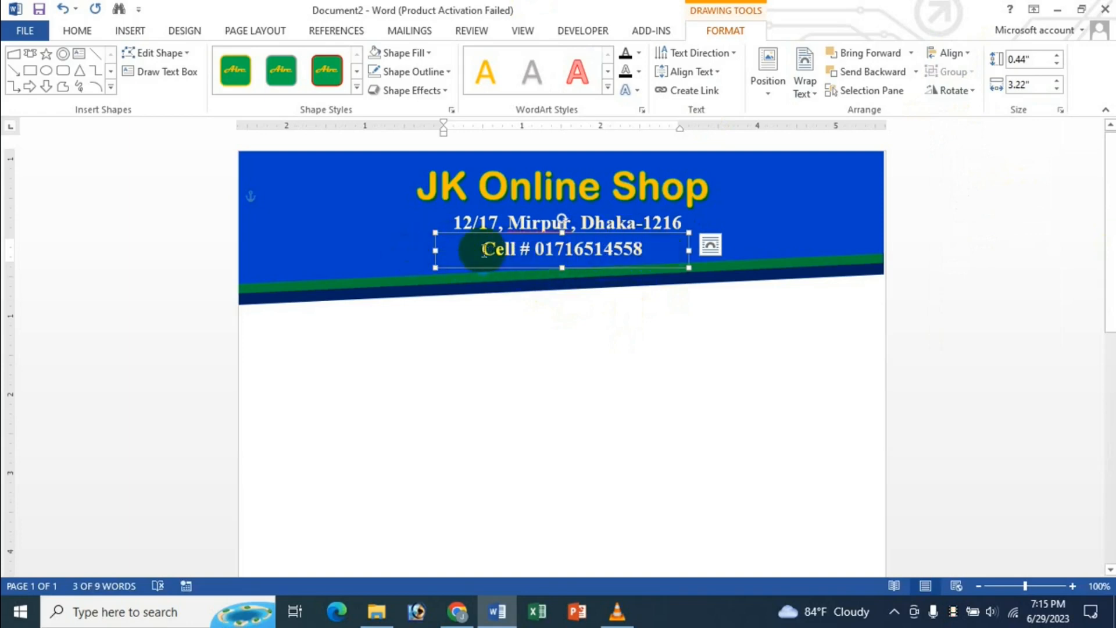
left_click_drag(481, 251, 590, 250)
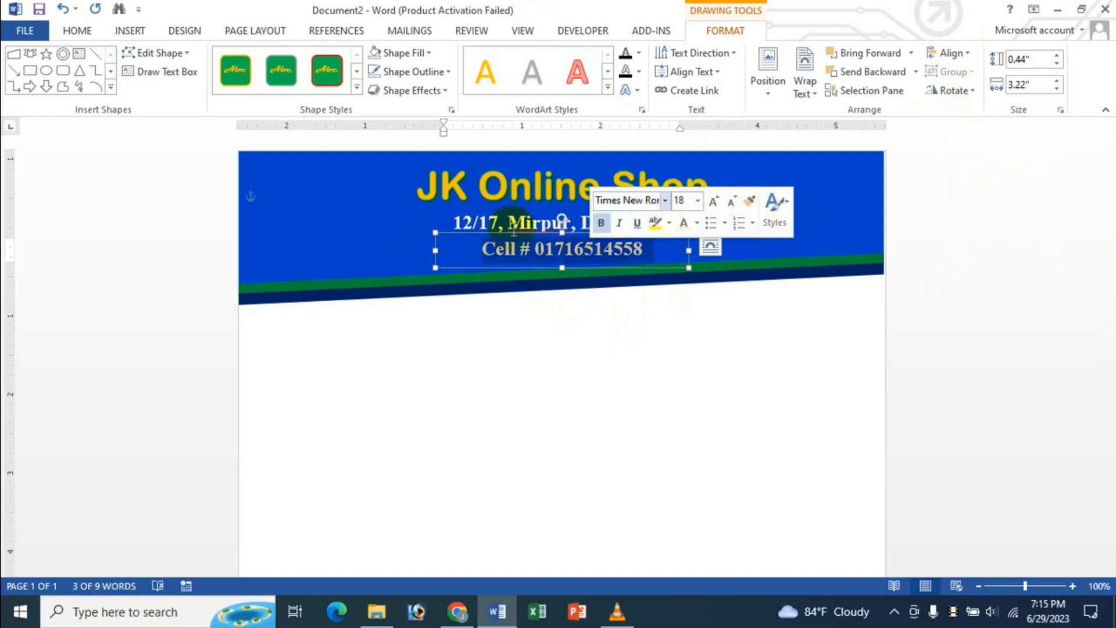
left_click(584, 311)
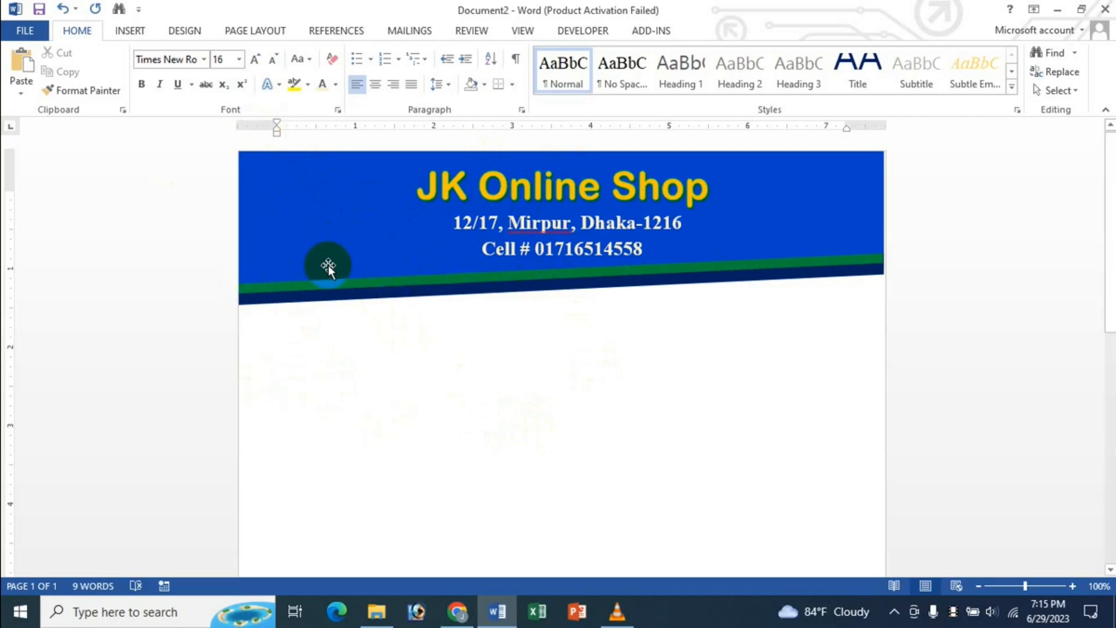
left_click(130, 31)
- Insert the jk picture and drag it to the banner's left end beside the shop name
left_click(153, 73)
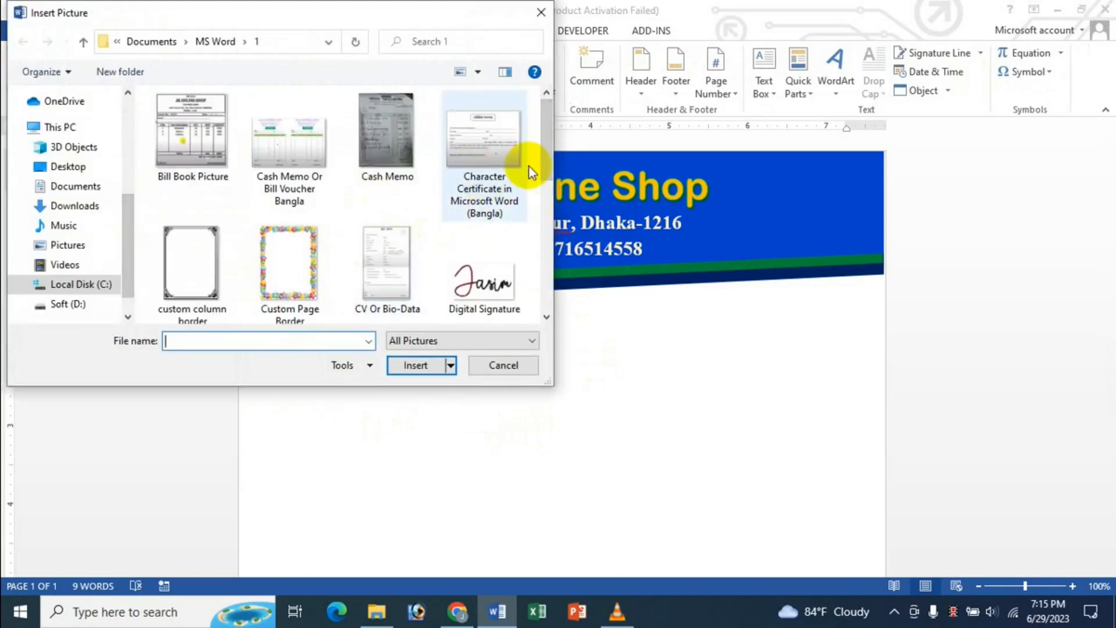
left_click_drag(550, 162, 549, 250)
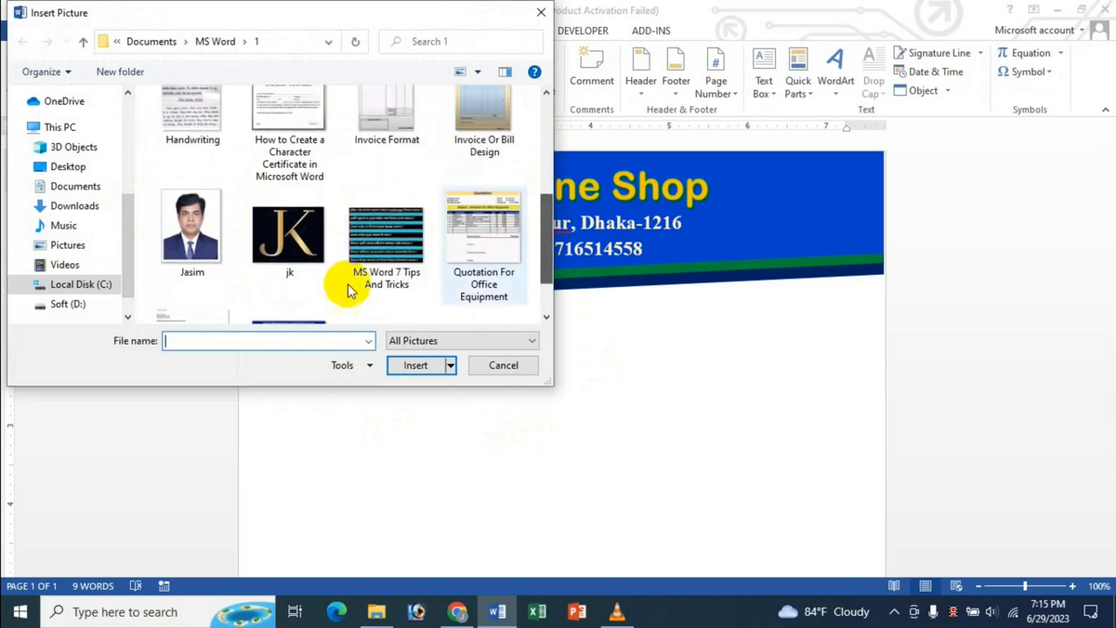
left_click(299, 244)
left_click(409, 365)
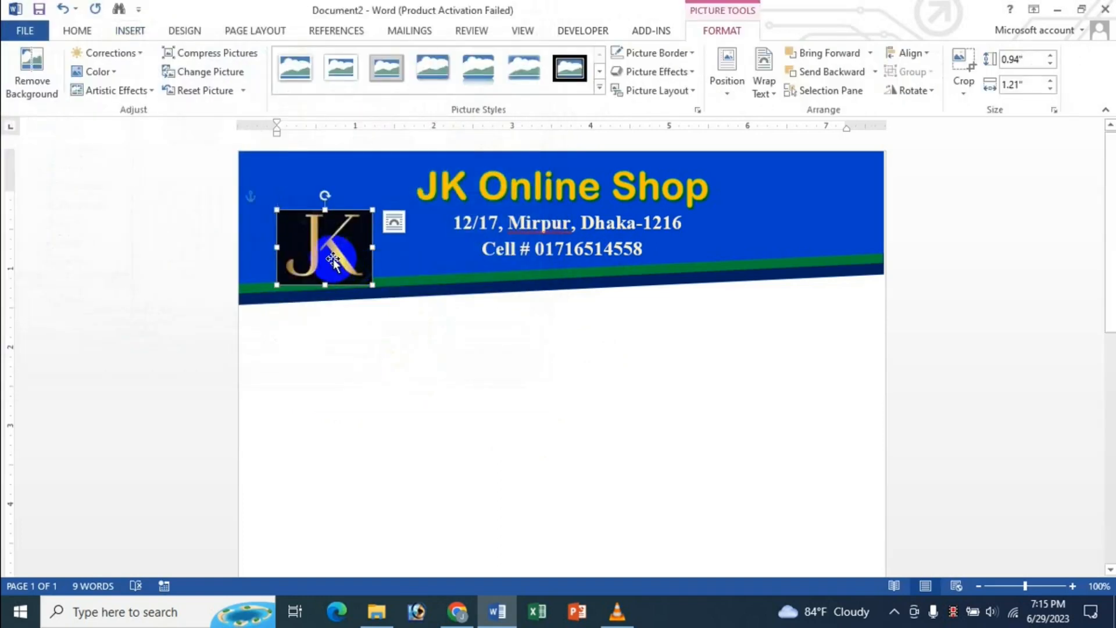
left_click_drag(333, 261, 369, 241)
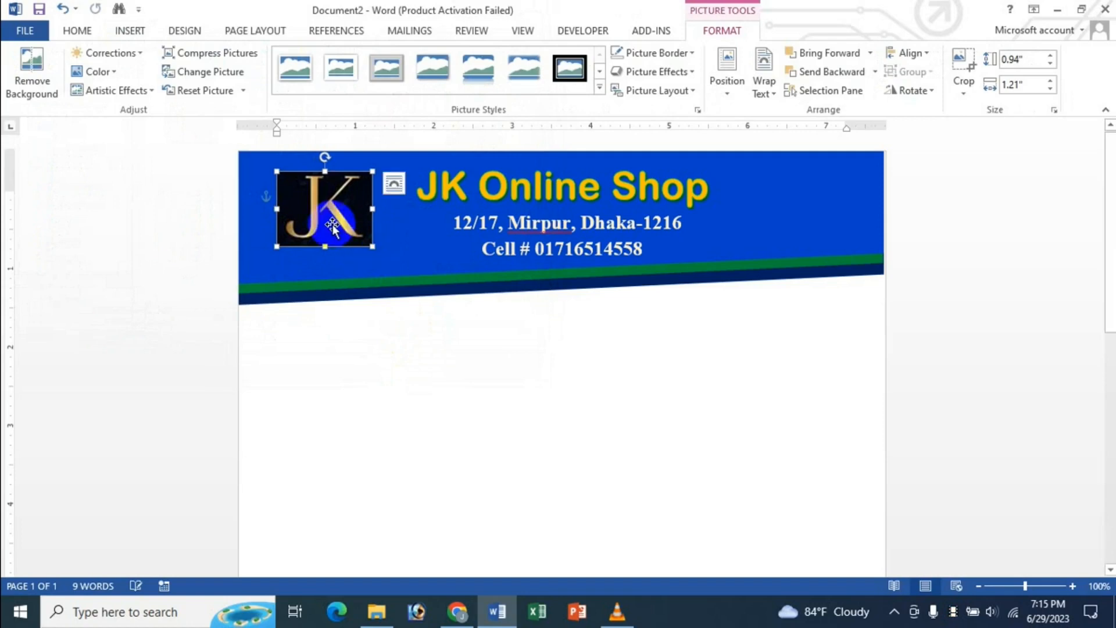
- Apply the Beveled Oval, Black picture style to the JK logo and stretch it to 1.1" tall
left_click(598, 90)
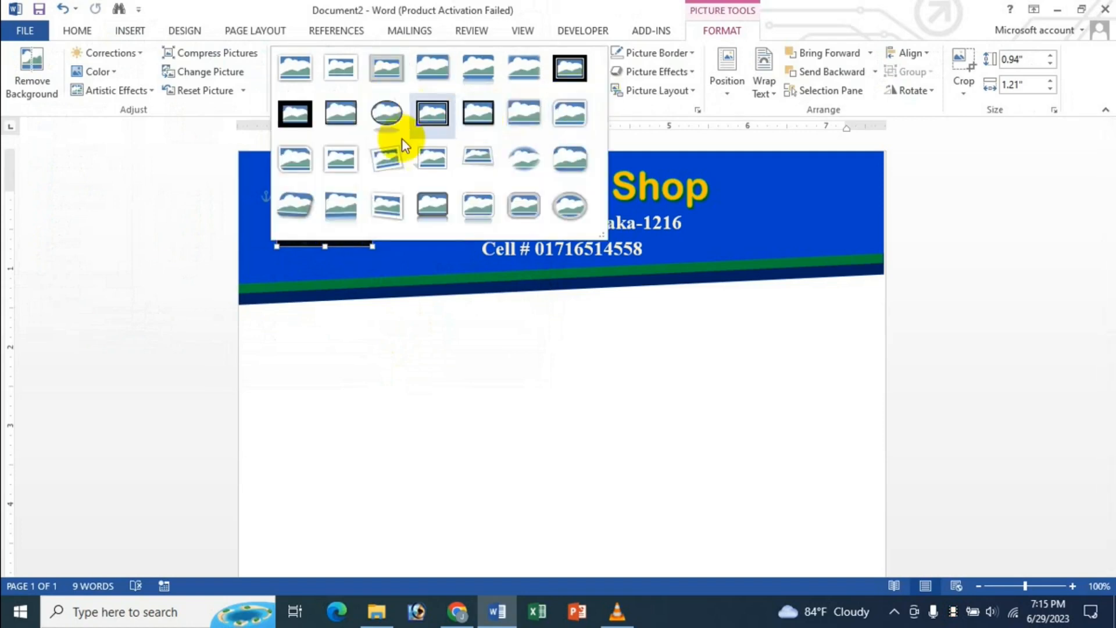
left_click(378, 113)
mouse_move(330, 260)
left_mouse_down()
mouse_move(321, 250)
mouse_move(323, 262)
left_mouse_up()
left_click(418, 356)
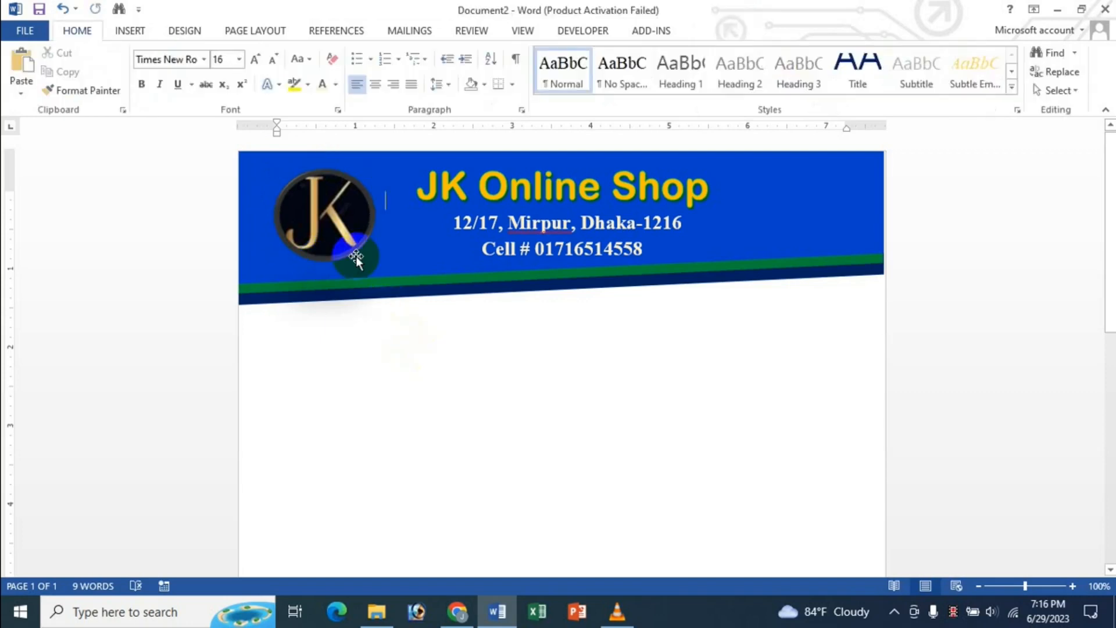
left_click(347, 233)
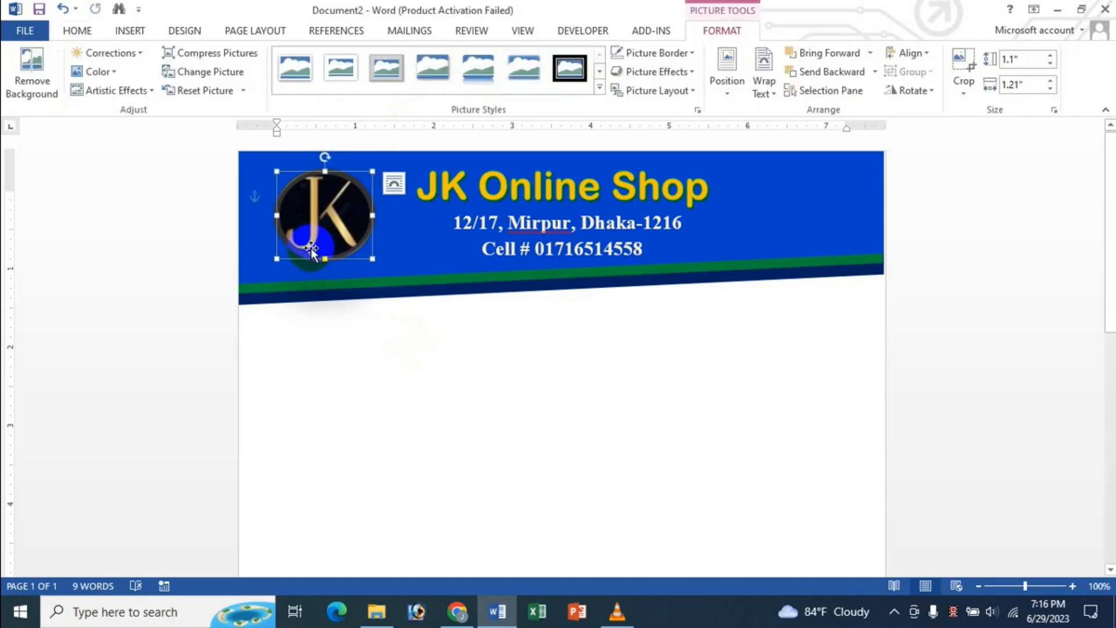
left_click(439, 379)
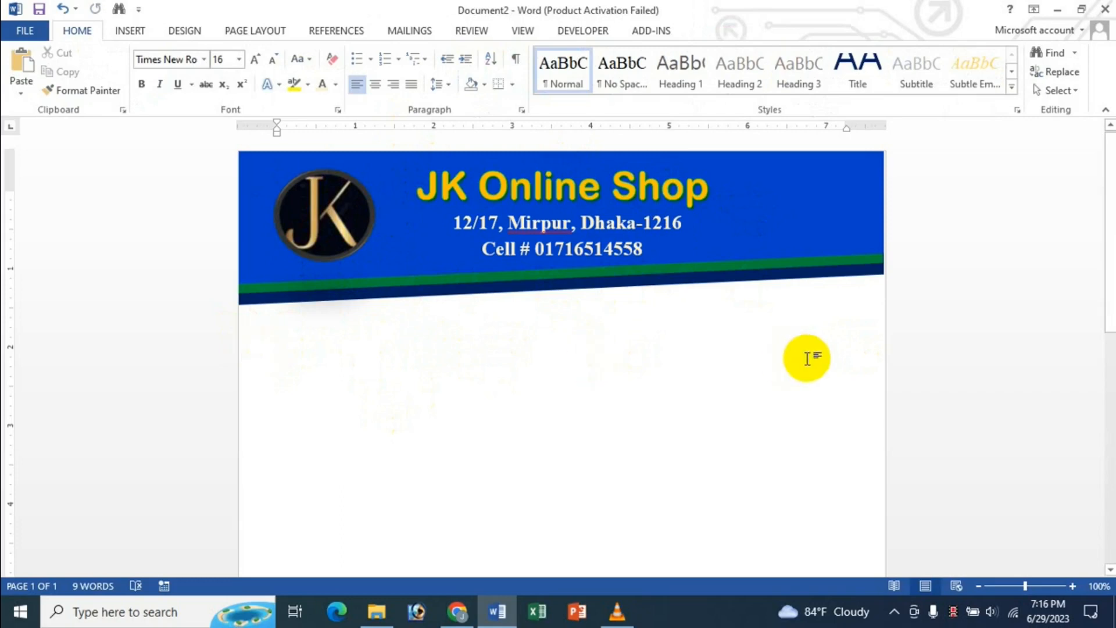
- Draw an 8"-wide, 0.43"-tall text box across the page directly under the banner
double_click(316, 341)
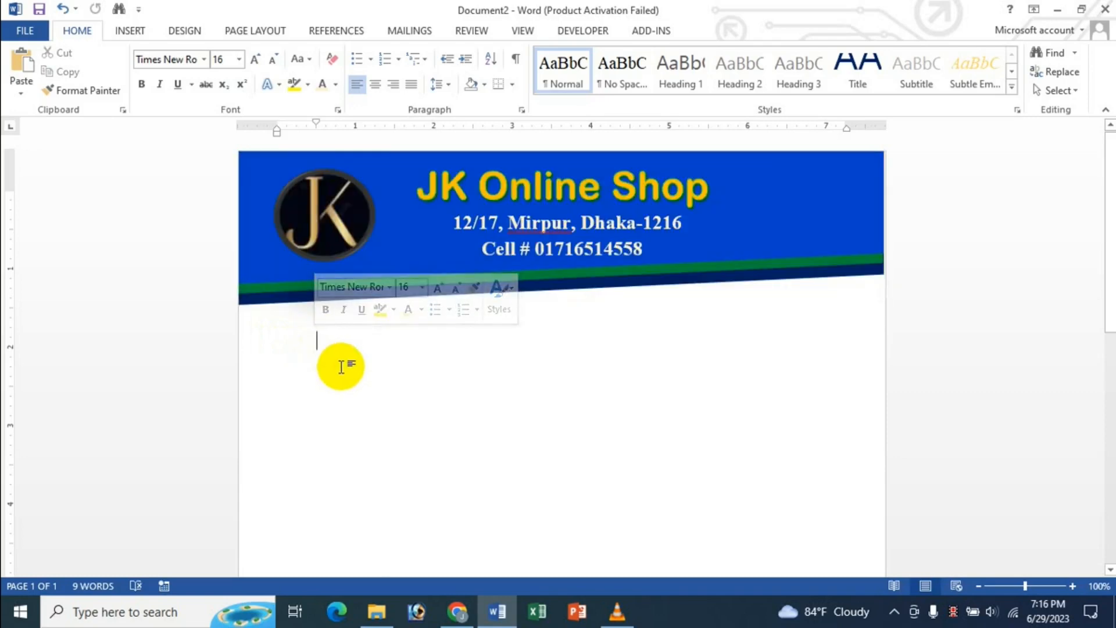
double_click(287, 357)
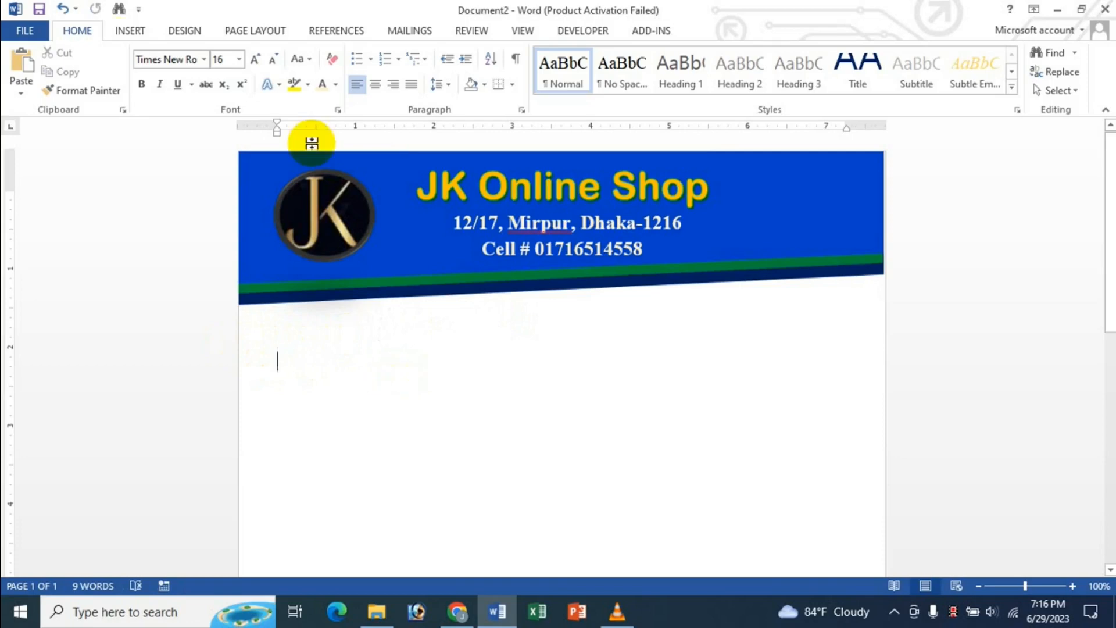
left_click(130, 30)
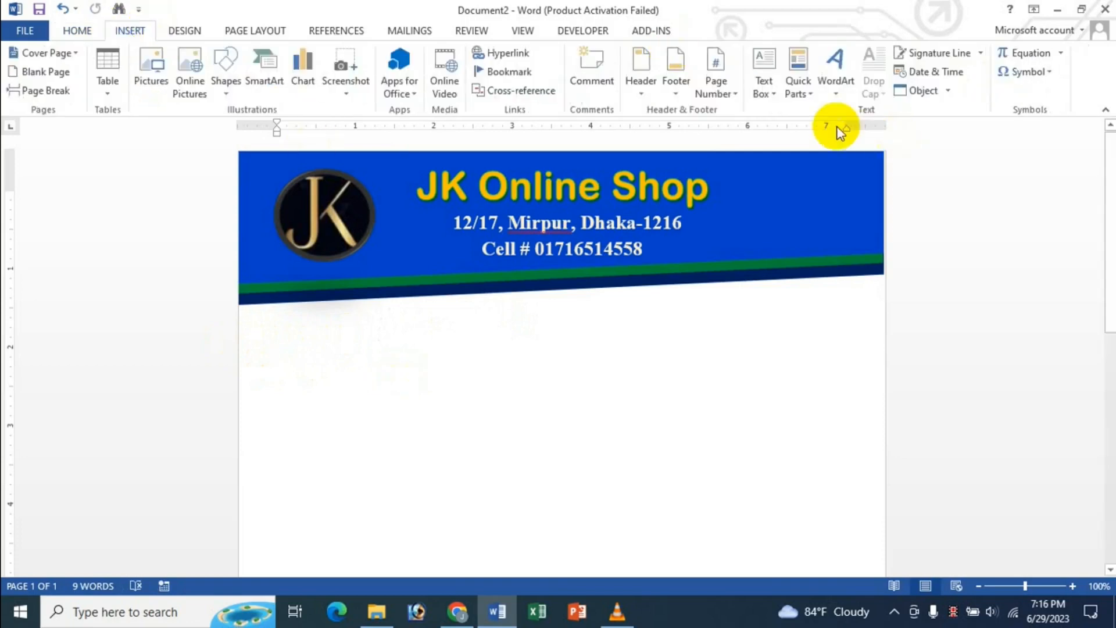
left_click(775, 94)
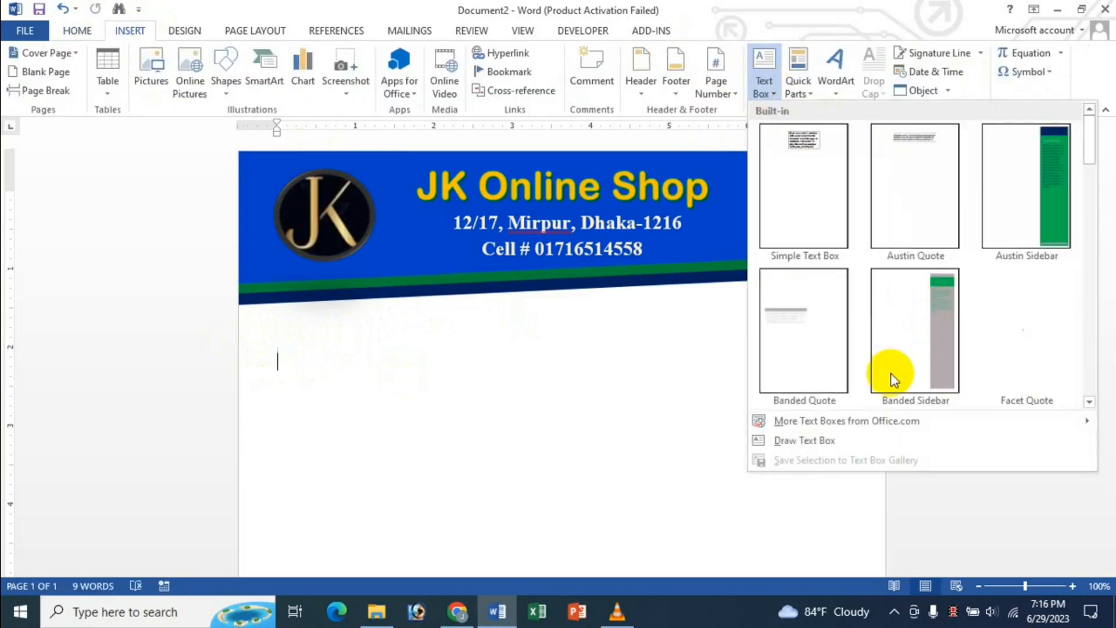
left_click(821, 444)
mouse_move(248, 334)
left_mouse_down()
mouse_move(314, 351)
mouse_move(797, 378)
mouse_move(876, 367)
left_mouse_up()
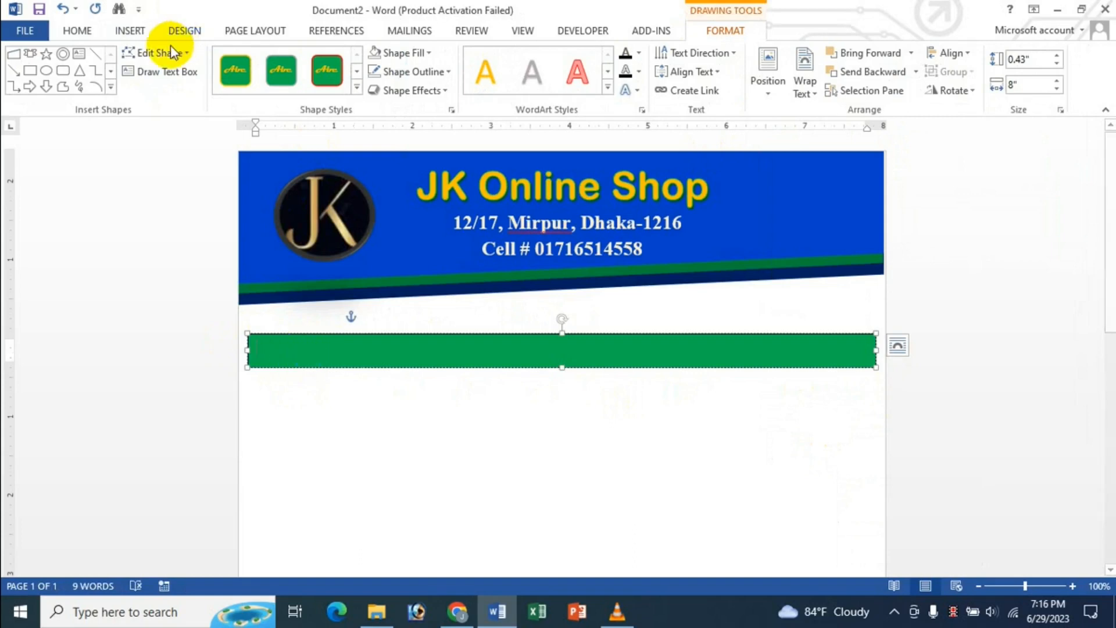
- Type Ref:…… at left and Date:…… at right in dark blue text
left_click(77, 31)
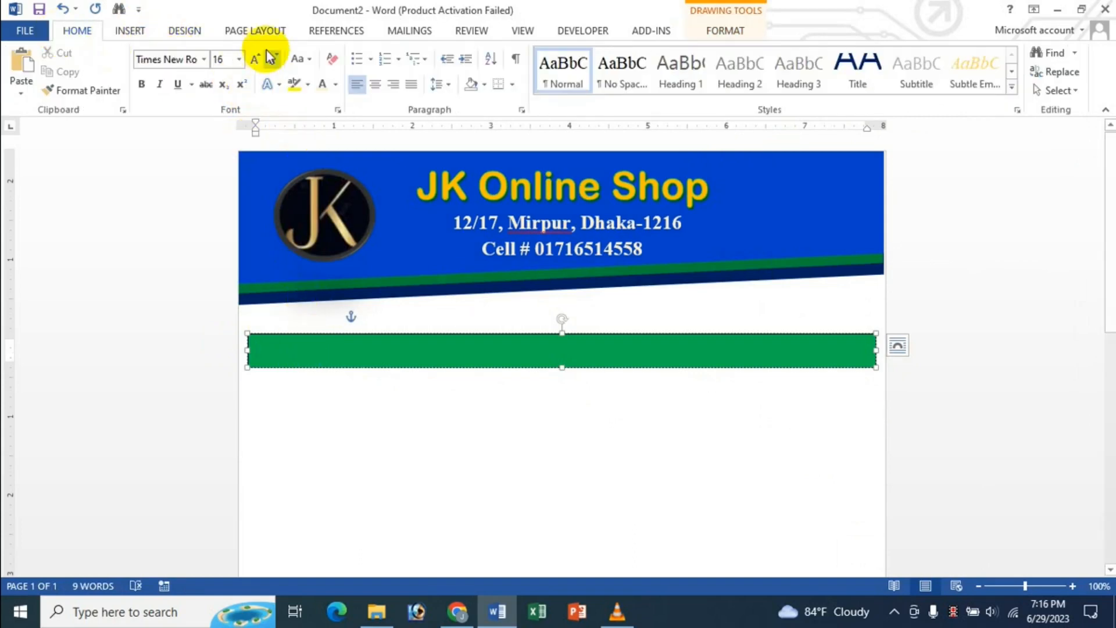
left_click(336, 86)
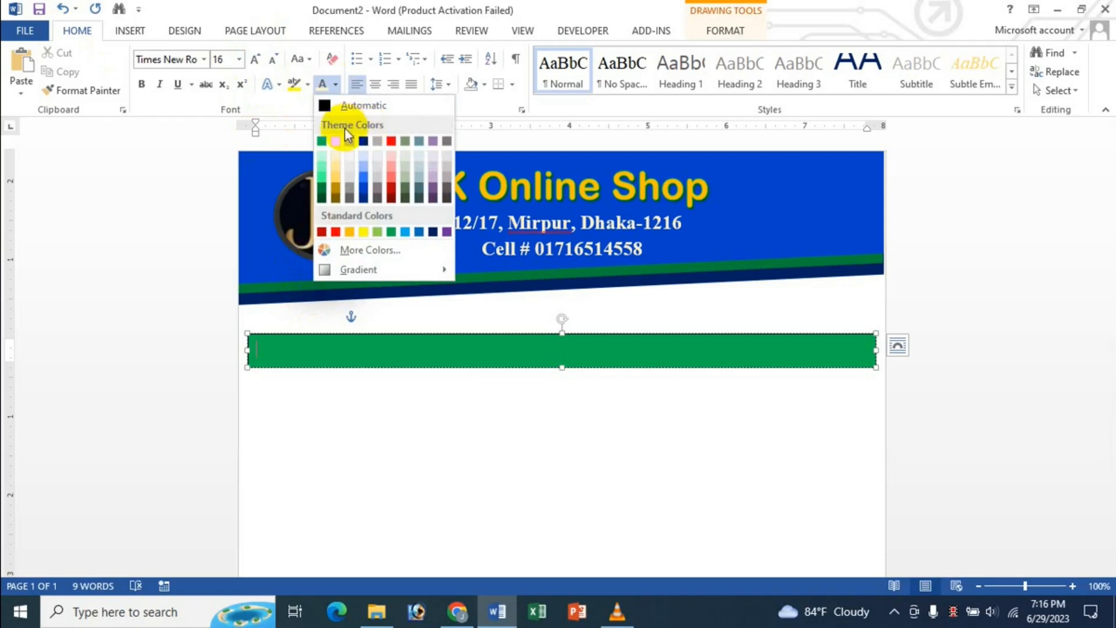
left_click(363, 141)
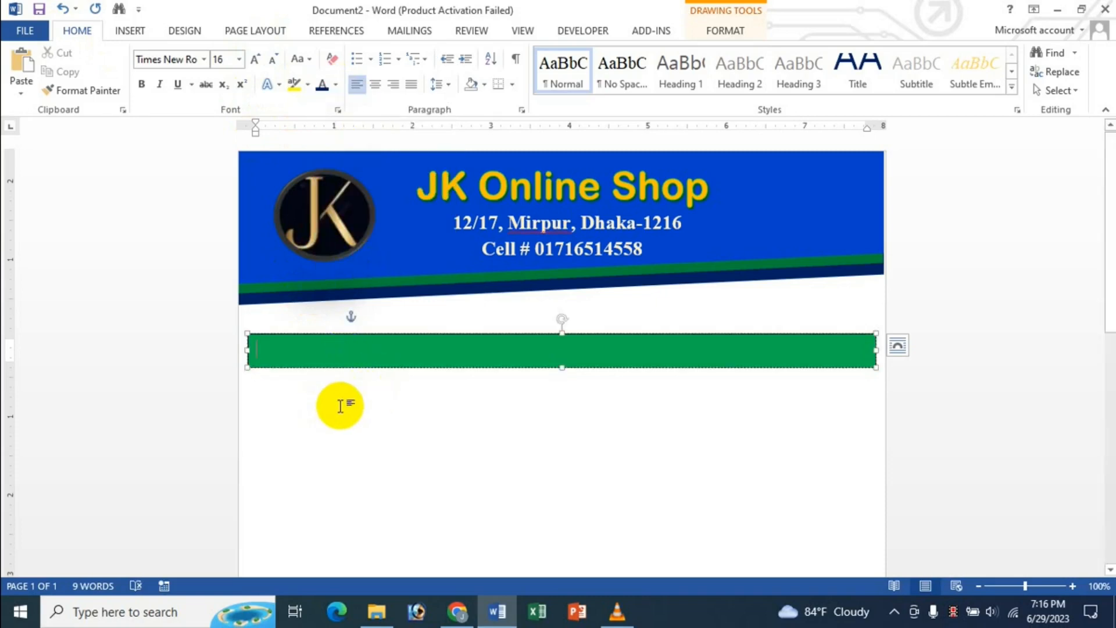
type("Ref")
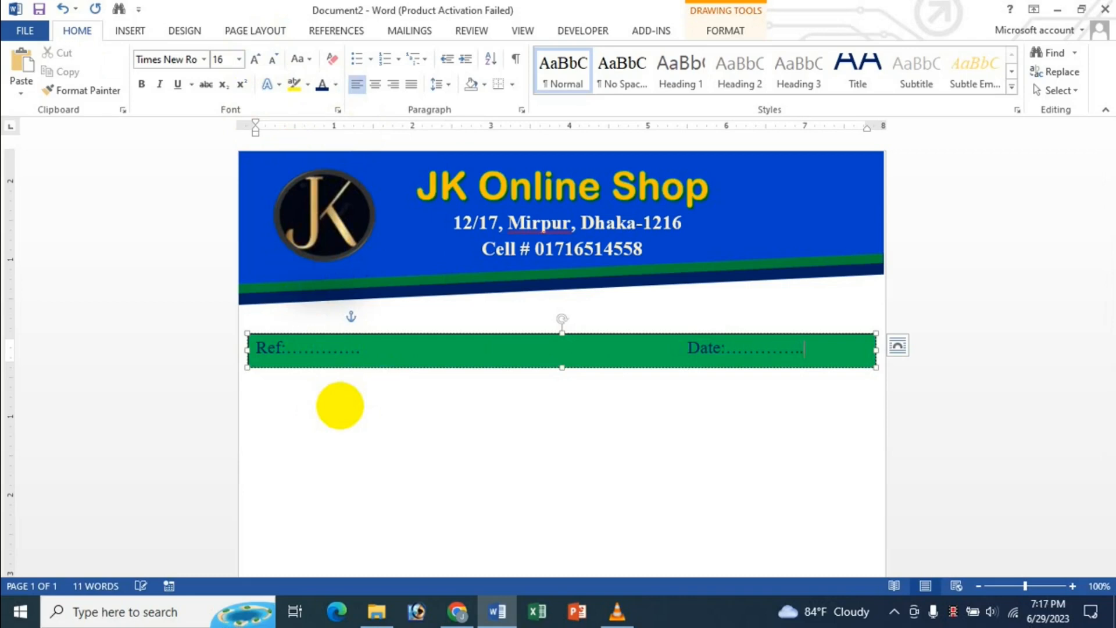
left_click(341, 358)
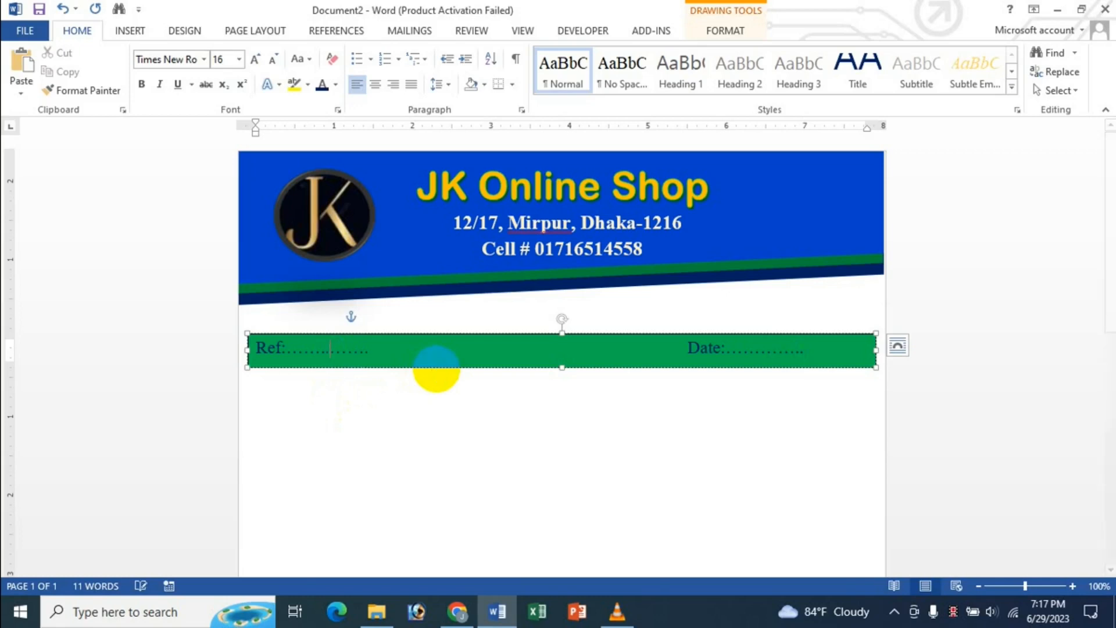
type("......")
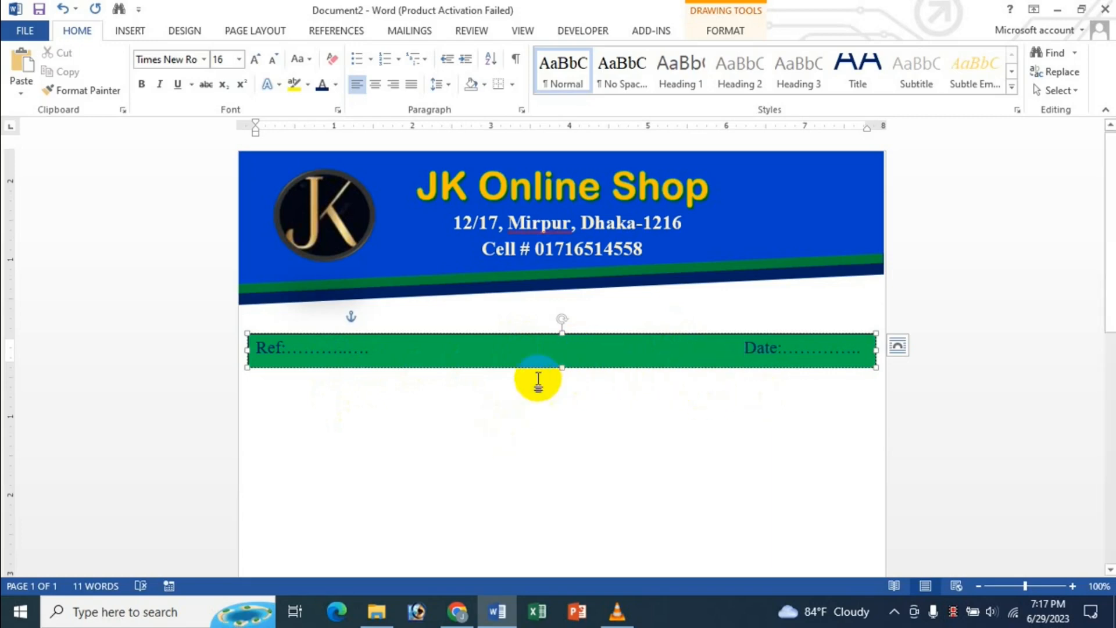
- Keep the whole Ref/Date line at 16 pt and select its text box
left_click(252, 352)
left_click_drag(259, 349, 829, 341)
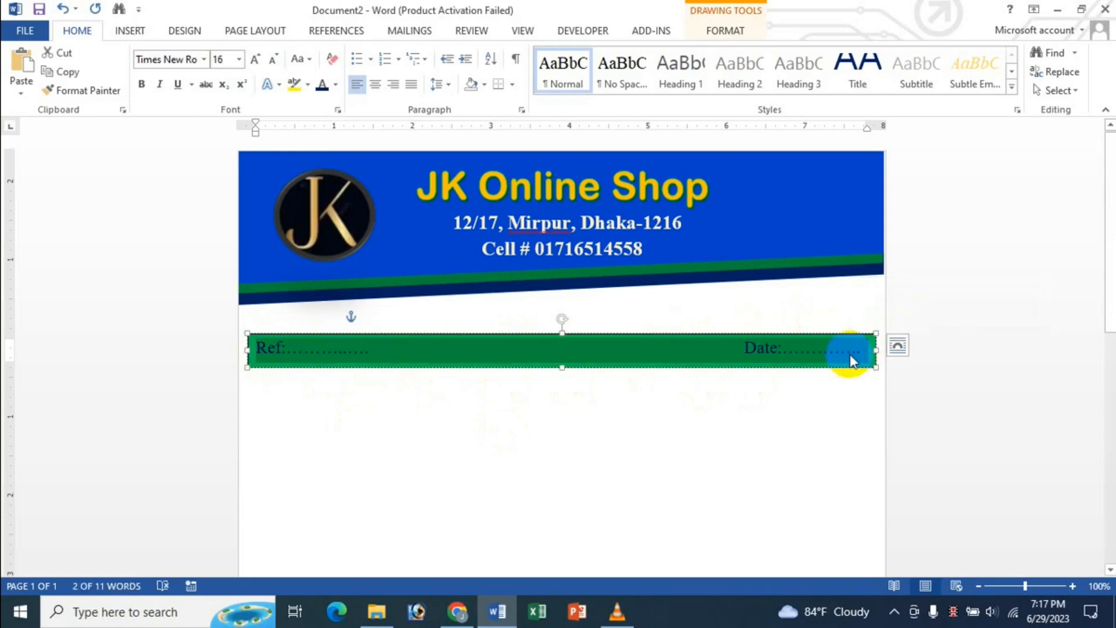
left_click(835, 358)
left_click_drag(254, 351, 857, 356)
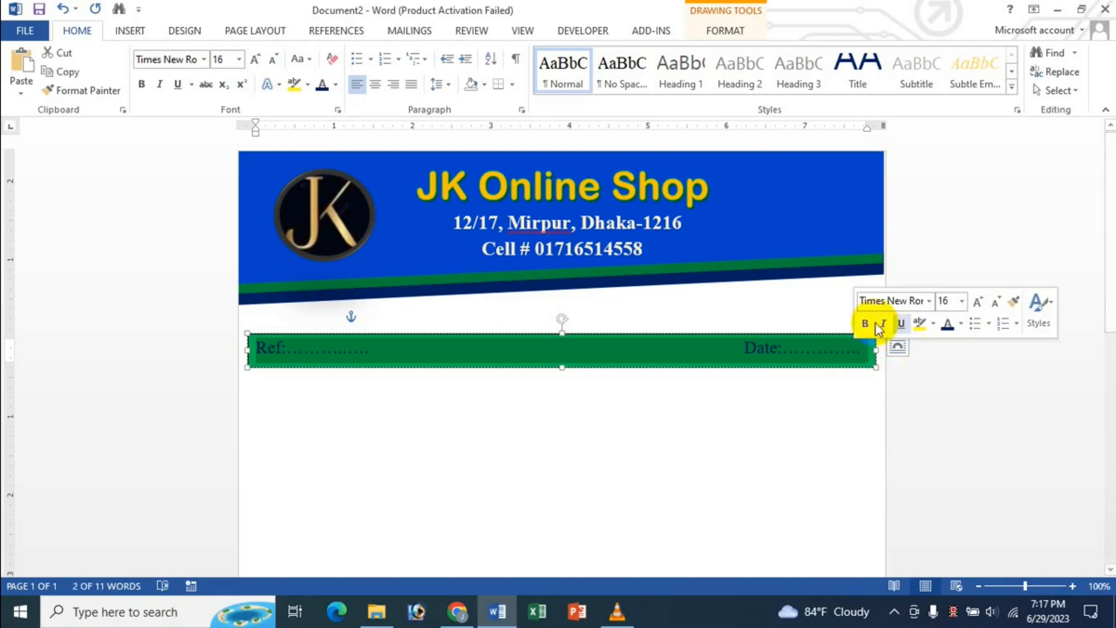
left_click(992, 302)
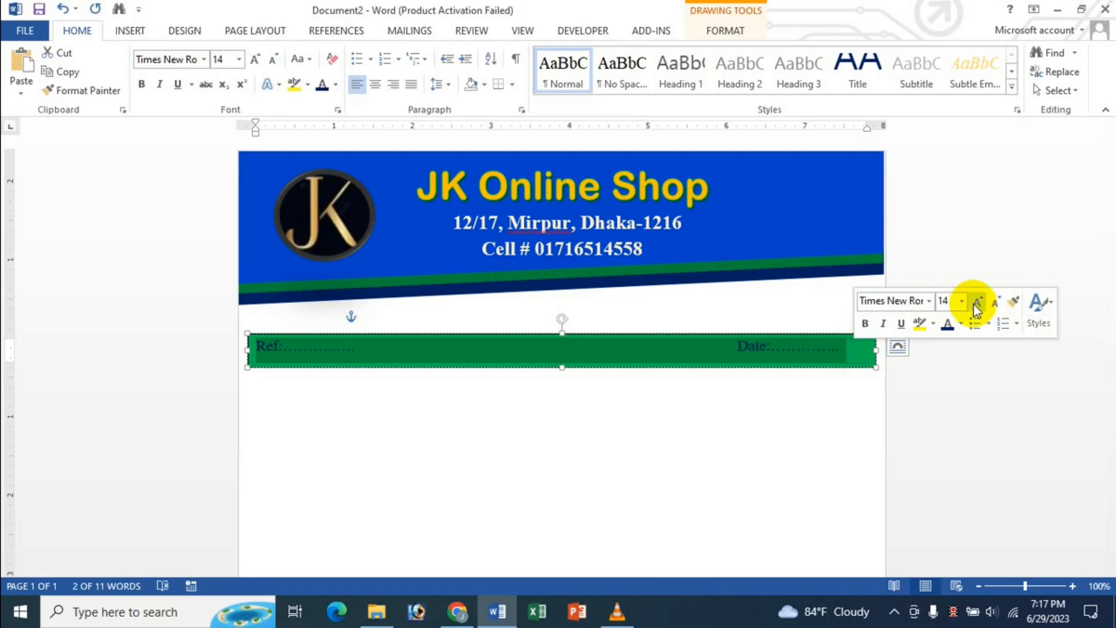
left_click(976, 306)
left_click(578, 424)
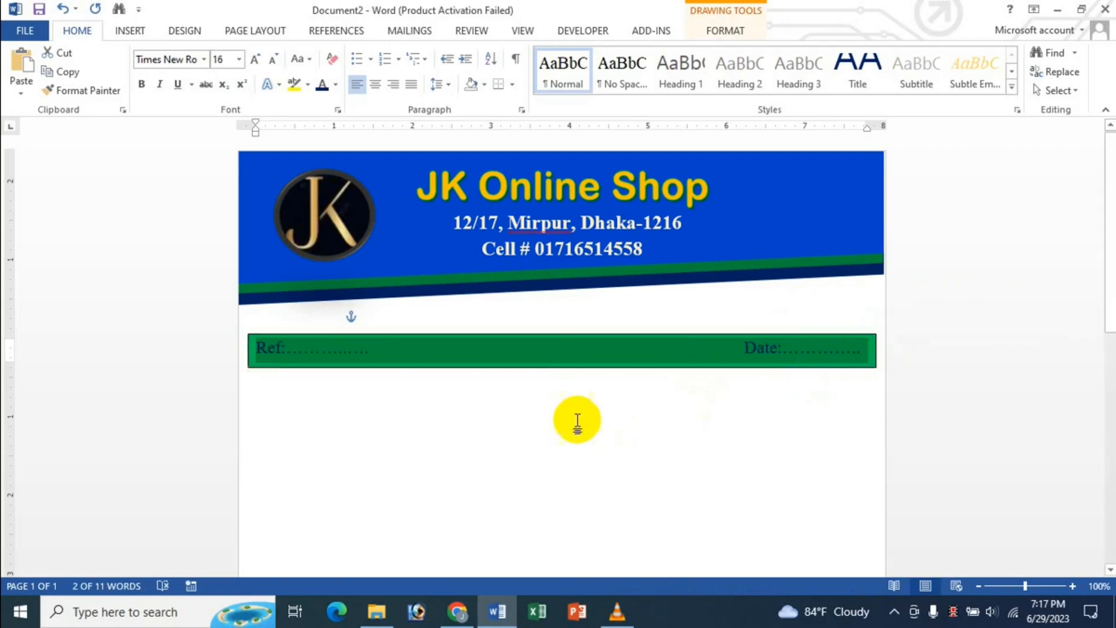
left_click(446, 337)
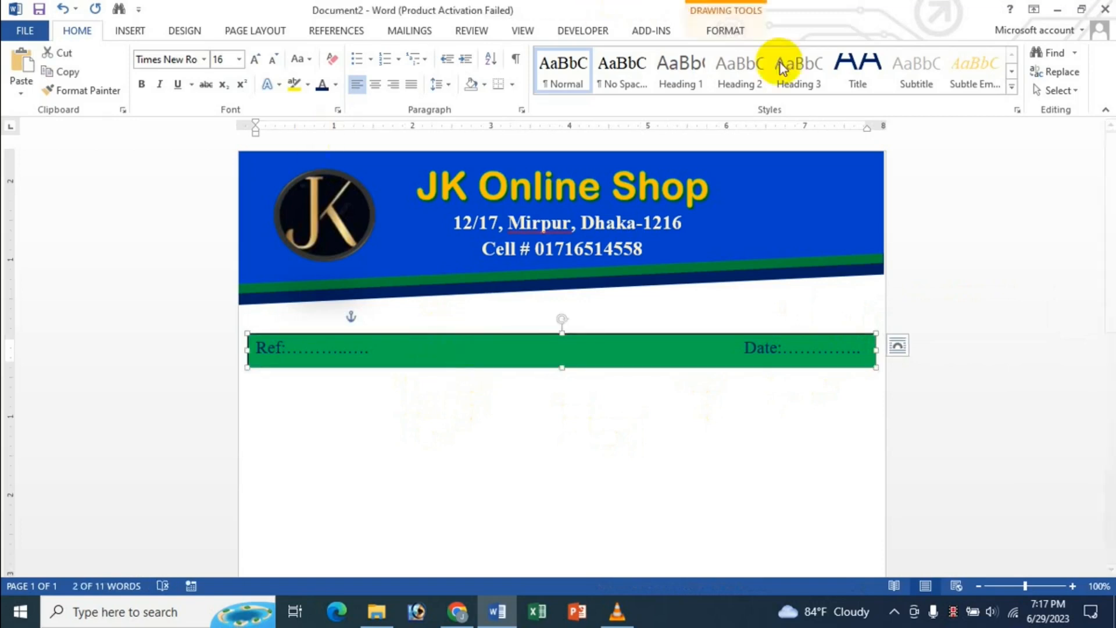
left_click(727, 32)
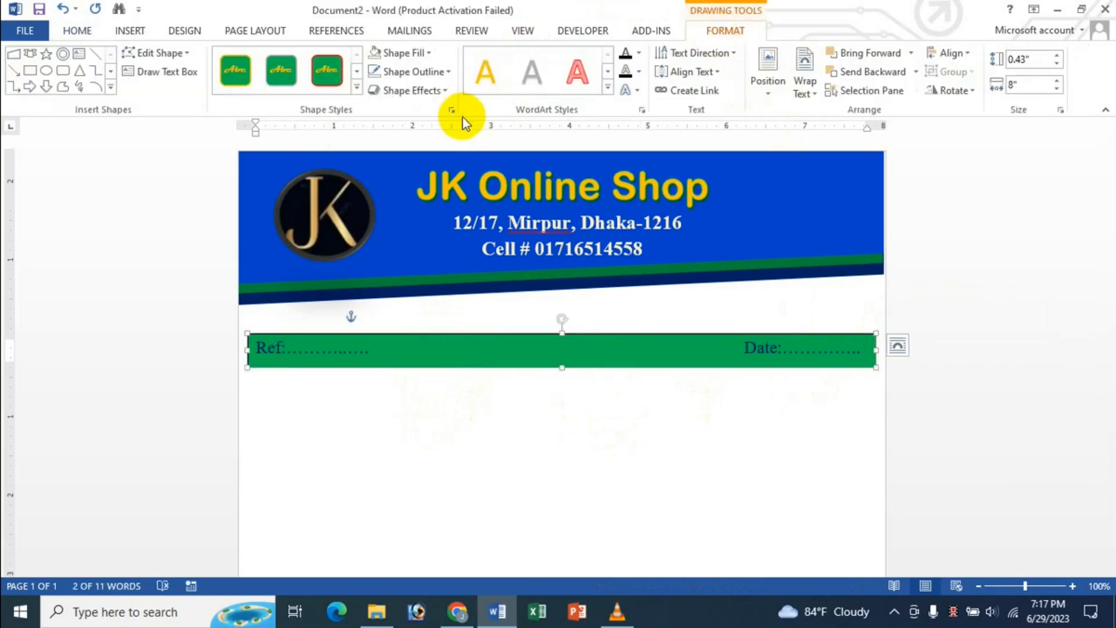
- Remove the Ref/Date box's green fill and its outline
left_click(429, 56)
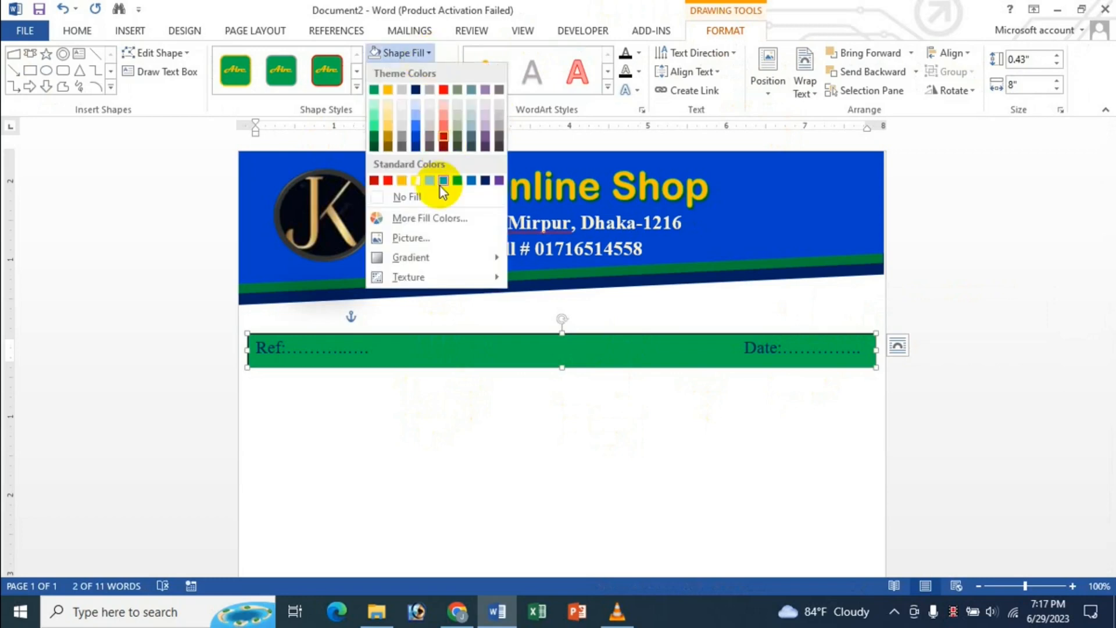
left_click(432, 197)
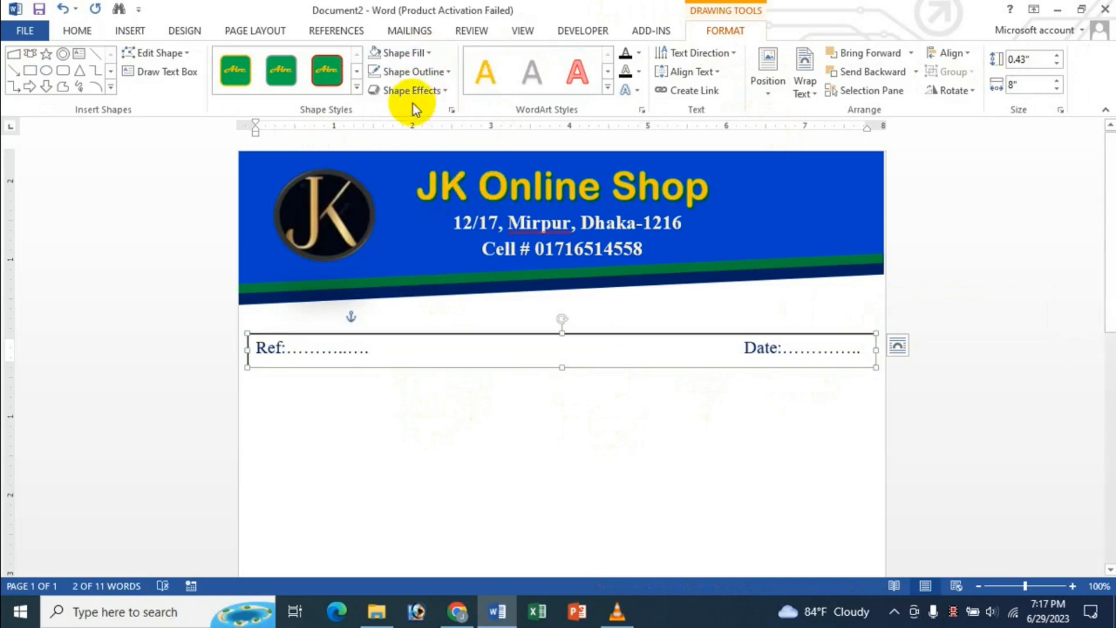
left_click(448, 73)
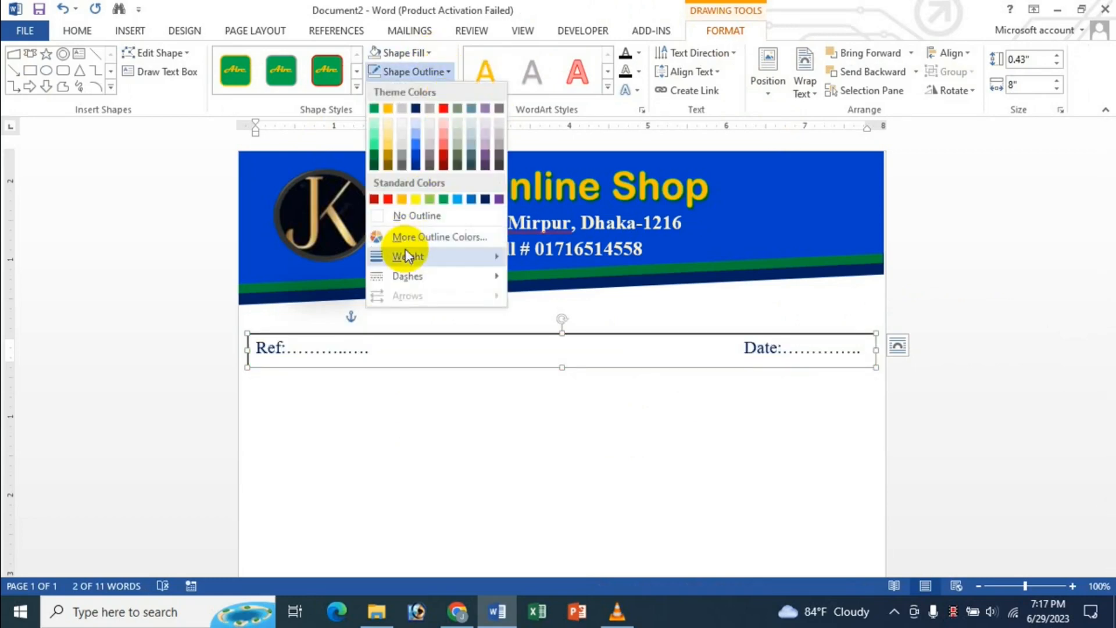
left_click(414, 214)
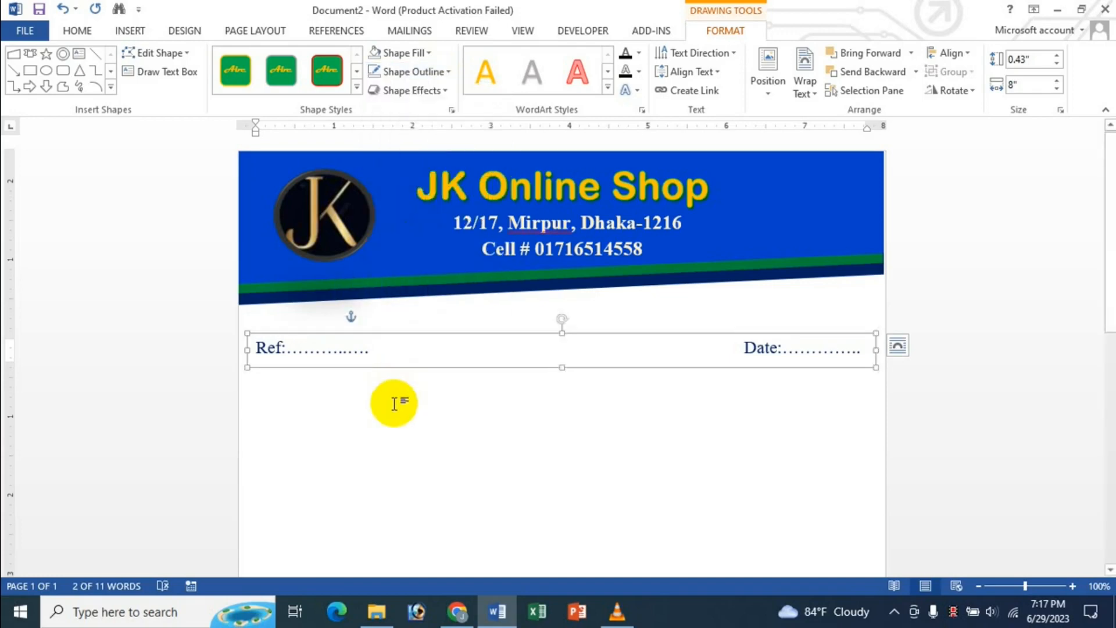
- Nudge the Ref/Date box slightly left and up, then deselect it
key("ctrl+Left")
key("ctrl+Left")
key("ctrl+Up")
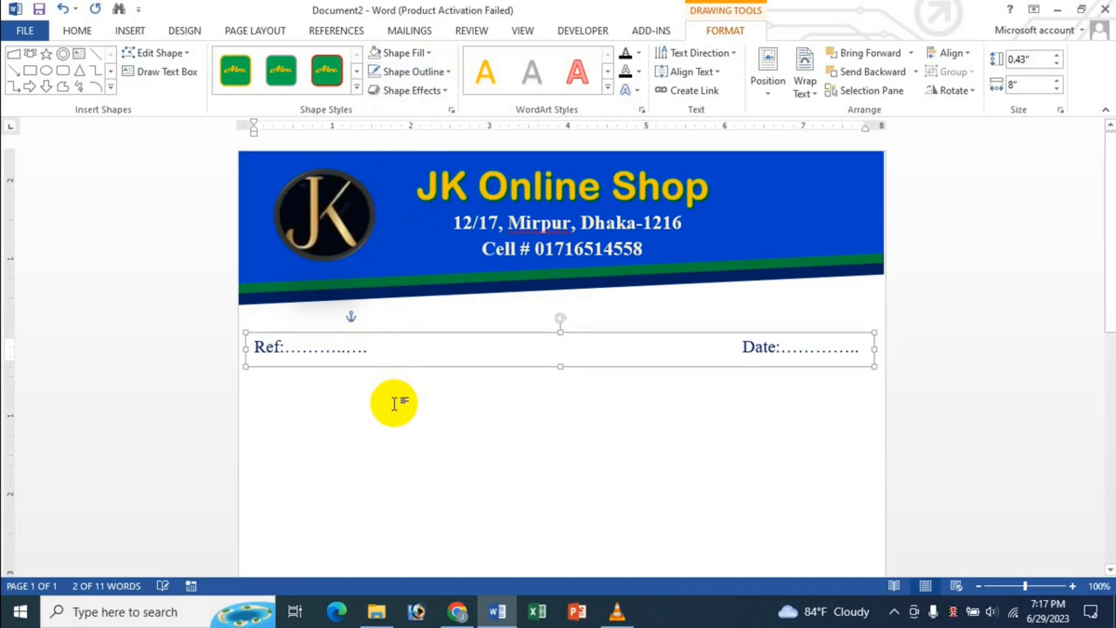
key("ctrl+Up")
key("ctrl+Up")
key("ctrl+Up")
key("ctrl+Up")
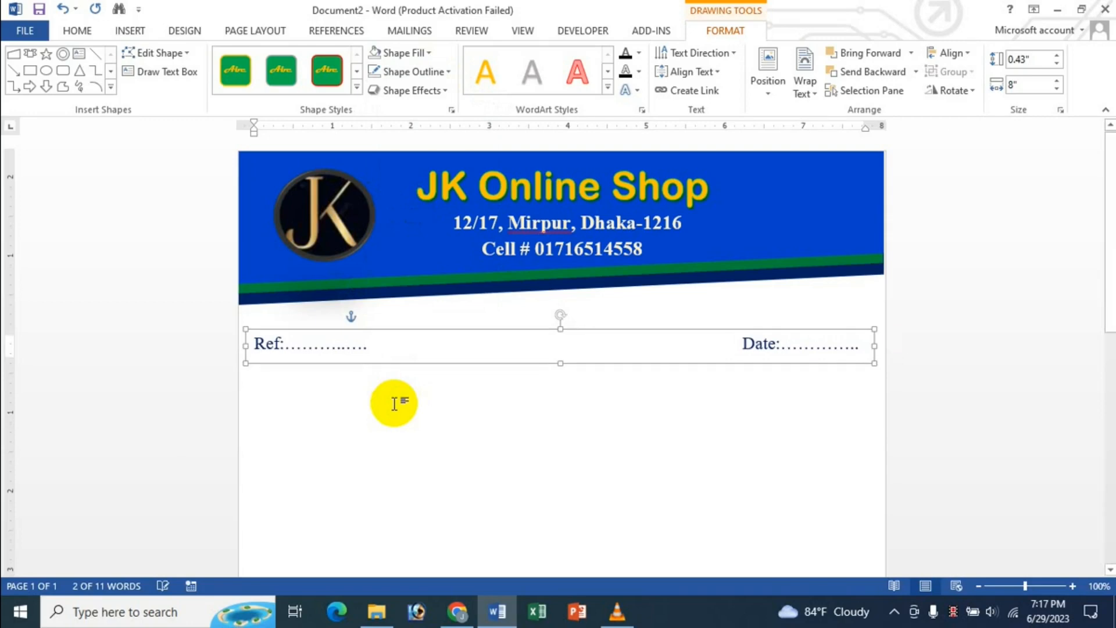
key("ctrl+Up")
key("ctrl+Down")
key("ctrl+Down")
left_click(482, 455)
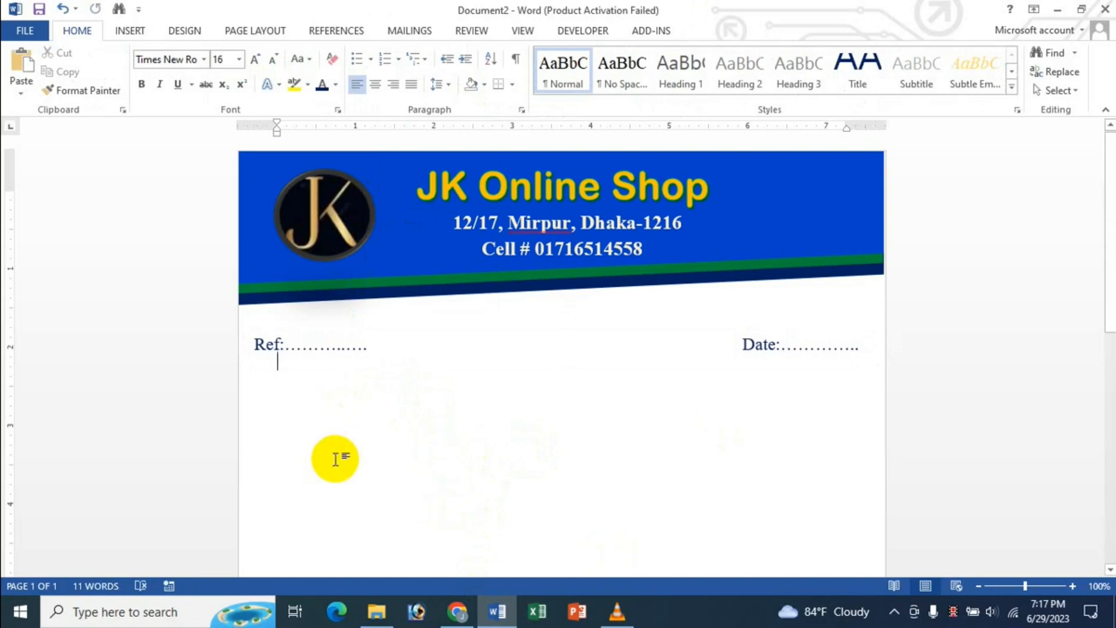
double_click(314, 429)
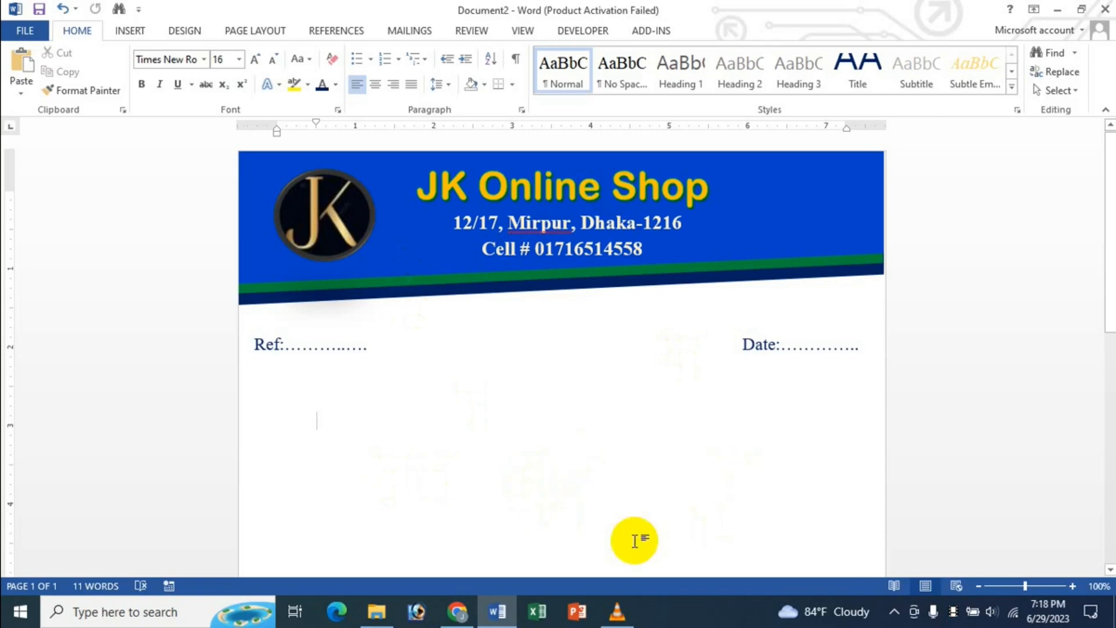
- Open the Custom Watermark dialog and choose Picture watermark
left_click(195, 35)
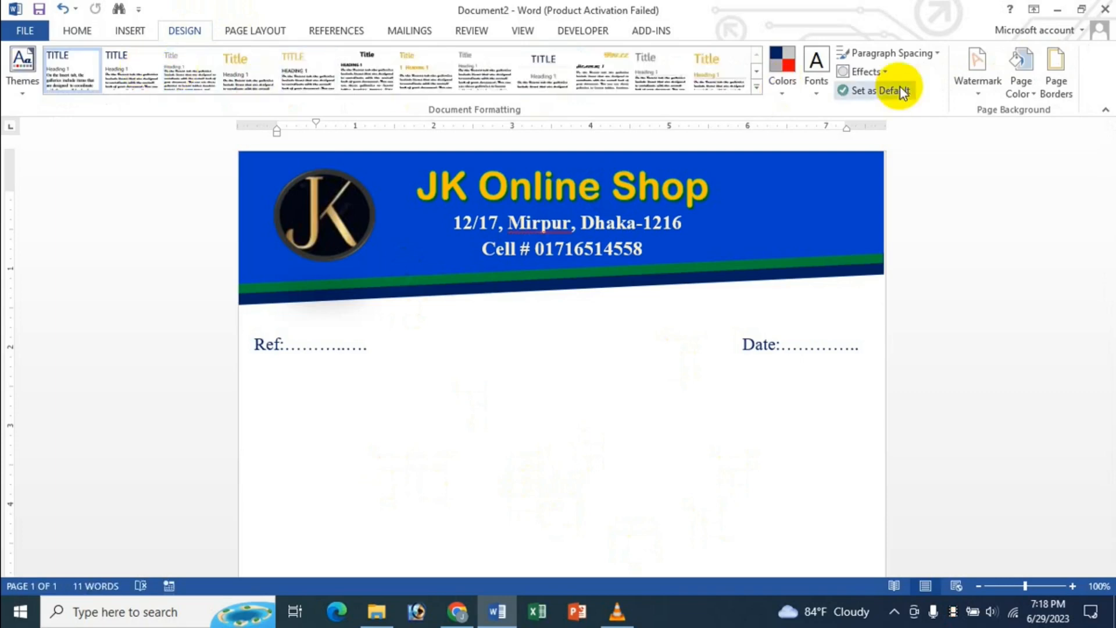
left_click(979, 97)
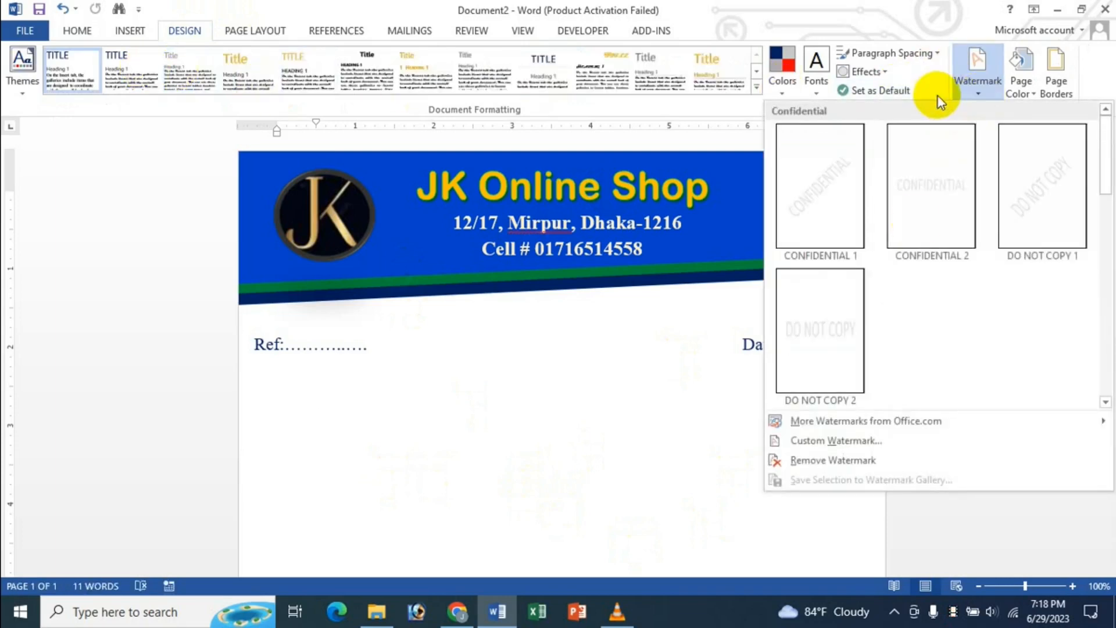
left_click(842, 442)
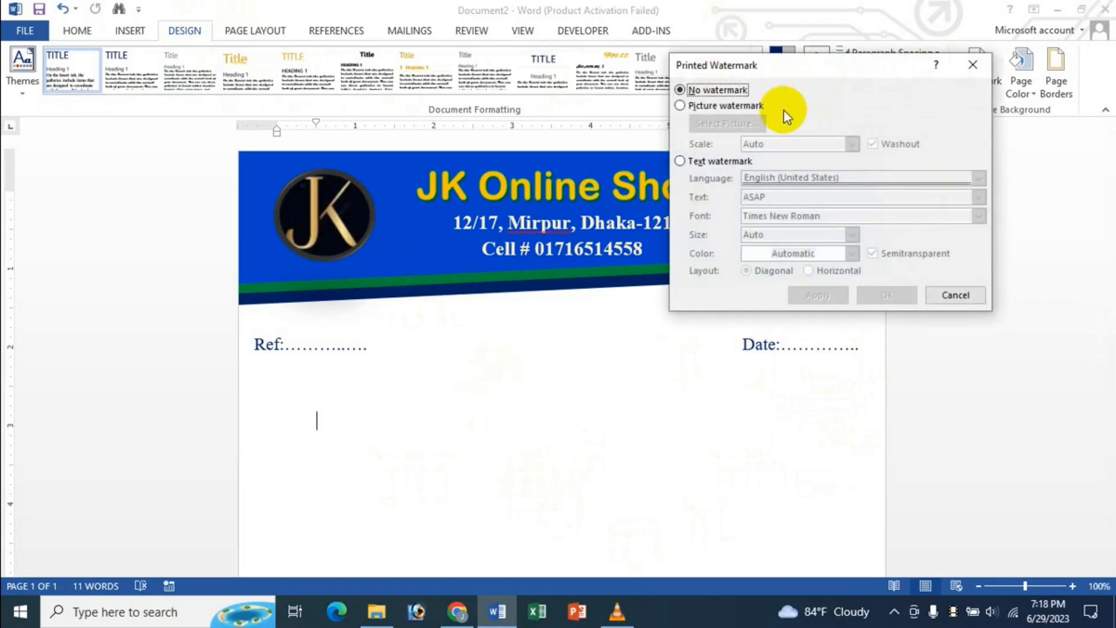
left_click(711, 162)
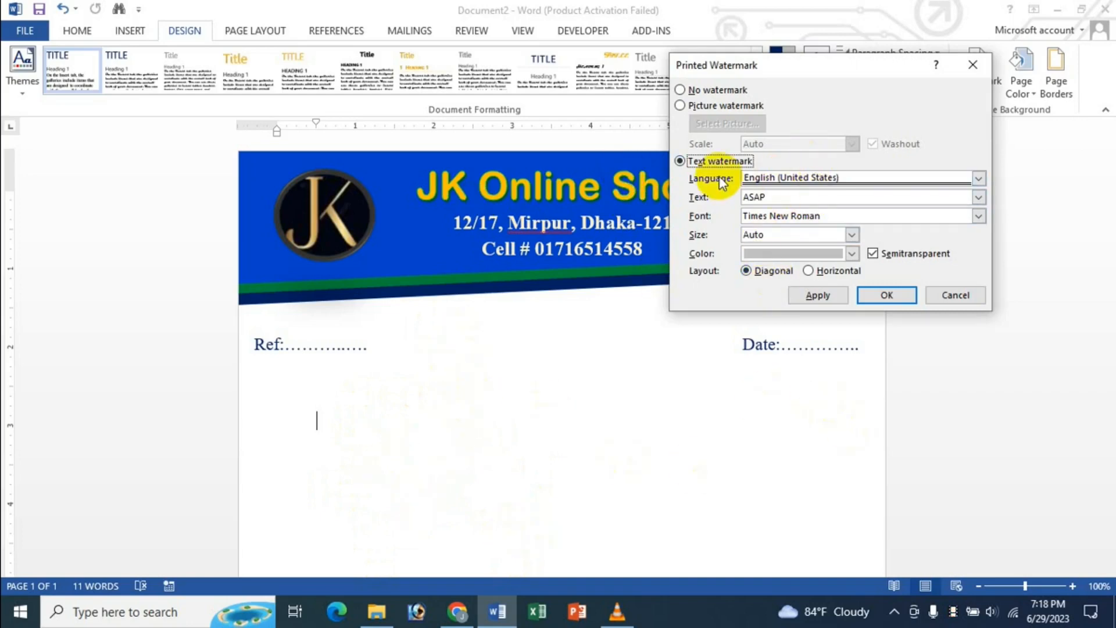
left_click(713, 107)
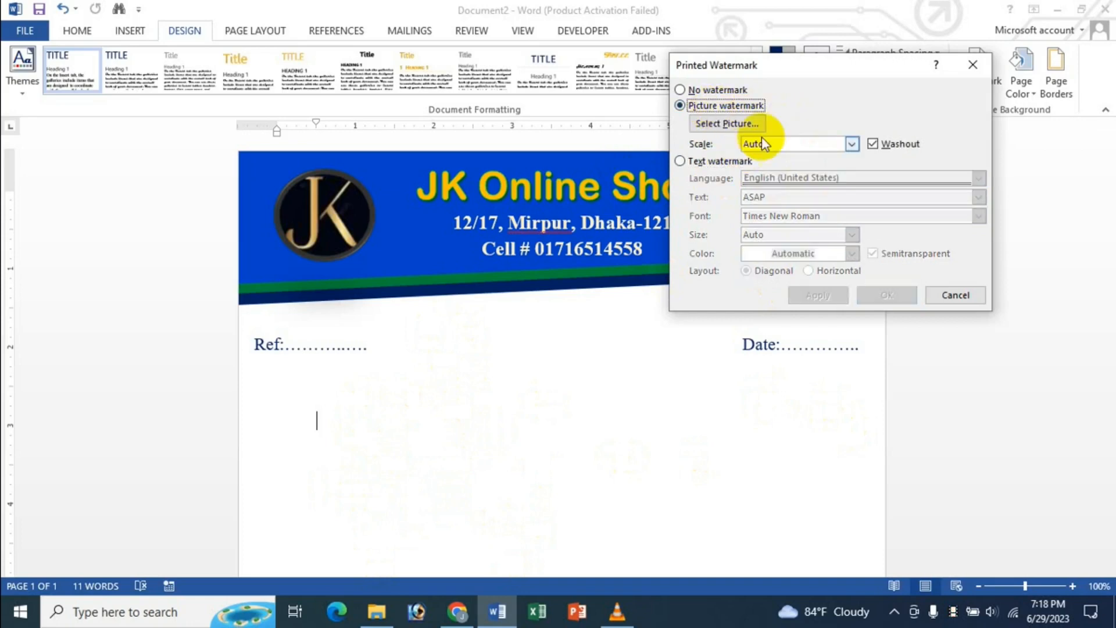
- Use jk.jpg as the watermark with Auto scale and Washout, and apply it
left_click(721, 124)
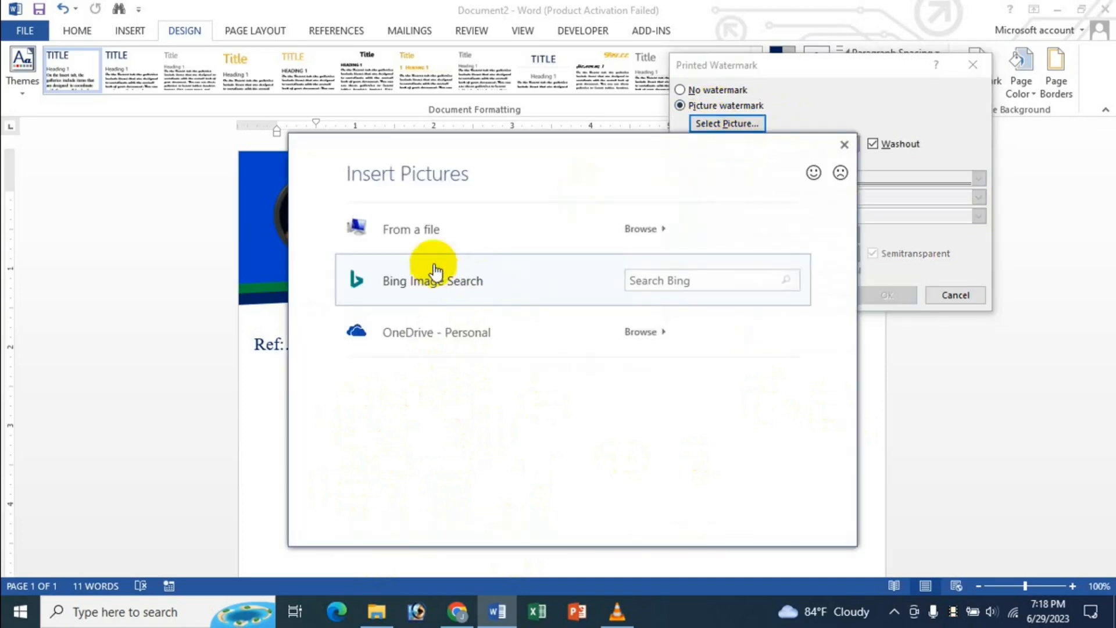
left_click(420, 230)
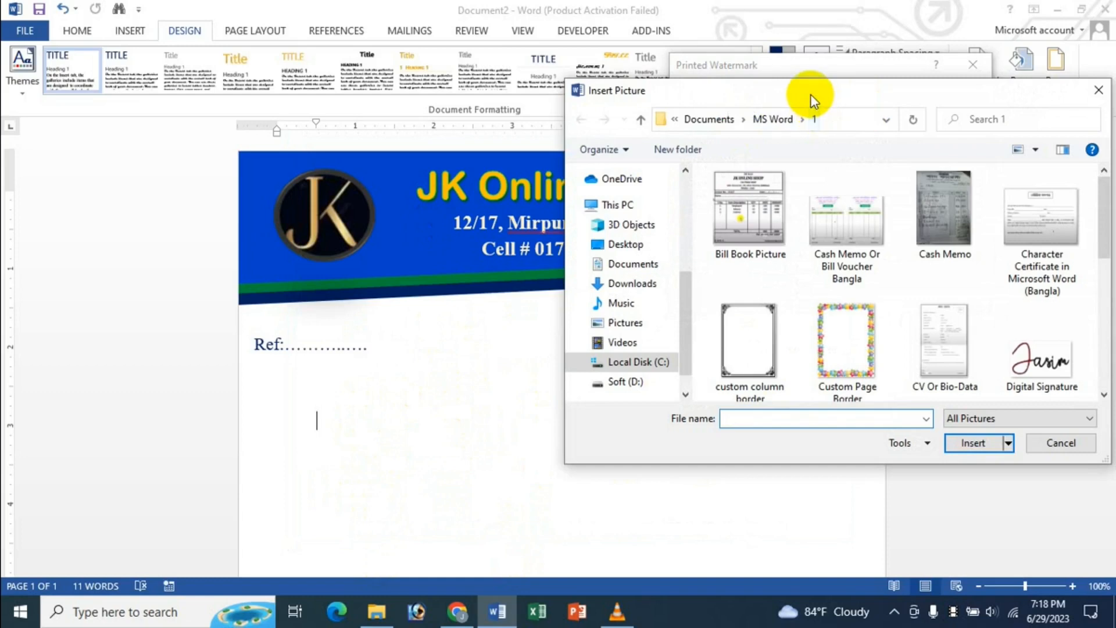
left_click_drag(814, 93, 520, 90)
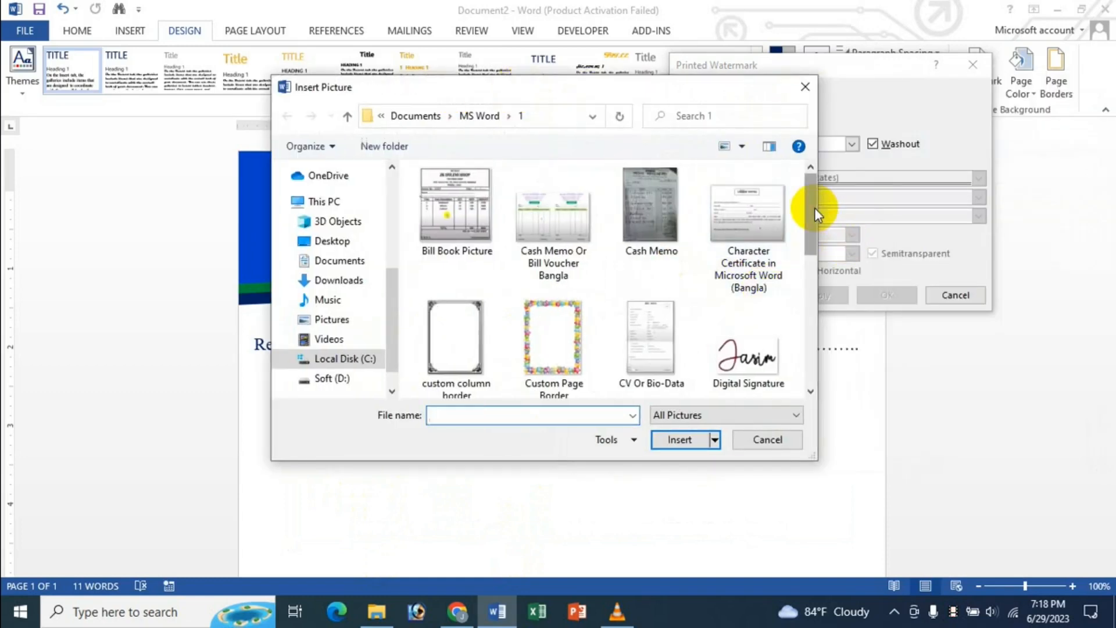
left_click_drag(814, 208, 807, 304)
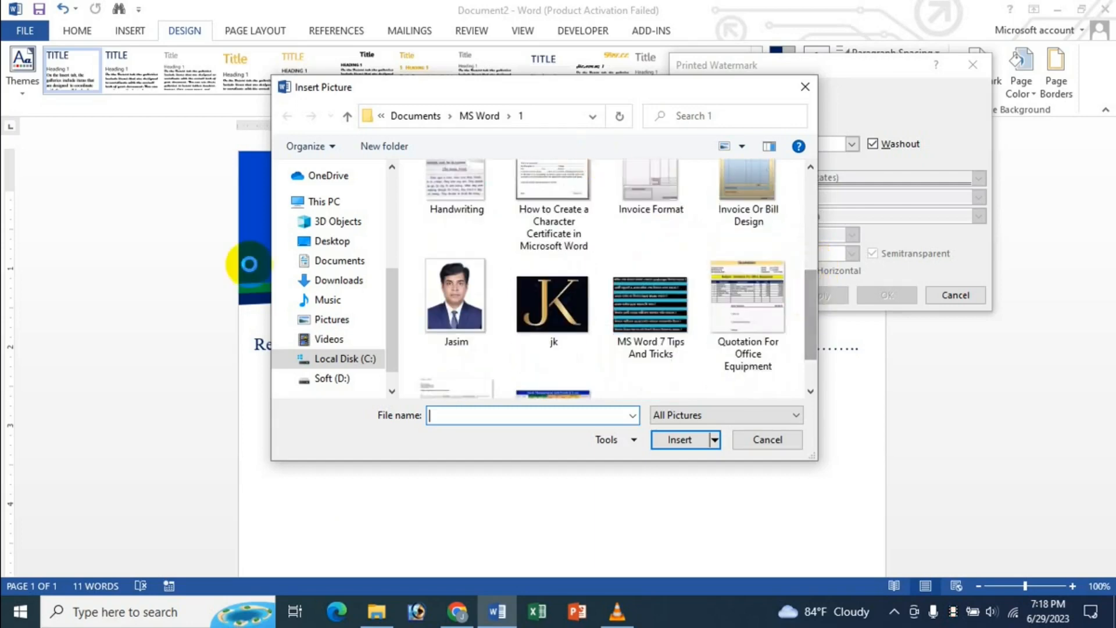
left_click(553, 323)
left_click(679, 439)
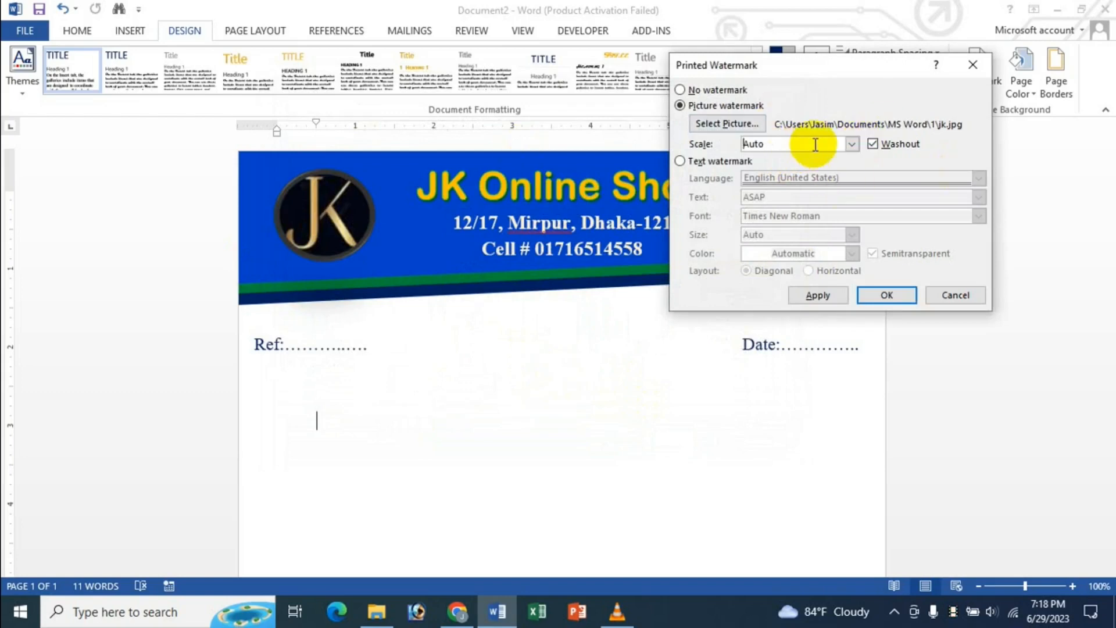
left_click(852, 146)
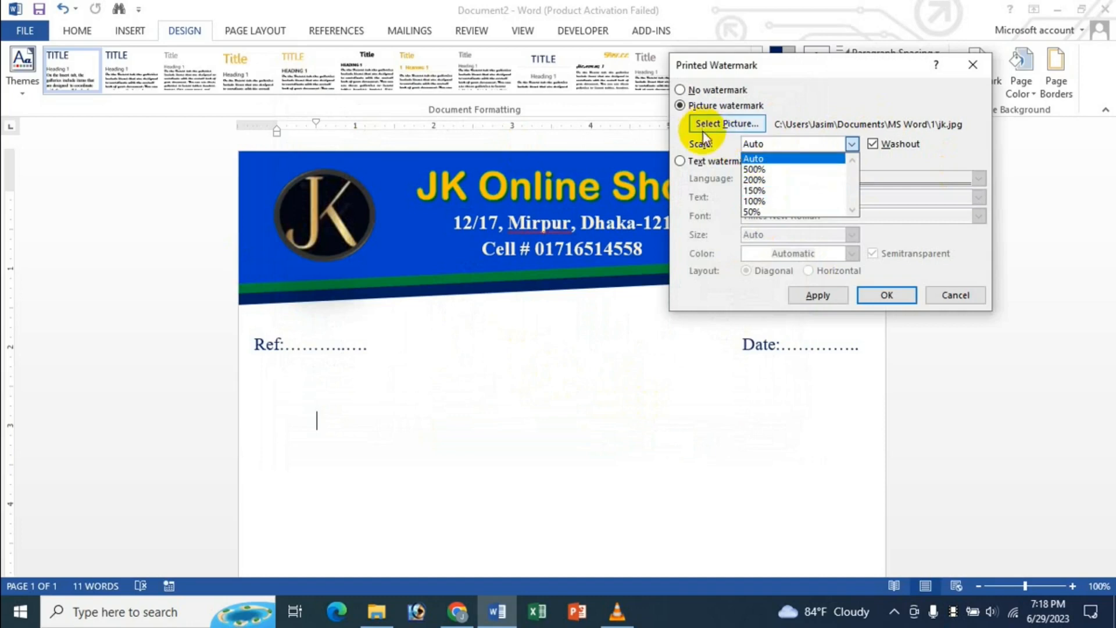
left_click(719, 148)
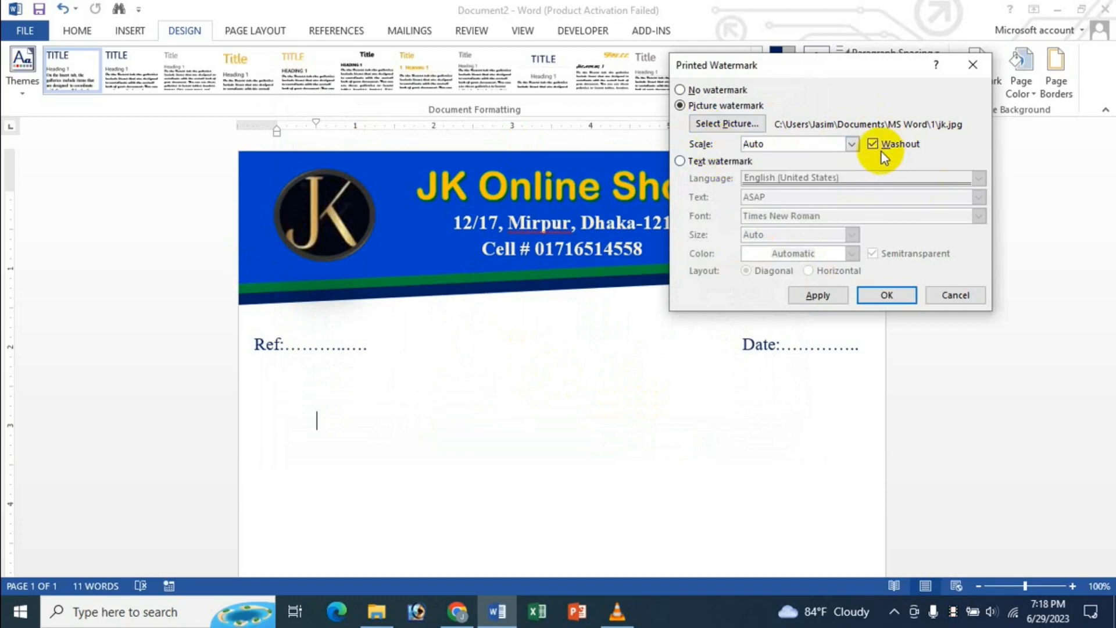
left_click(826, 297)
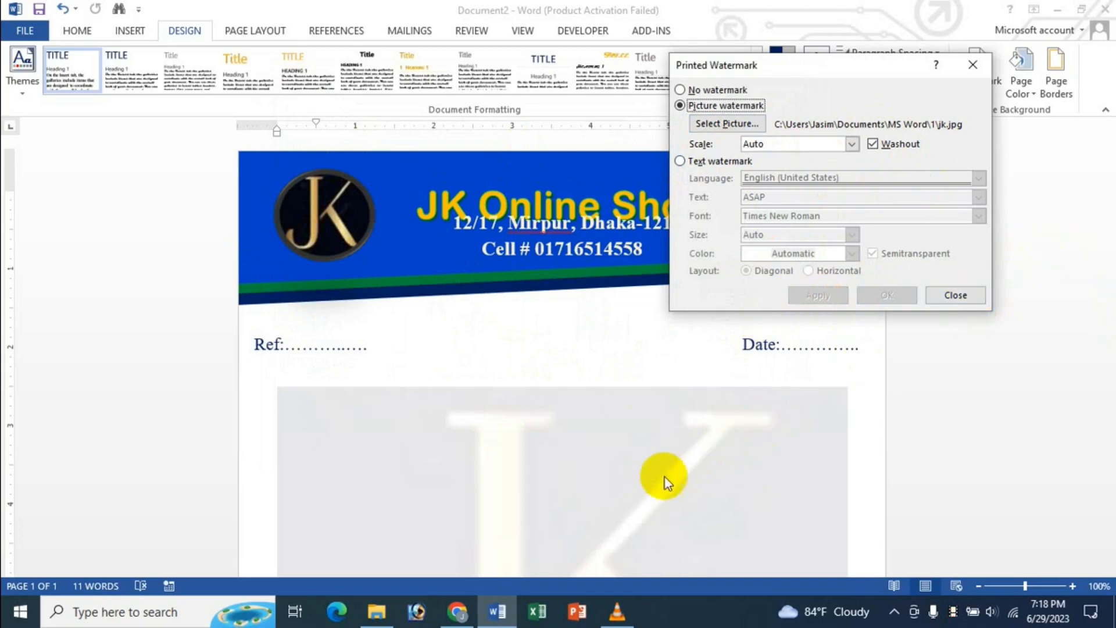
left_click(955, 295)
scroll(817, 386, "down", 5)
scroll(692, 419, "up", 4)
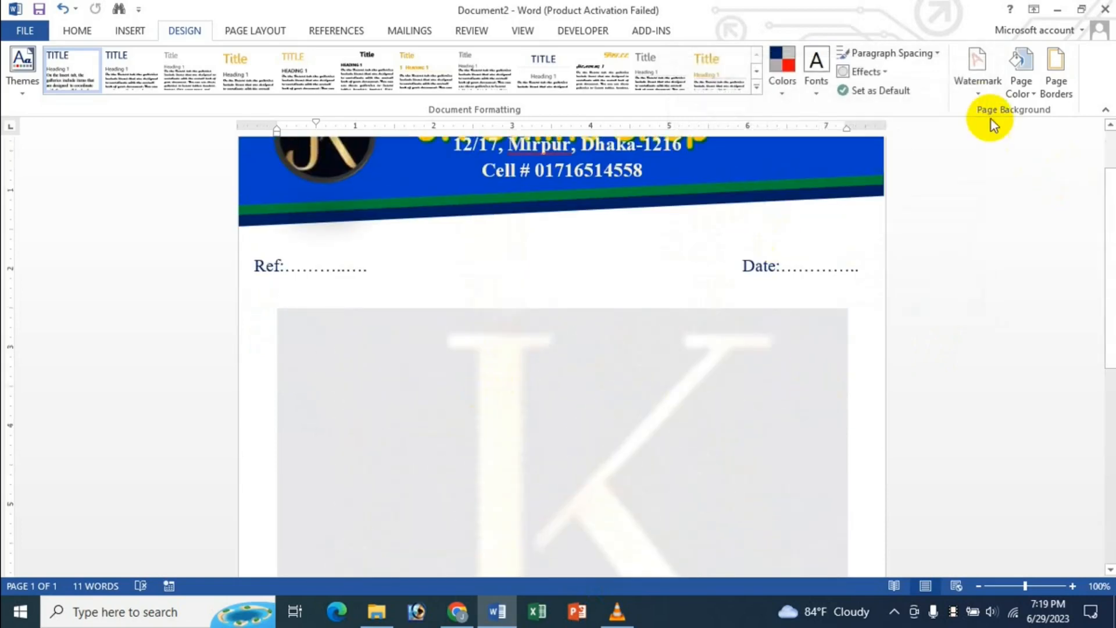
left_click(977, 84)
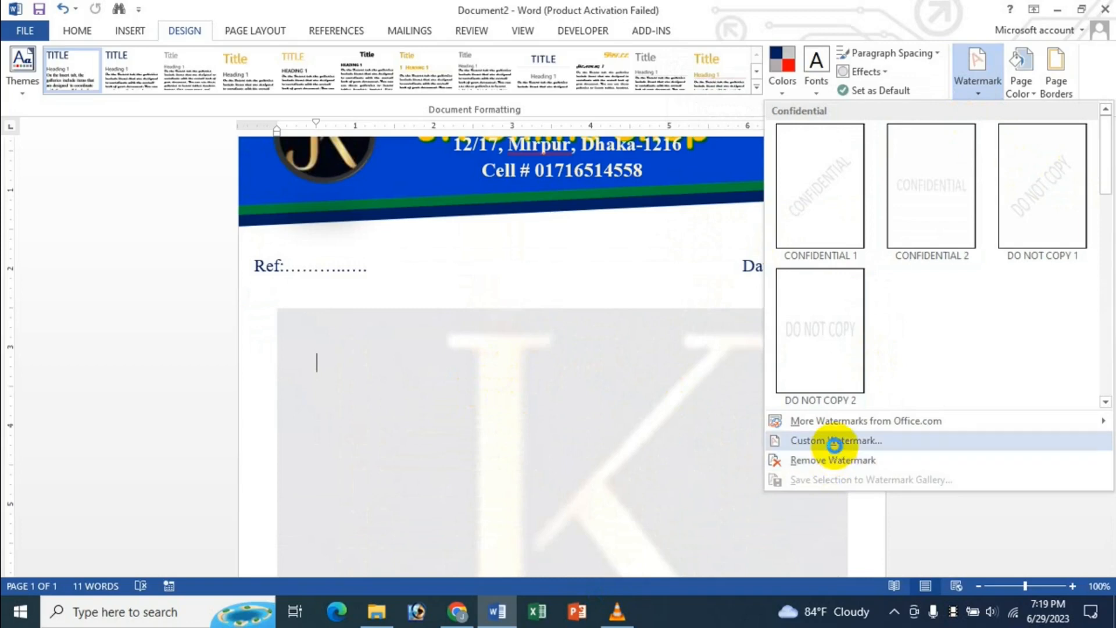
left_click(805, 440)
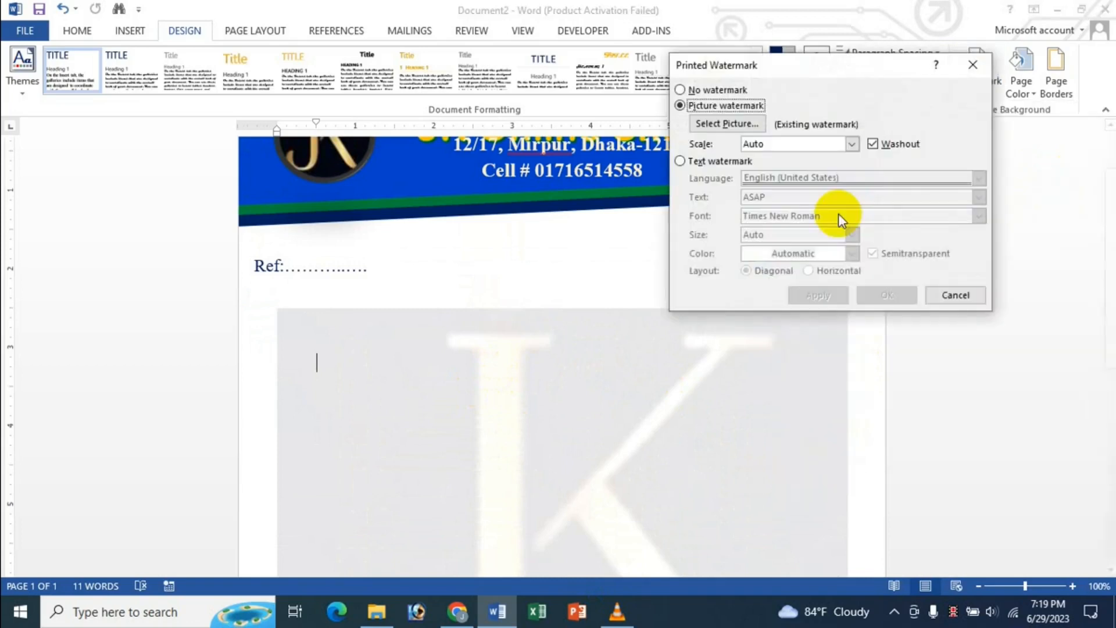
left_click(873, 145)
left_click(826, 295)
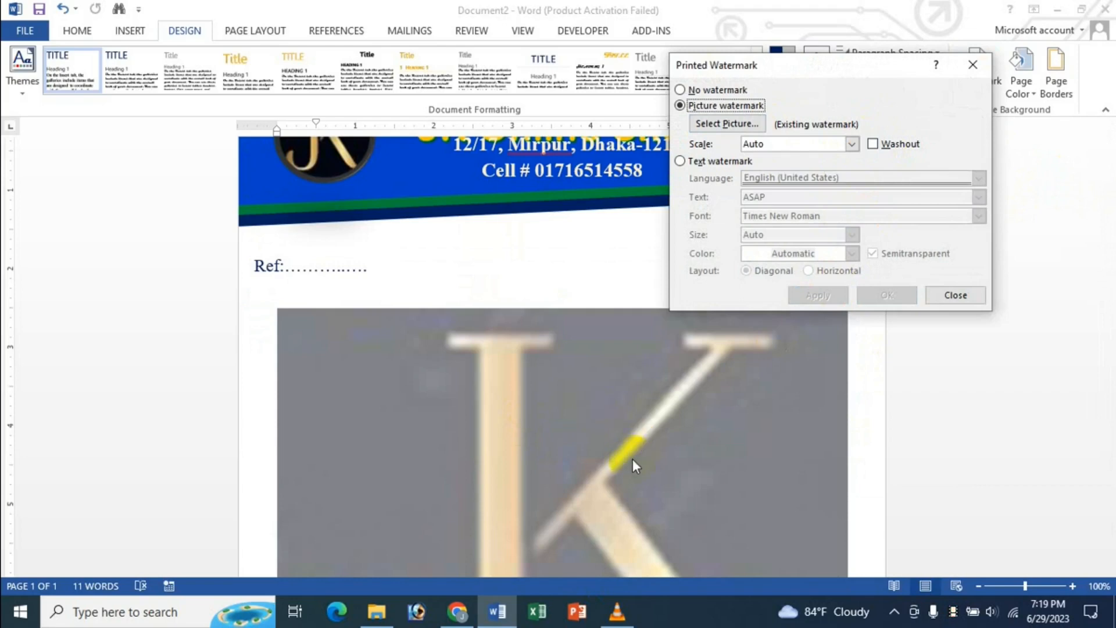
left_click(895, 146)
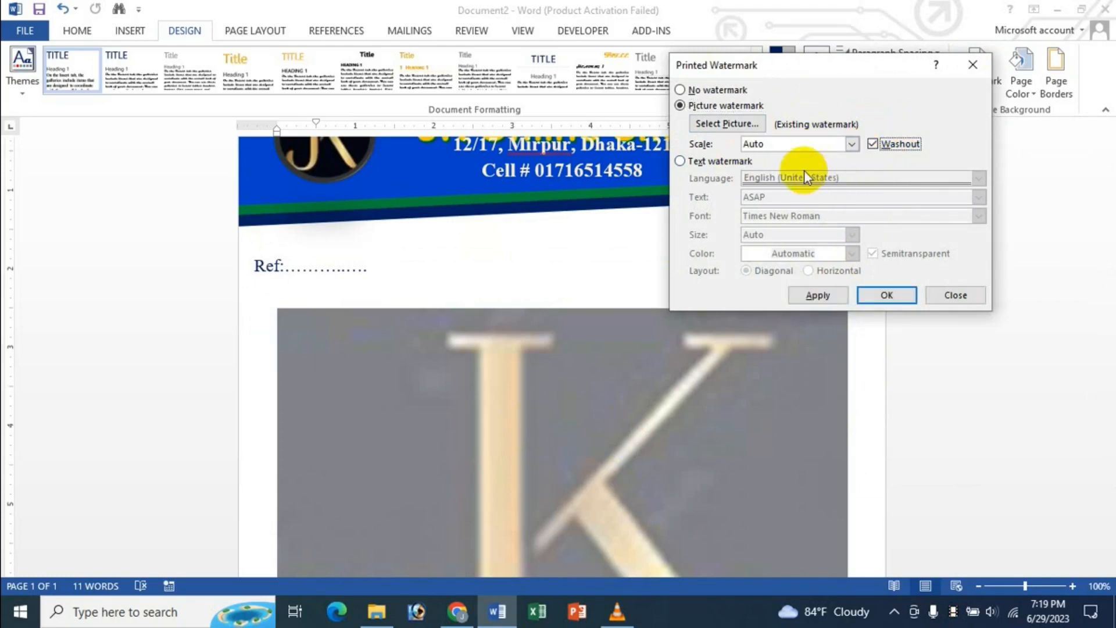
left_click(850, 144)
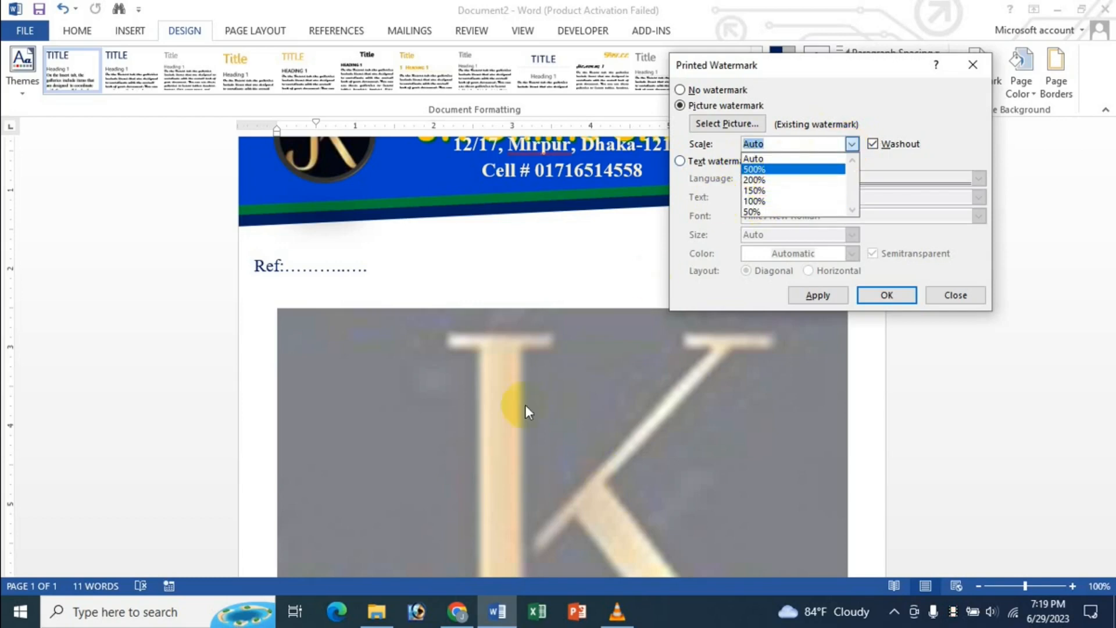
left_click(724, 146)
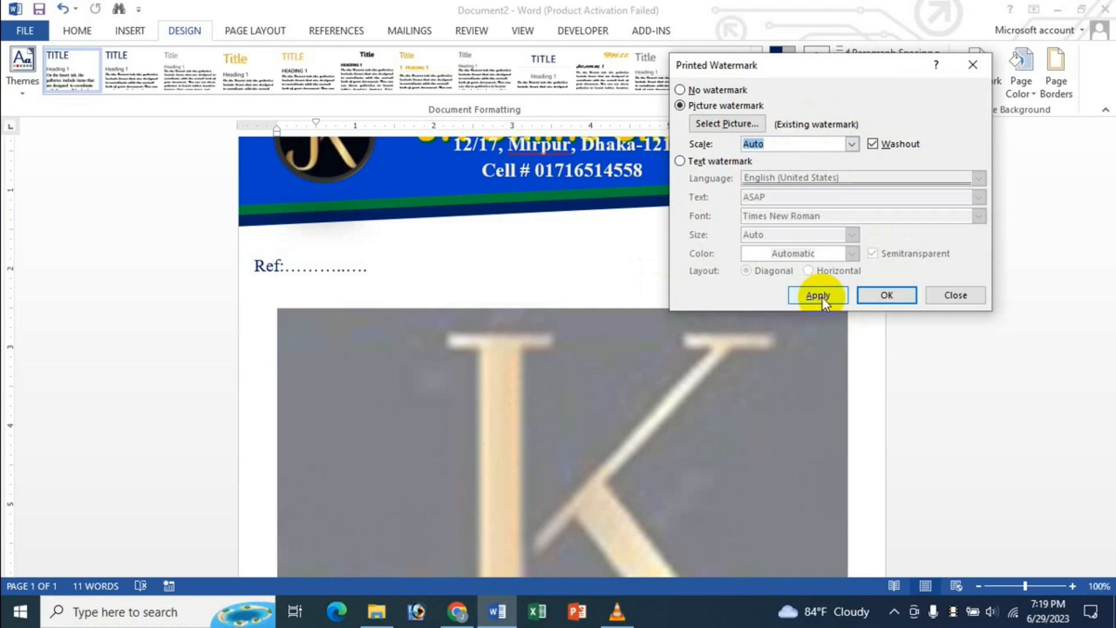
left_click(886, 295)
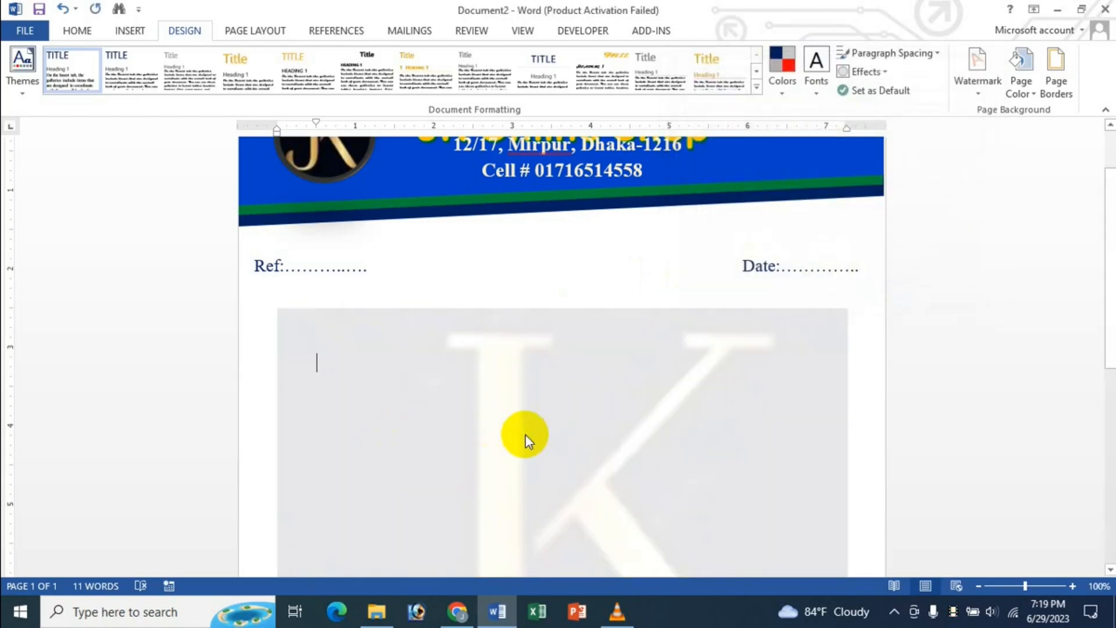
- Draw a rectangle across the bottom of the page
scroll(653, 409, "down", 8)
scroll(653, 409, "up", 8)
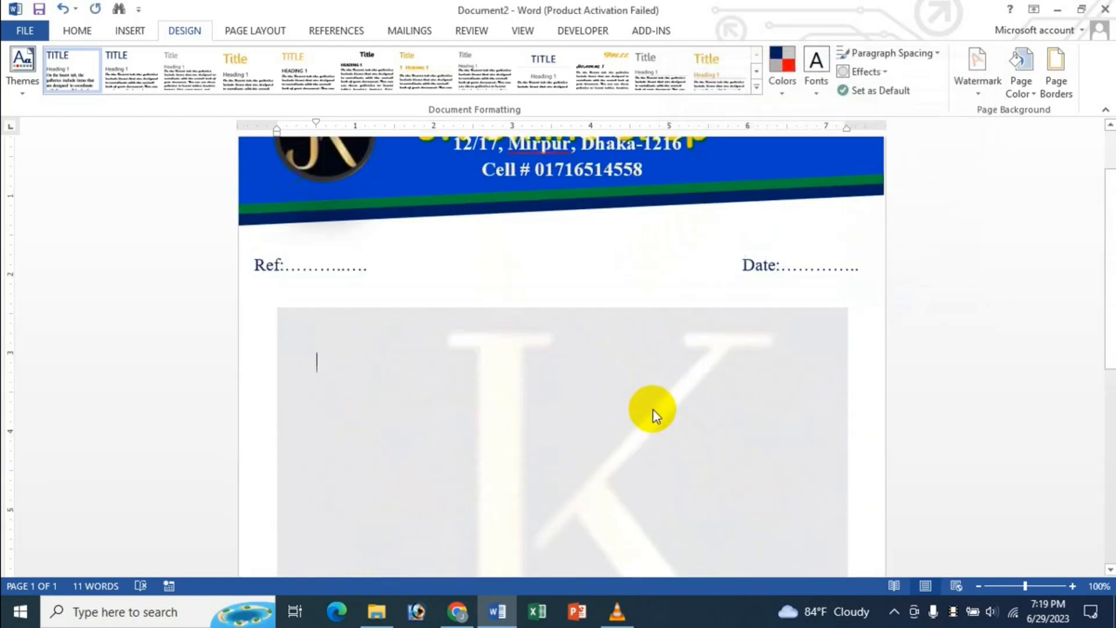
scroll(652, 415, "up", 2)
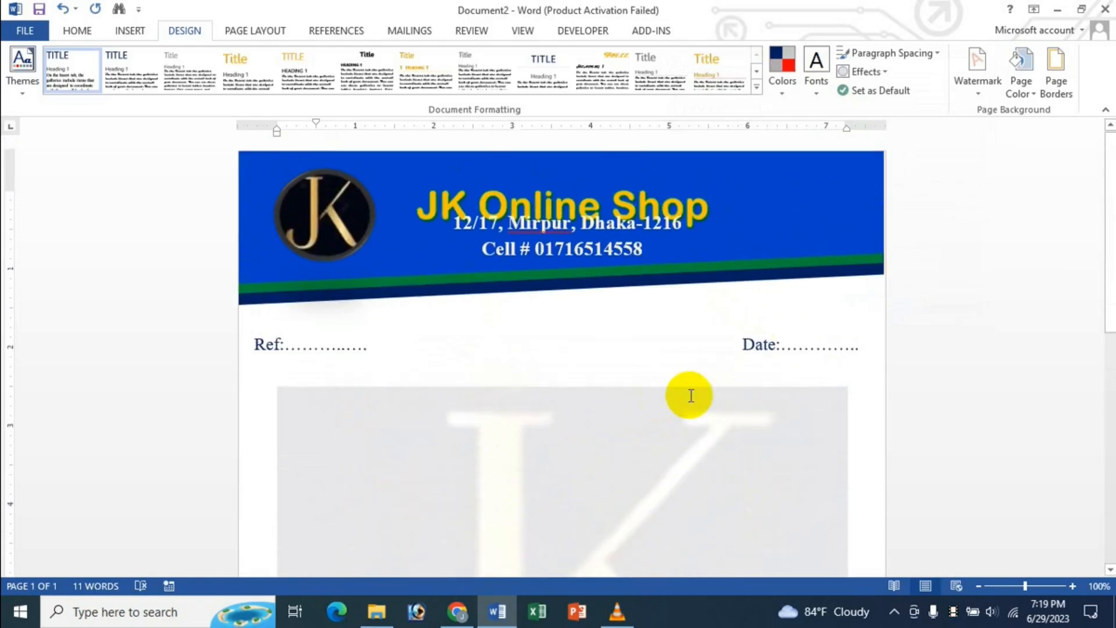
scroll(612, 544, "down", 10)
scroll(613, 543, "up", 2)
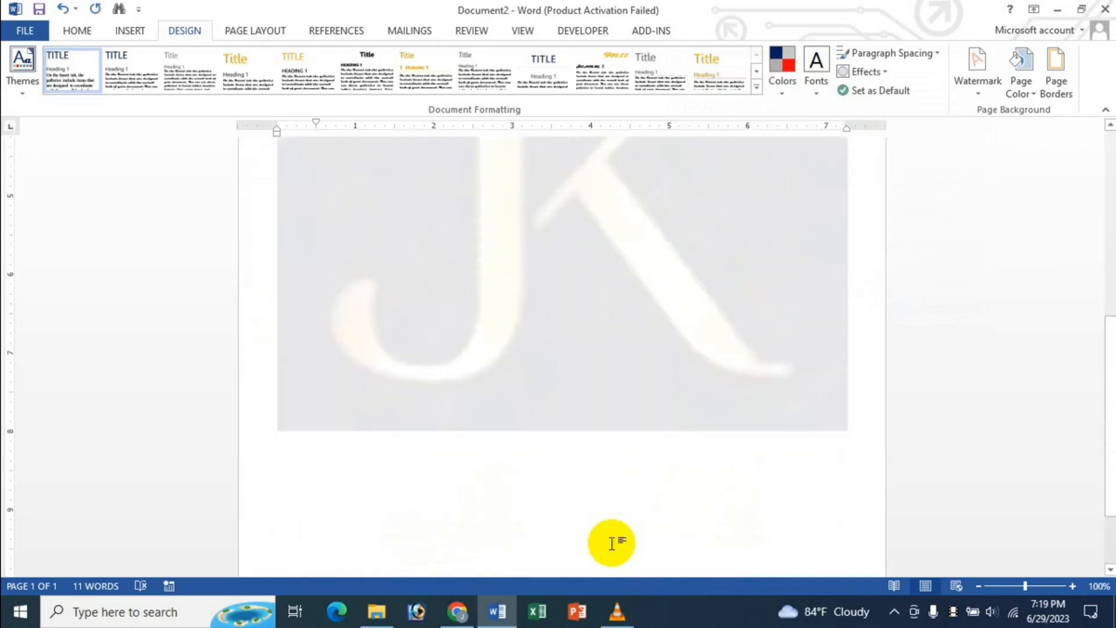
scroll(612, 544, "down", 3)
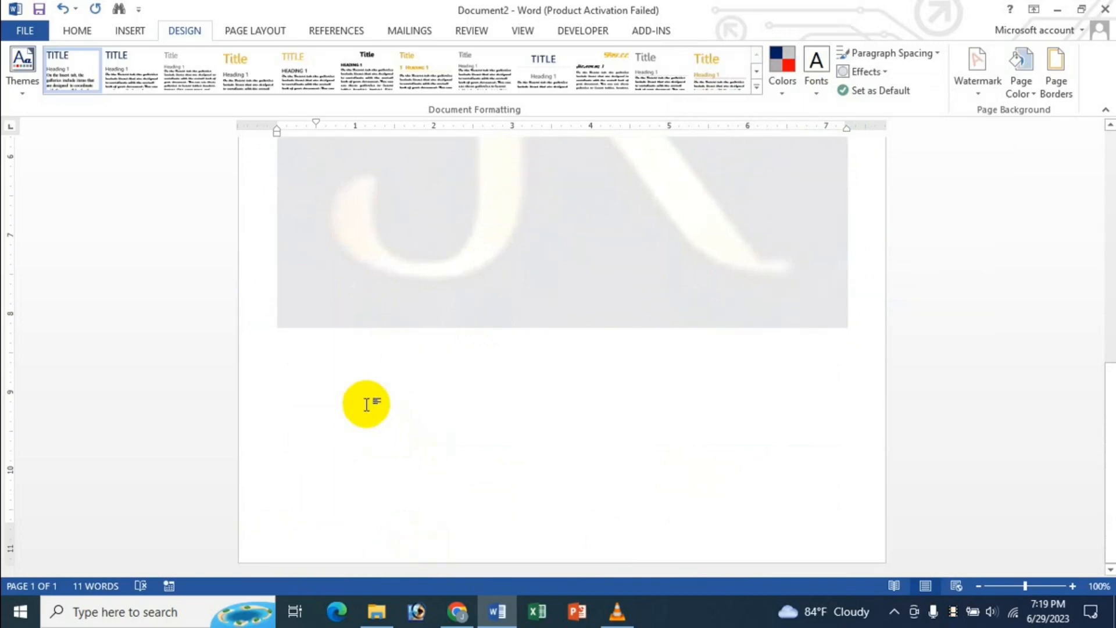
left_click(134, 32)
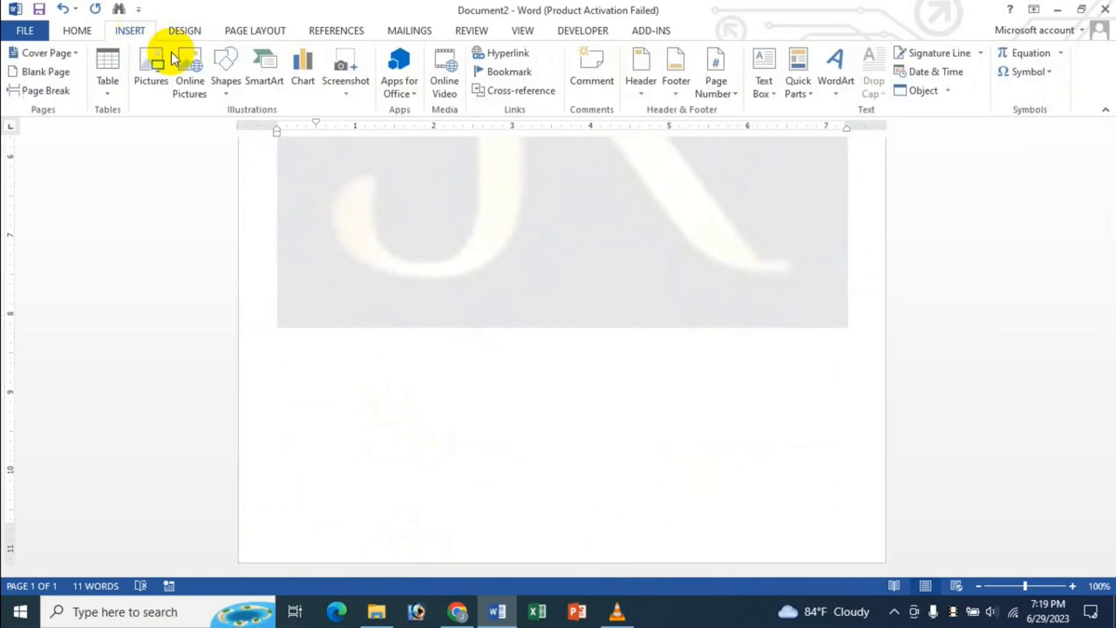
left_click(225, 90)
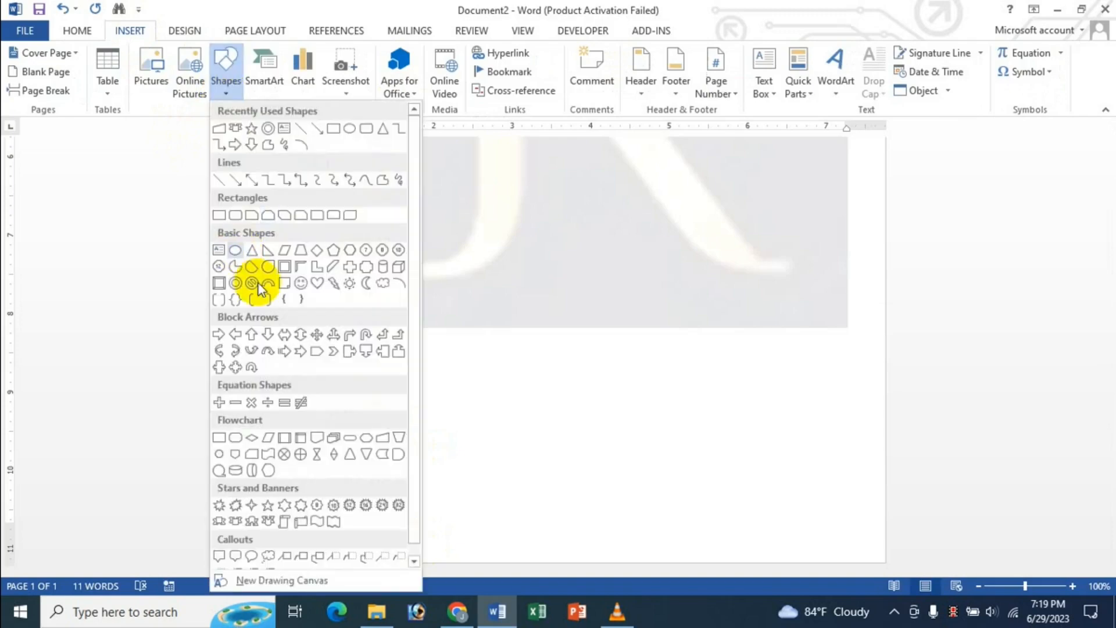
left_click(219, 215)
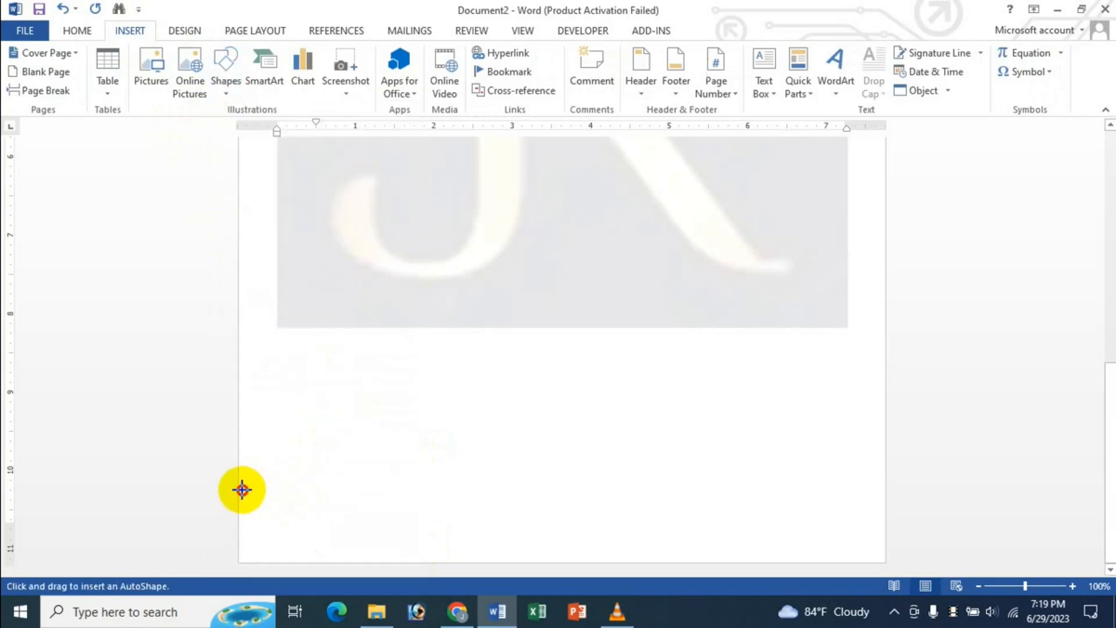
left_click_drag(242, 490, 882, 560)
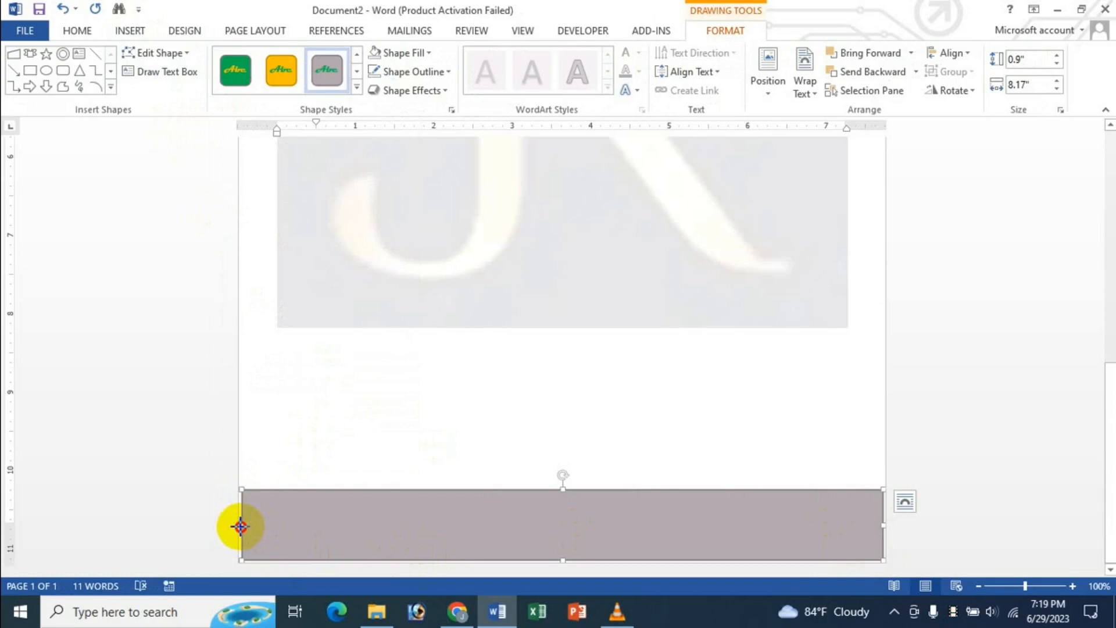
- Widen the rectangle to 8.2", remove its outline, and centre it horizontally
left_click_drag(240, 526, 239, 526)
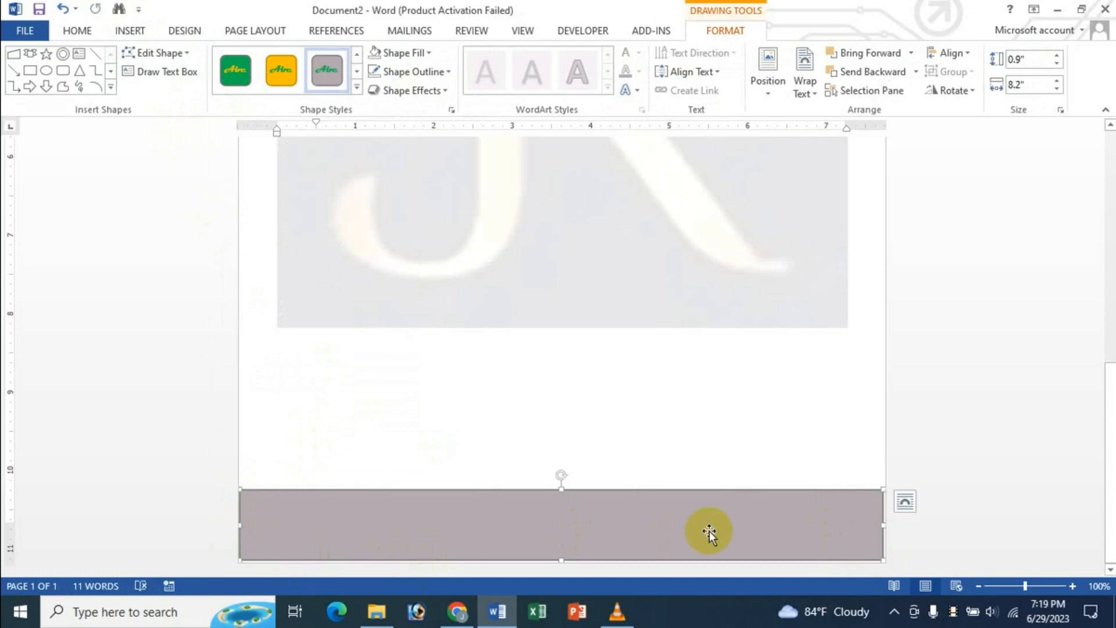
key("Right")
left_click(440, 71)
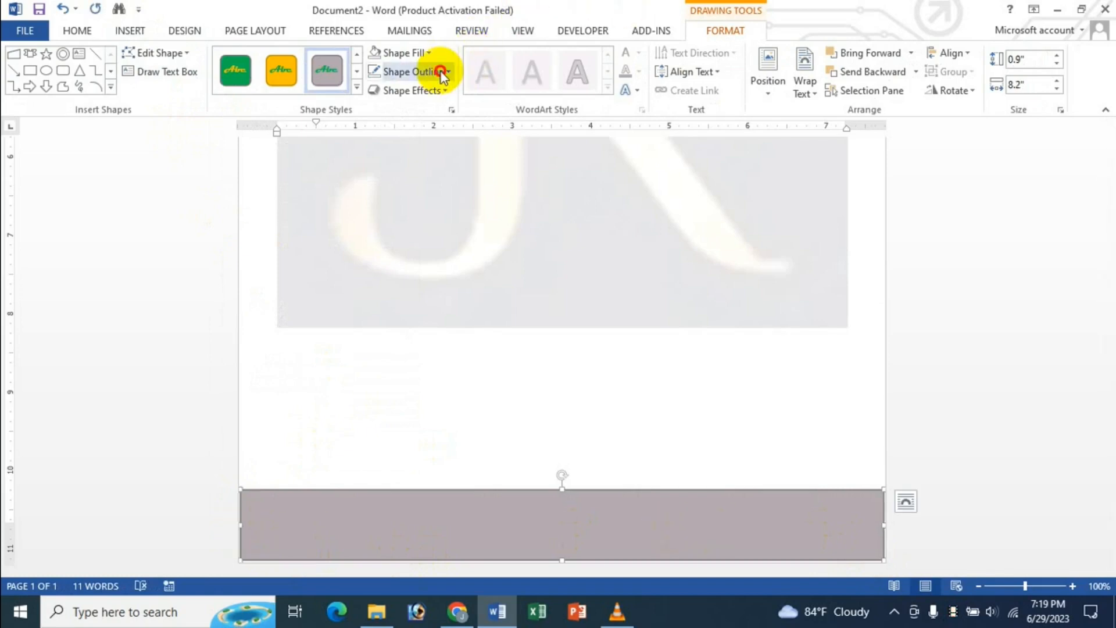
left_click(412, 216)
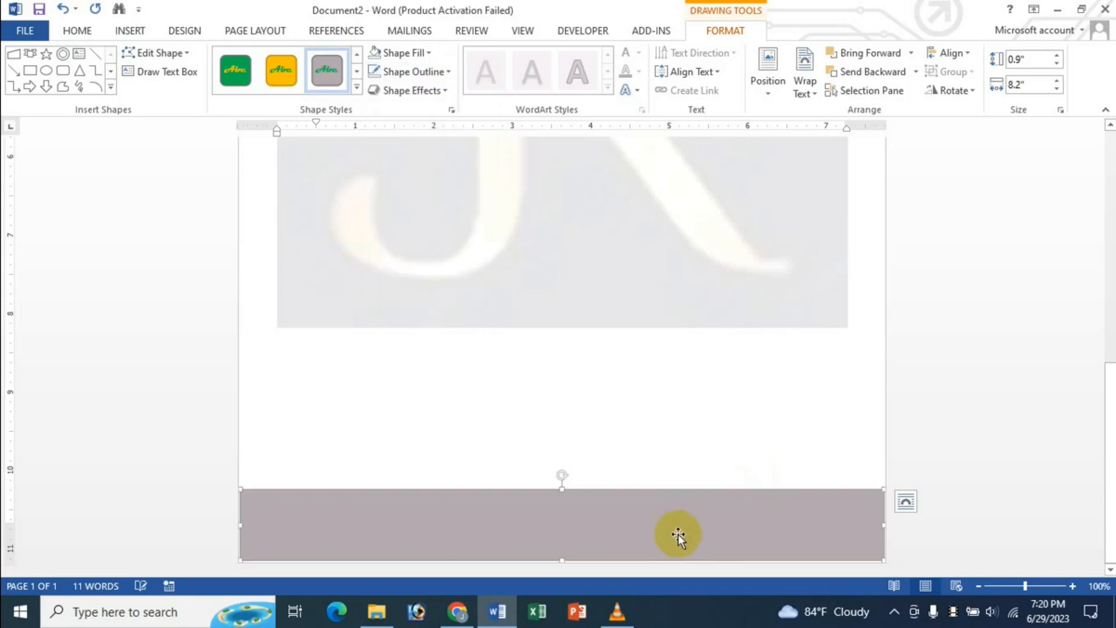
left_click(953, 54)
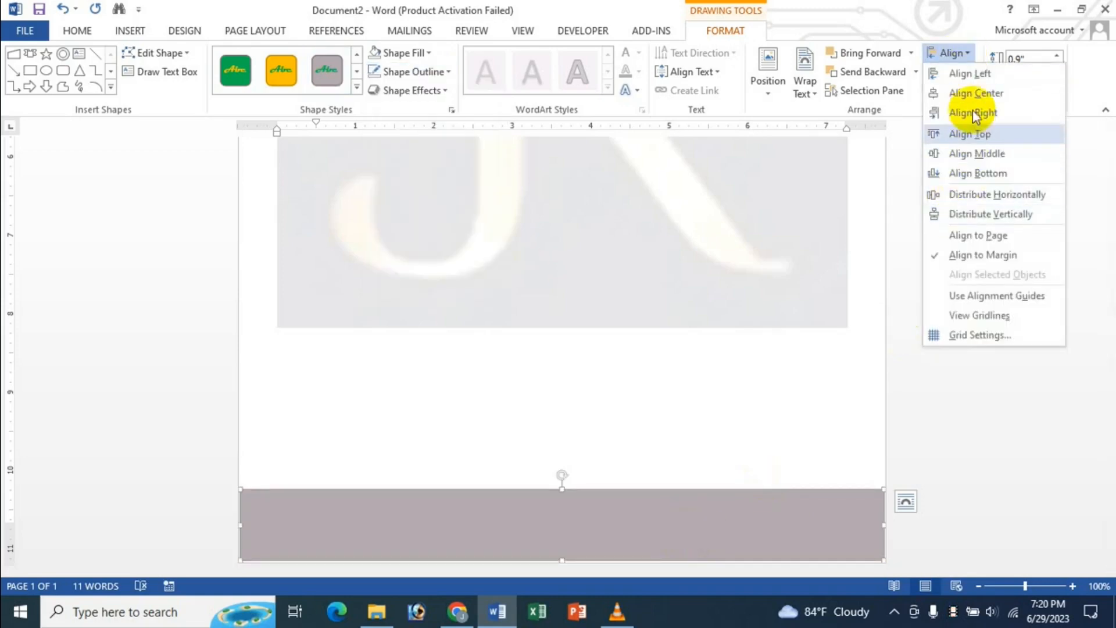
left_click(989, 101)
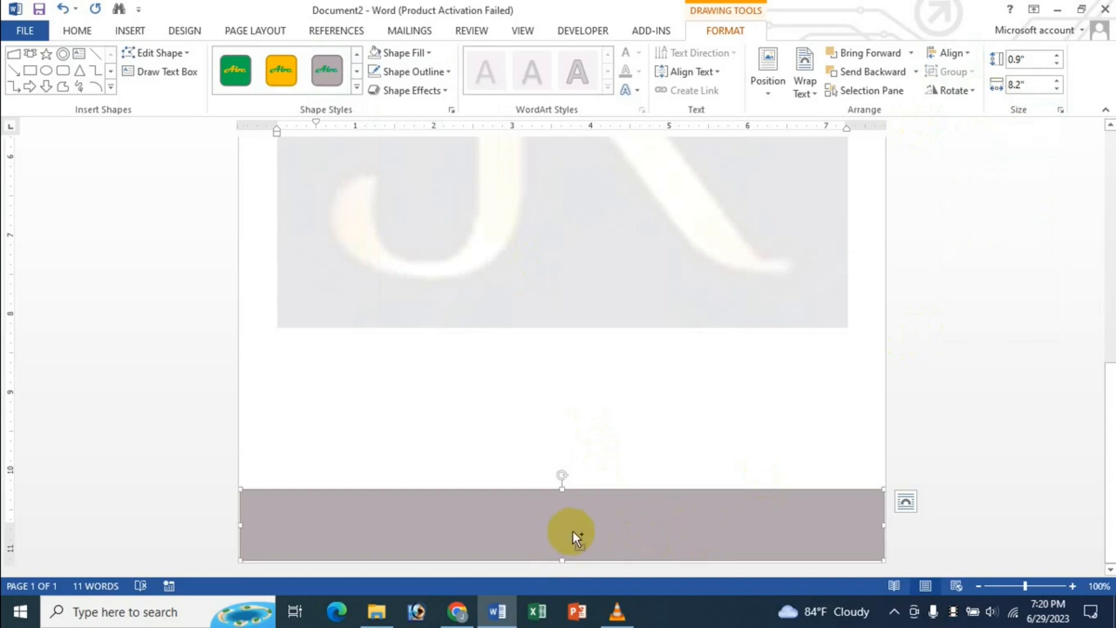
- Duplicate the footer bar above the original, filling the copy dark blue and the original light blue
key("ctrl+d")
left_click_drag(568, 528, 560, 471)
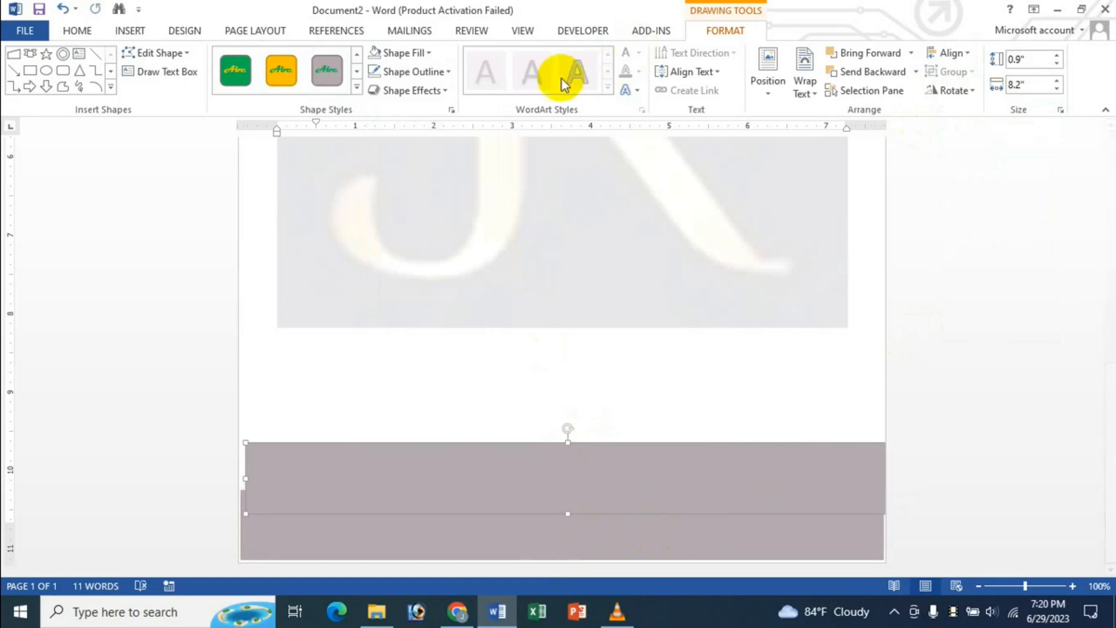
left_click(430, 54)
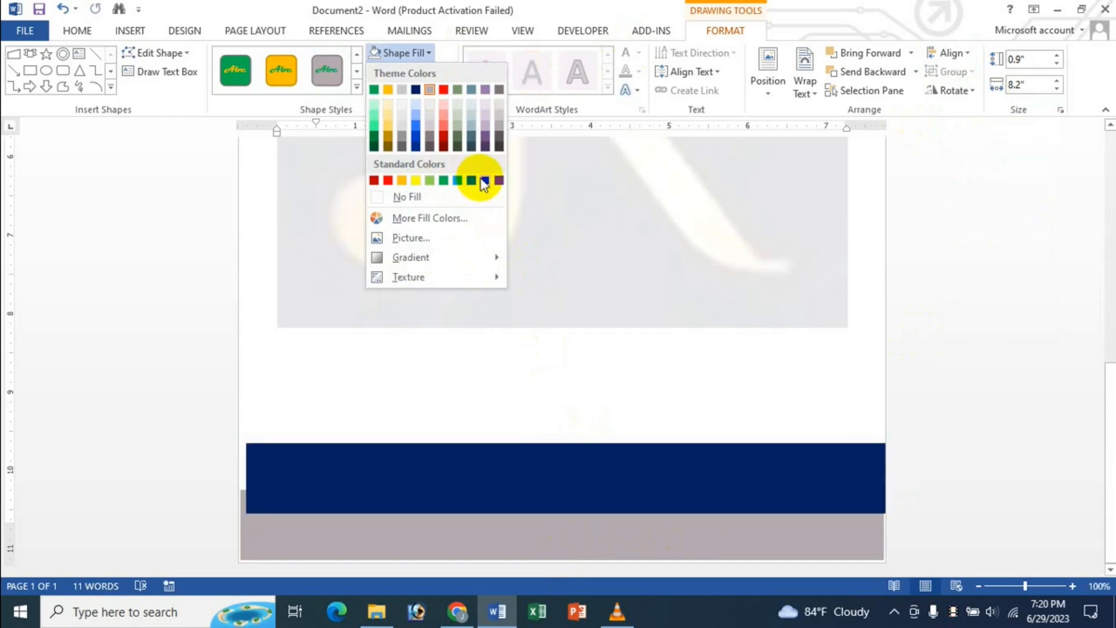
left_click(484, 181)
left_click(590, 531)
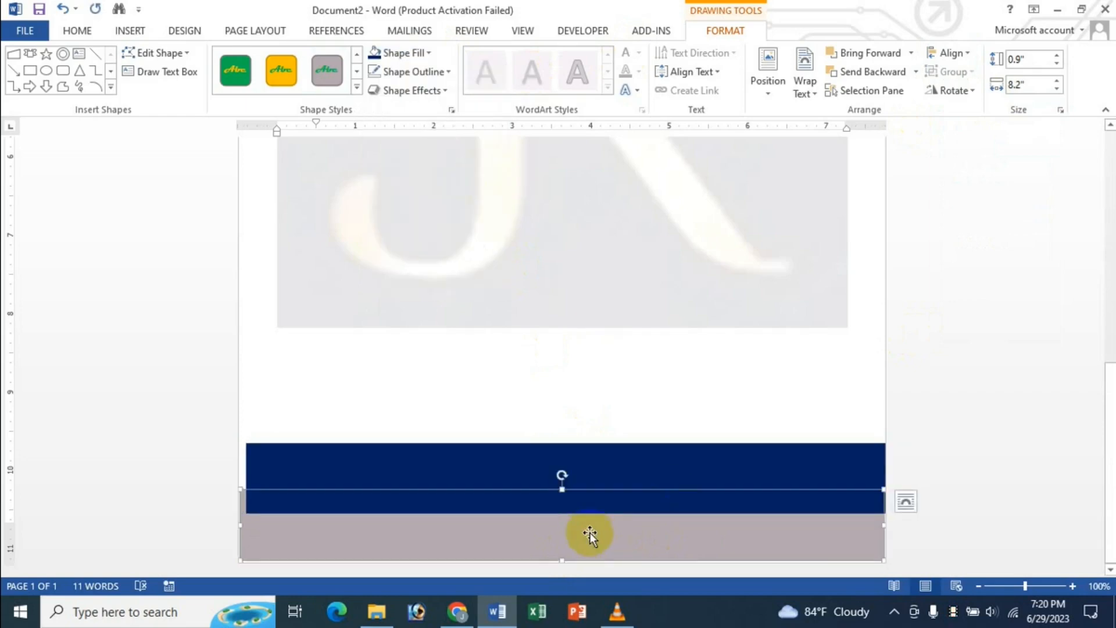
left_click(428, 53)
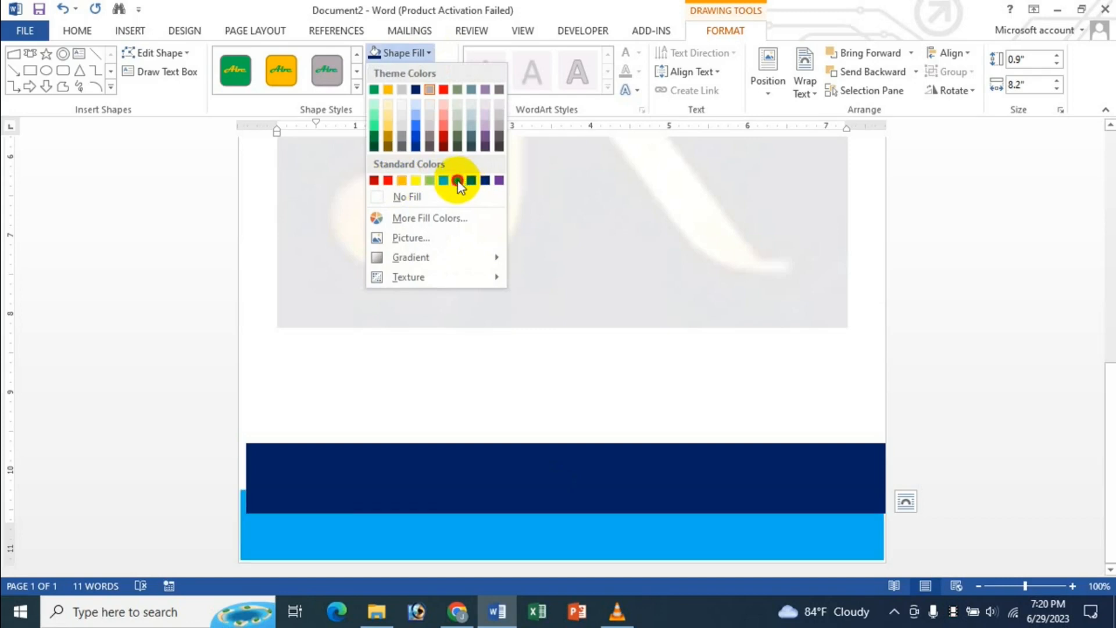
left_click(458, 181)
- Move the navy bar down and shorten both bars, leaving a 0.45" navy bar over a thin blue strip
left_click(470, 477)
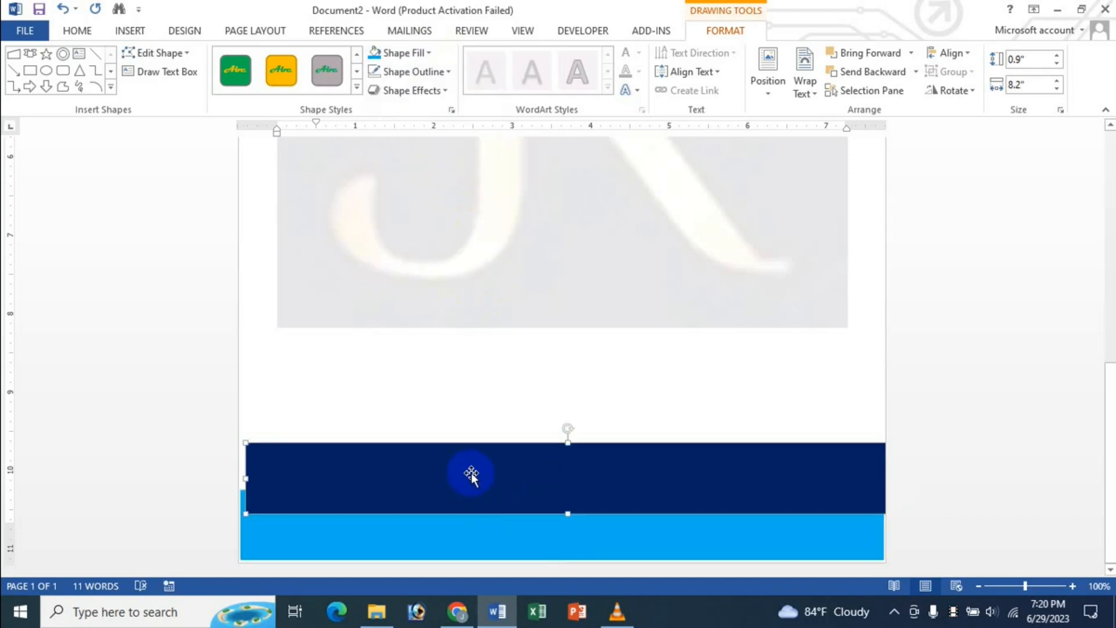
left_click_drag(470, 477, 466, 508)
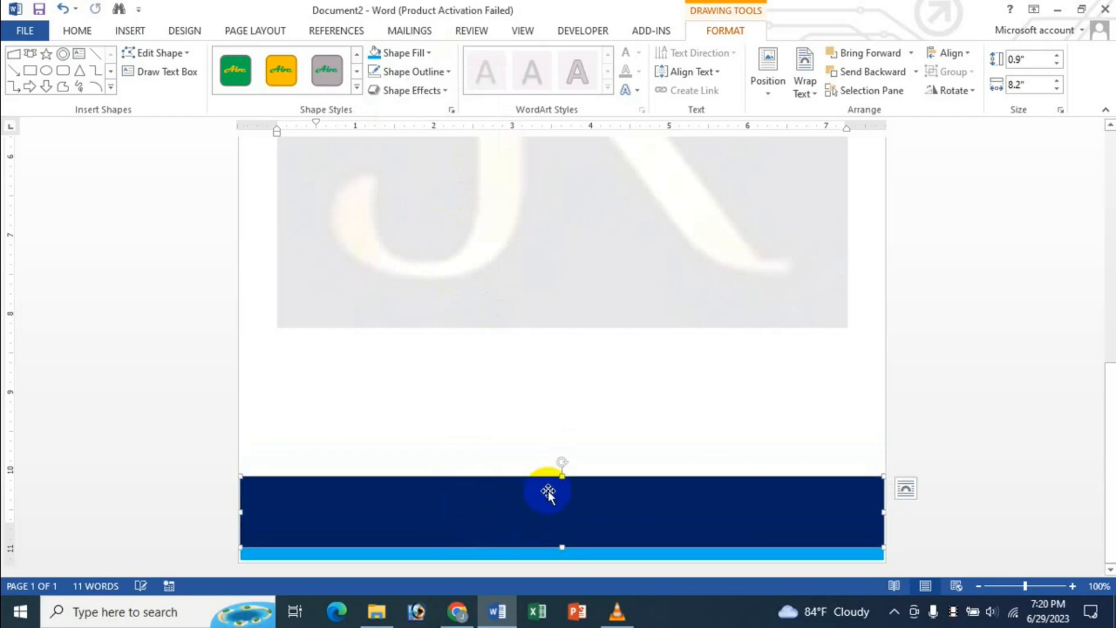
left_click_drag(561, 484, 561, 503)
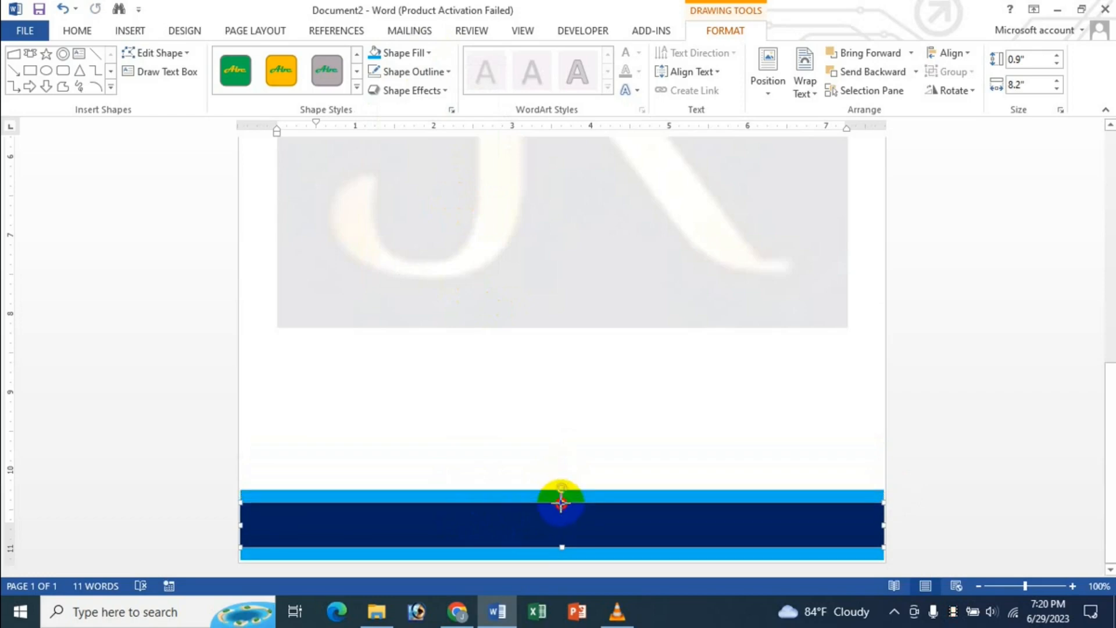
left_click(528, 493)
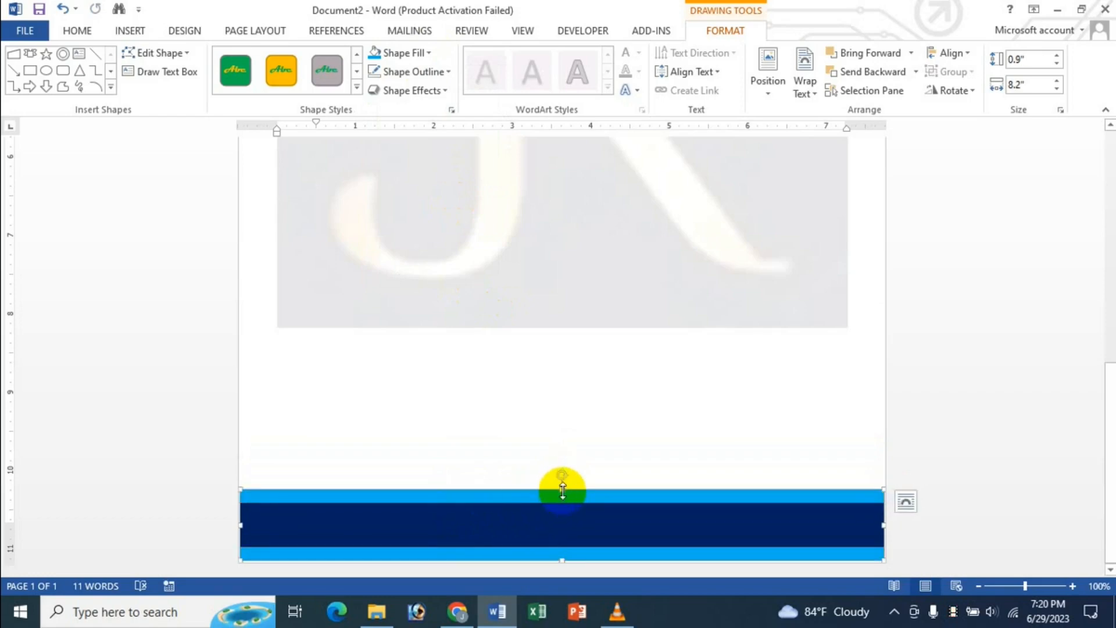
left_click_drag(560, 493, 561, 510)
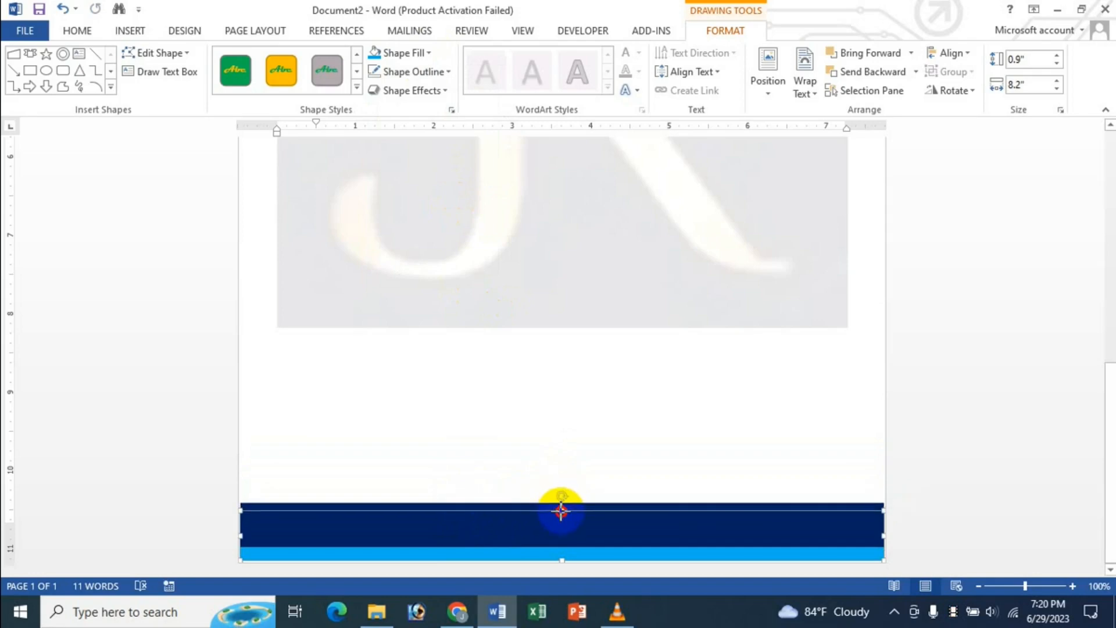
left_click(543, 518)
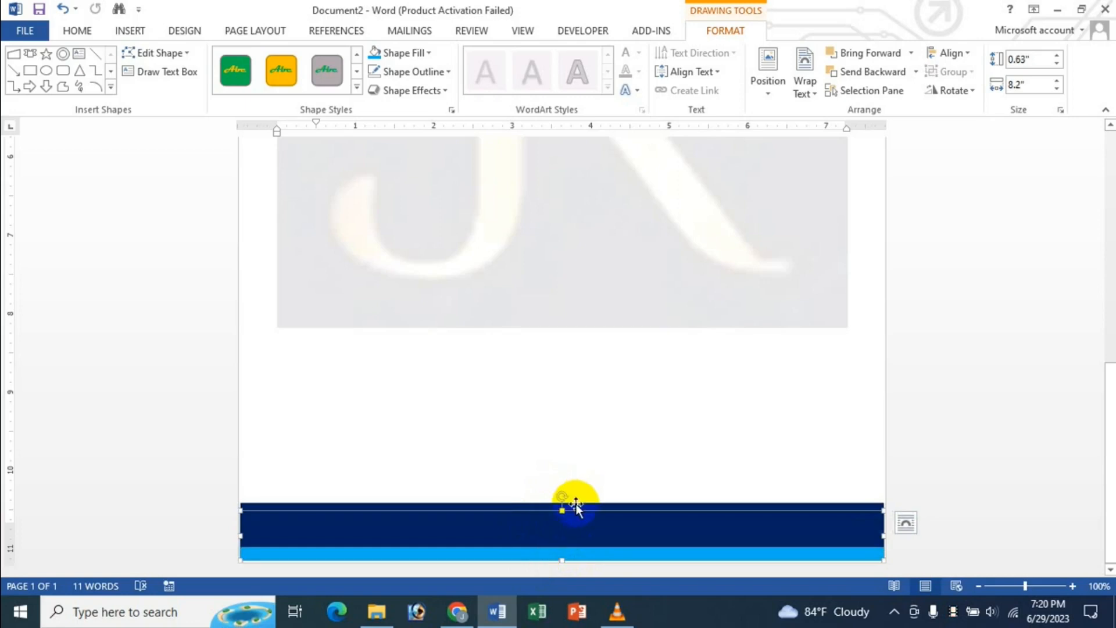
left_click(537, 510)
left_click_drag(561, 504, 561, 511)
key("Down")
key("Down")
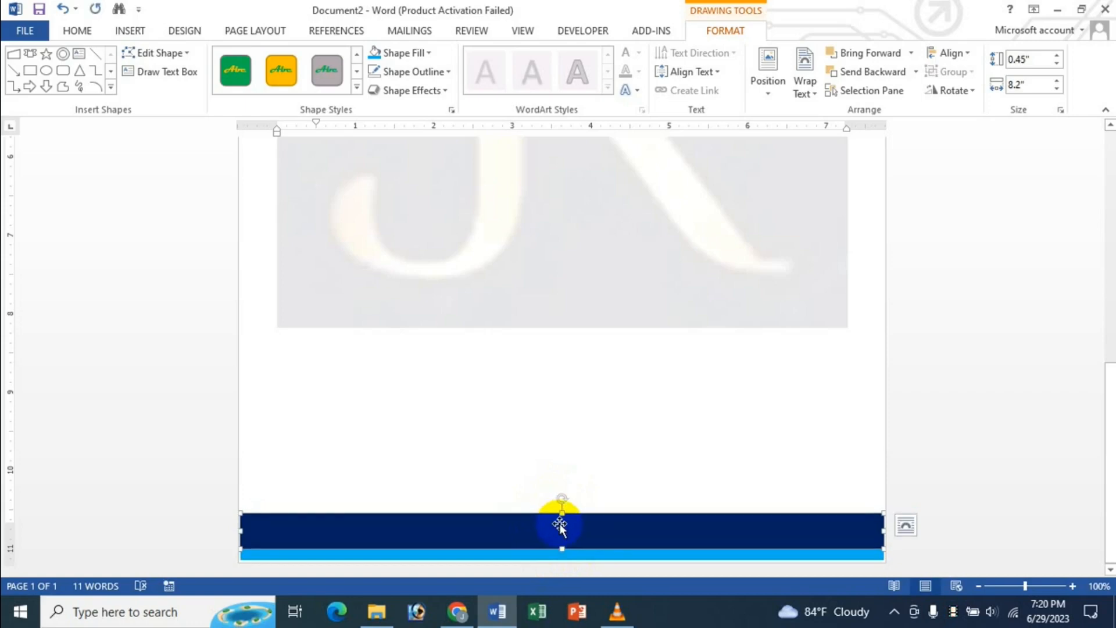
- Draw a text box across the navy footer bar
left_click(490, 425)
scroll(864, 390, "down", 3)
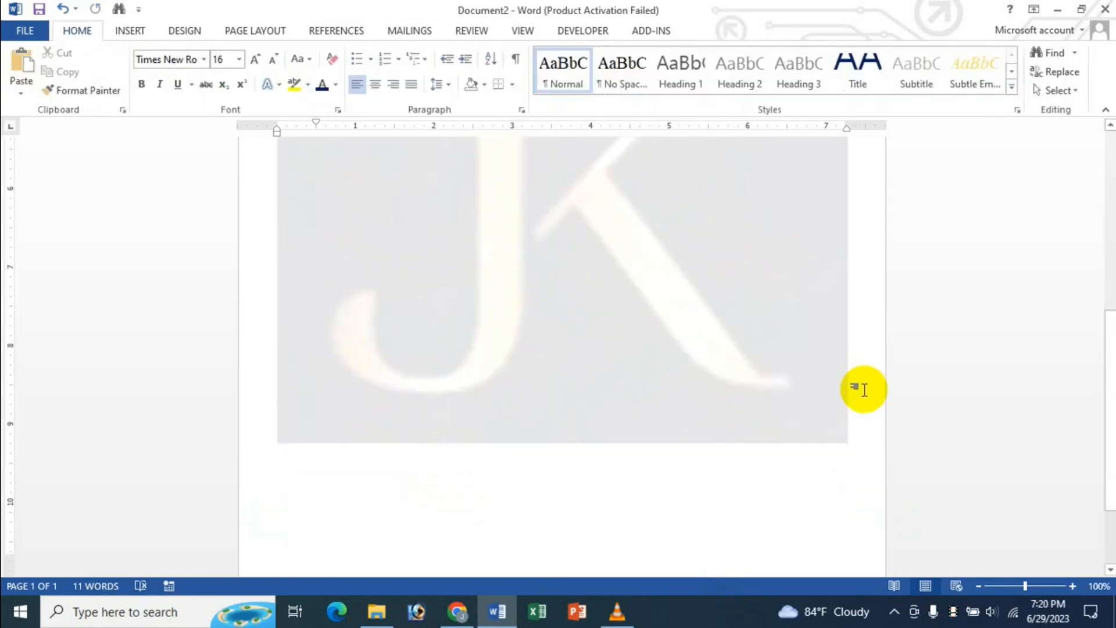
scroll(864, 390, "down", 3)
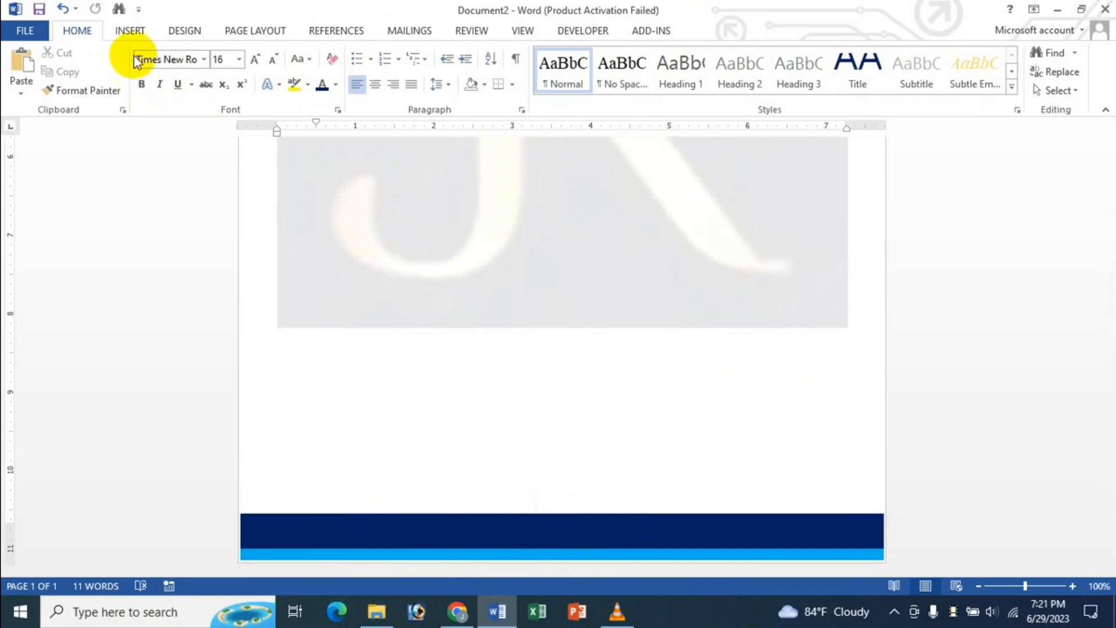
left_click(131, 30)
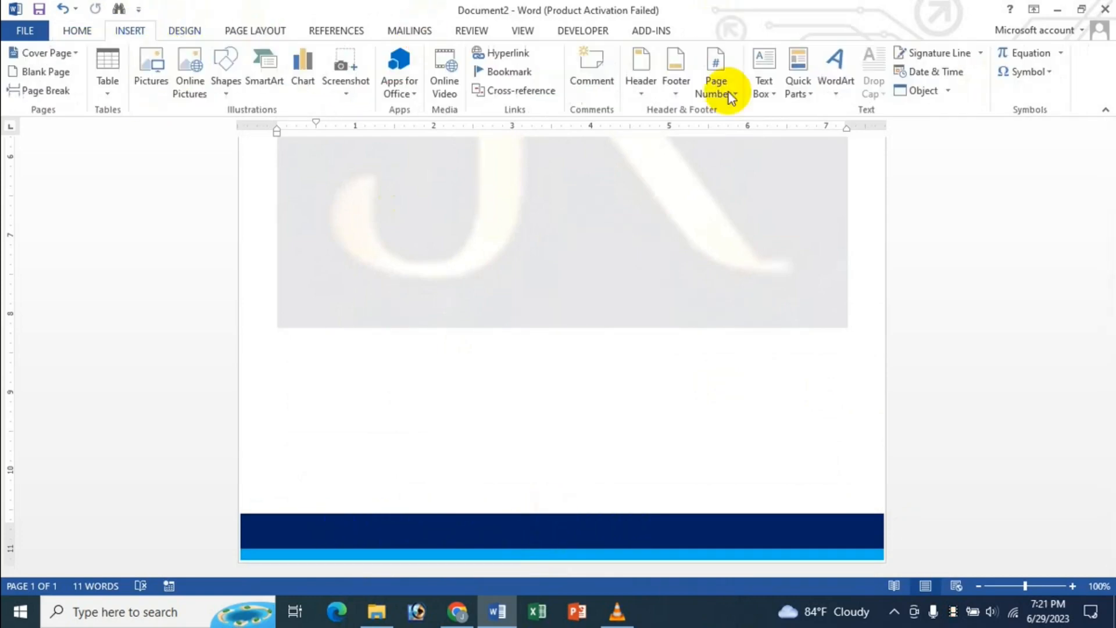
left_click(768, 90)
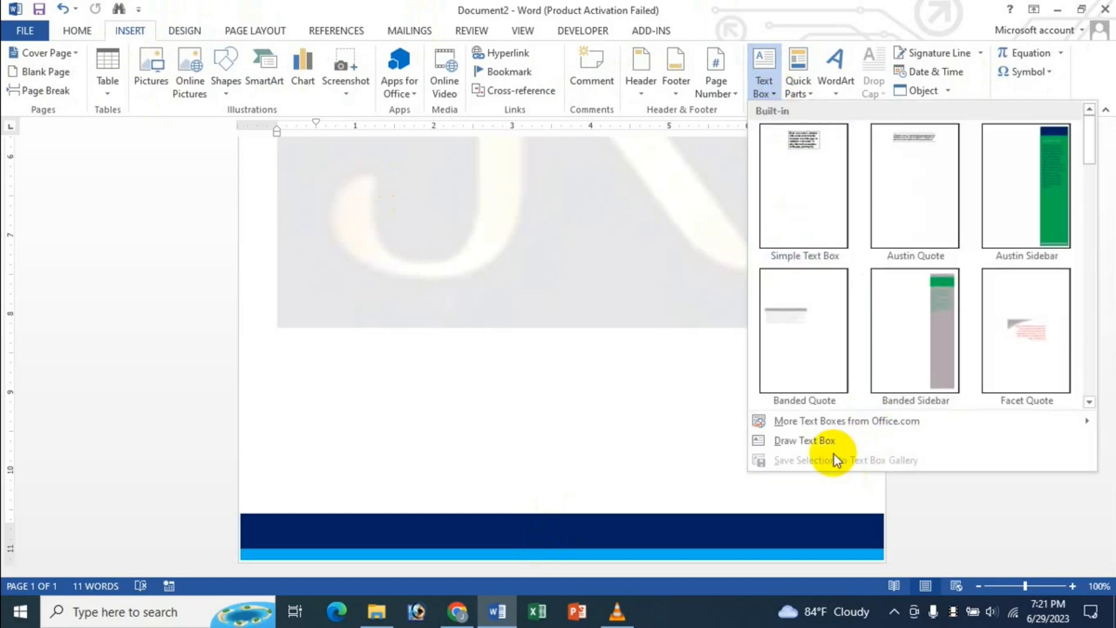
left_click(814, 441)
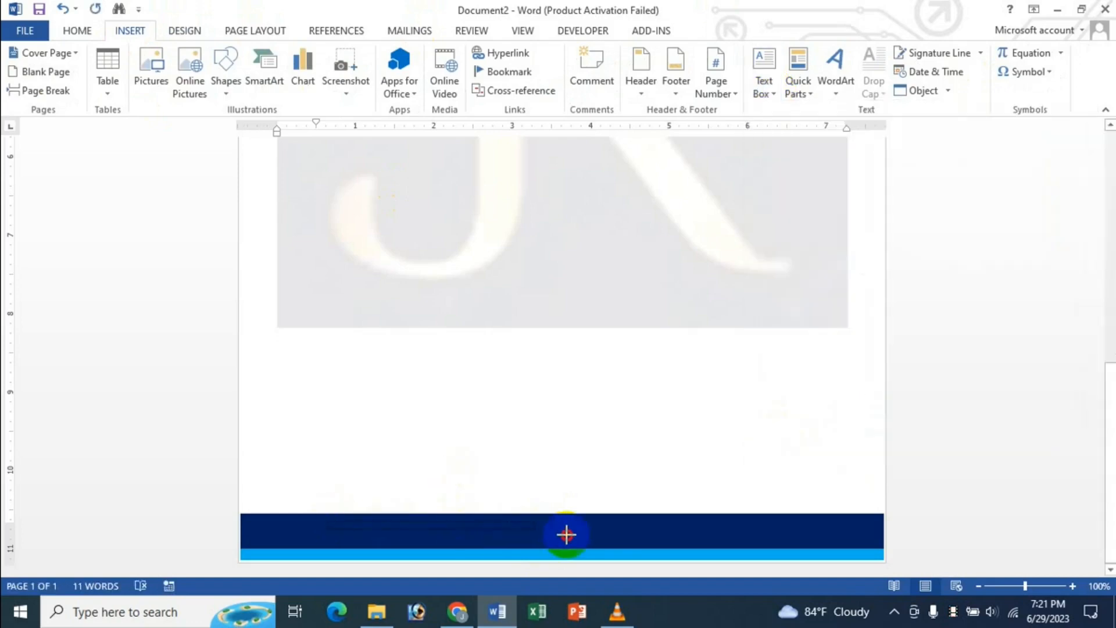
left_click_drag(567, 534, 725, 544)
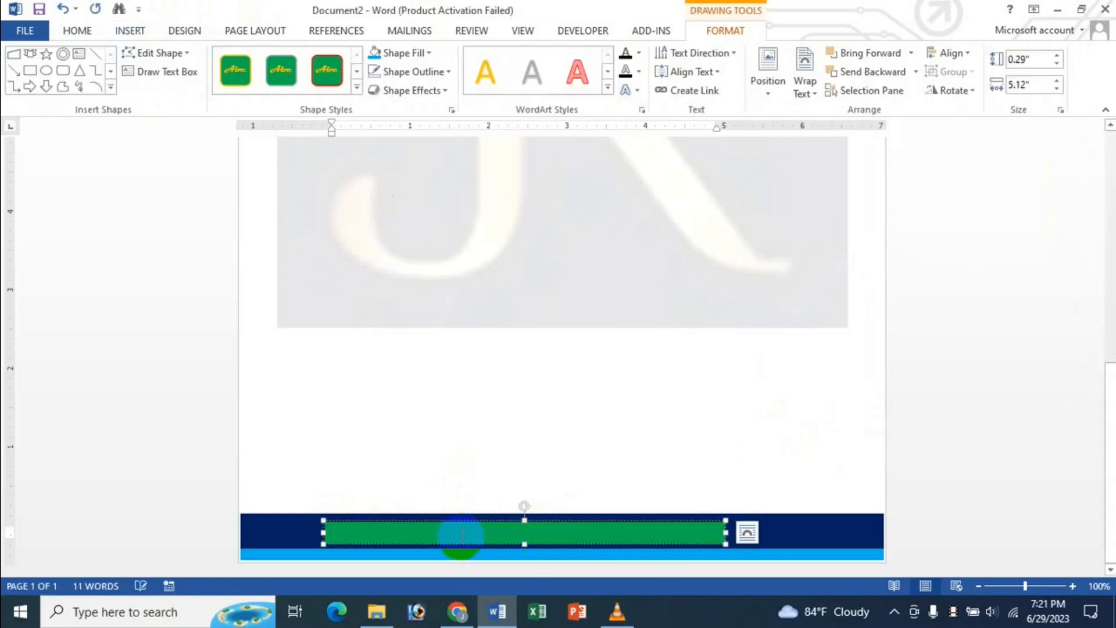
- Set a font colour and type the email and website contact line in the footer box
left_click(78, 32)
left_click(335, 89)
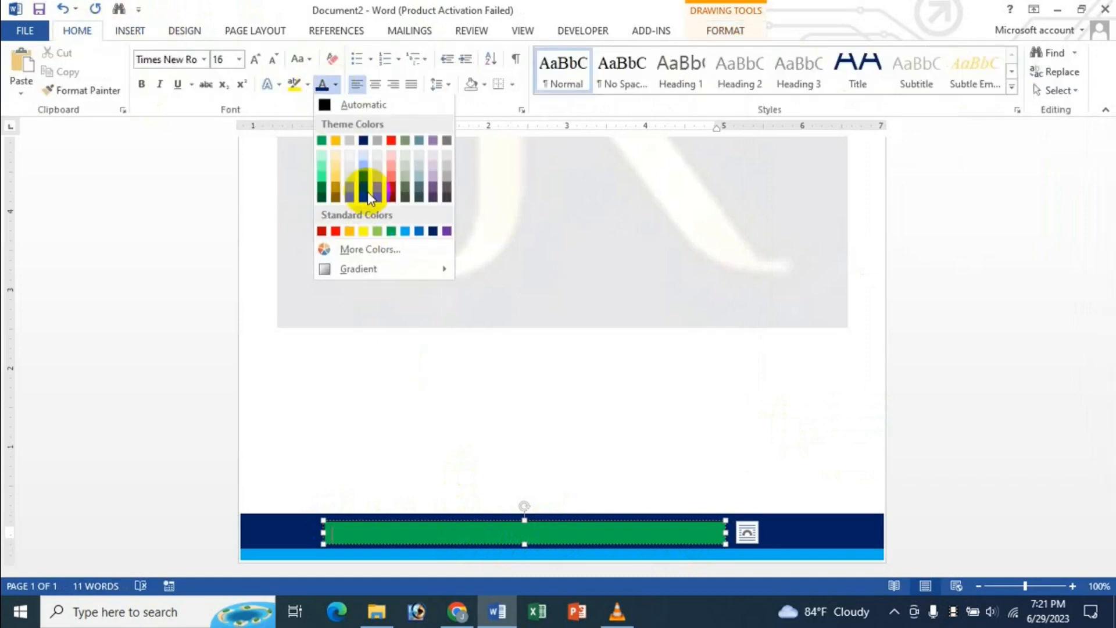
left_click(364, 137)
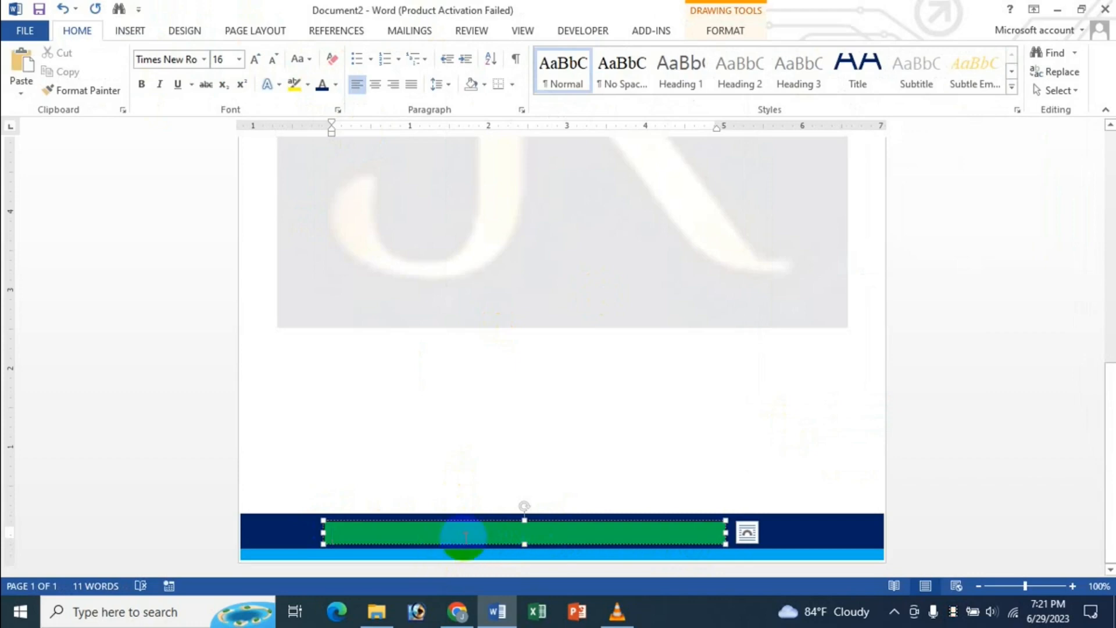
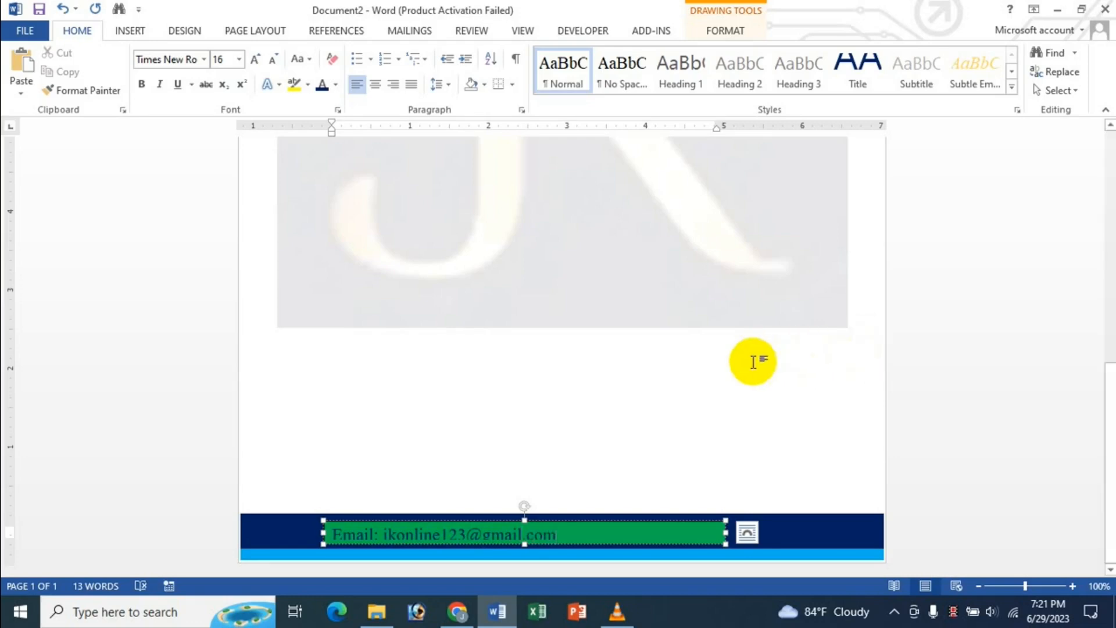
type(", website: dsfsdfsf")
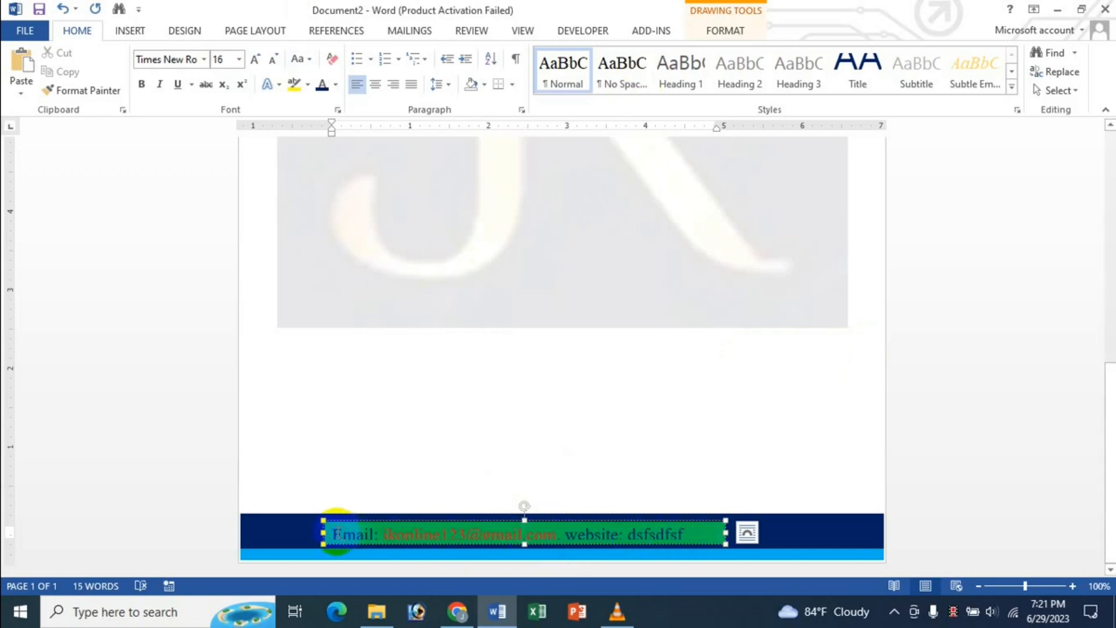
- Make the footer contact line bold at 14 pt
left_click_drag(334, 532, 703, 533)
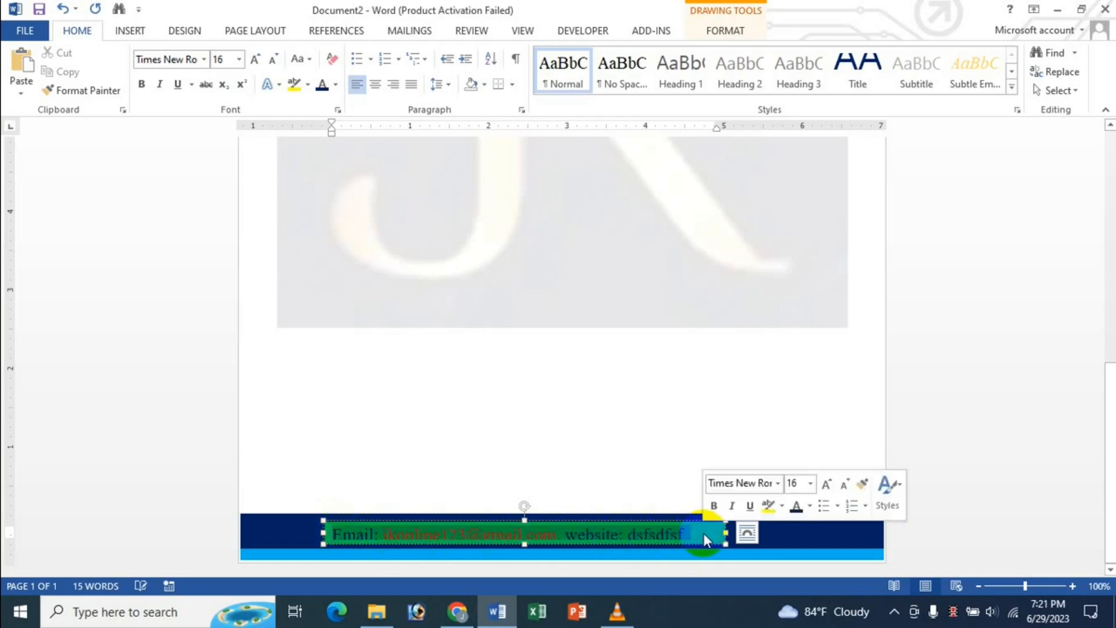
left_click(695, 532)
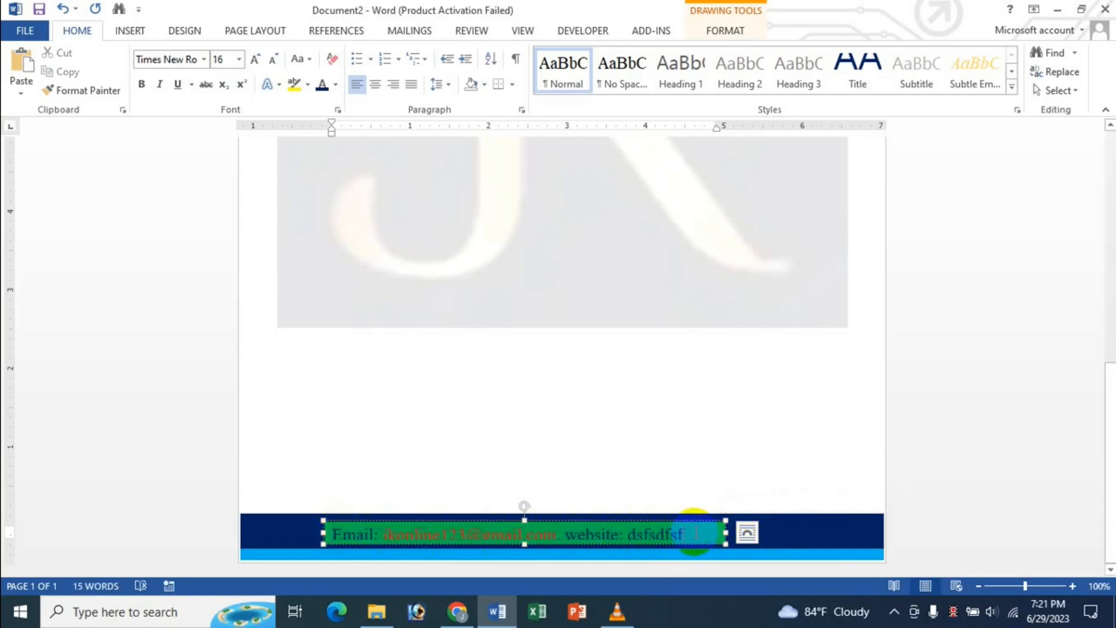
triple_click(335, 530)
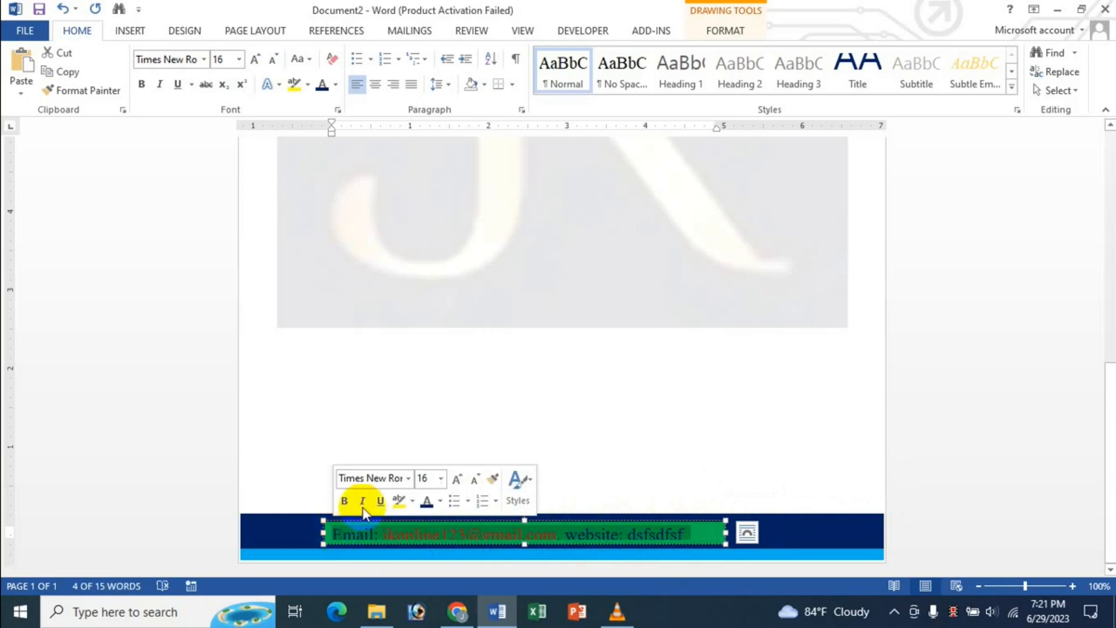
left_click(474, 481)
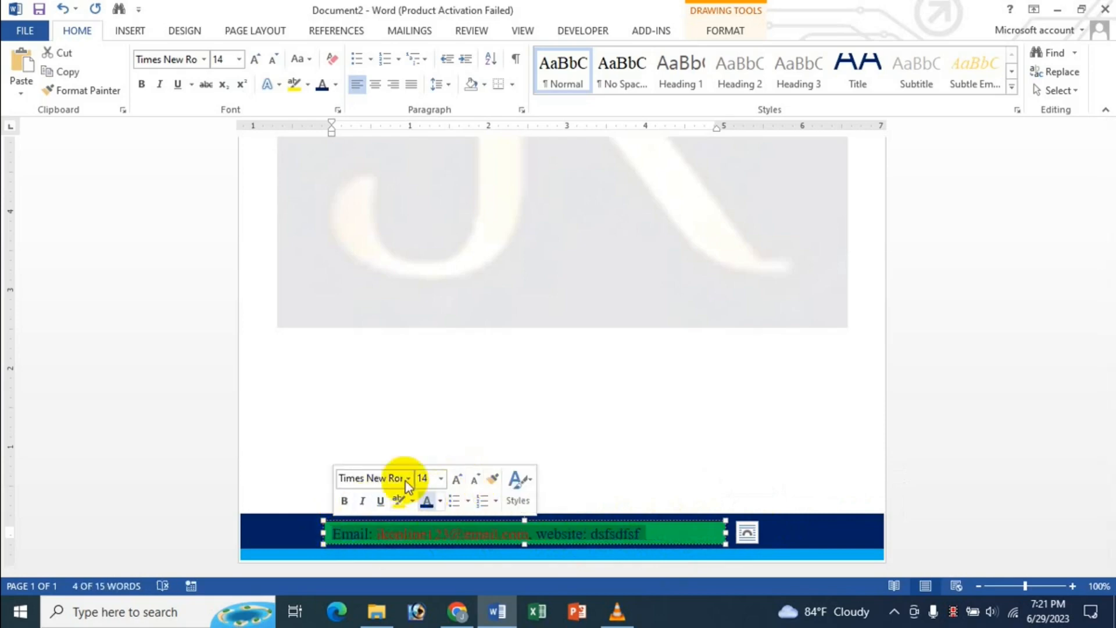
left_click(345, 500)
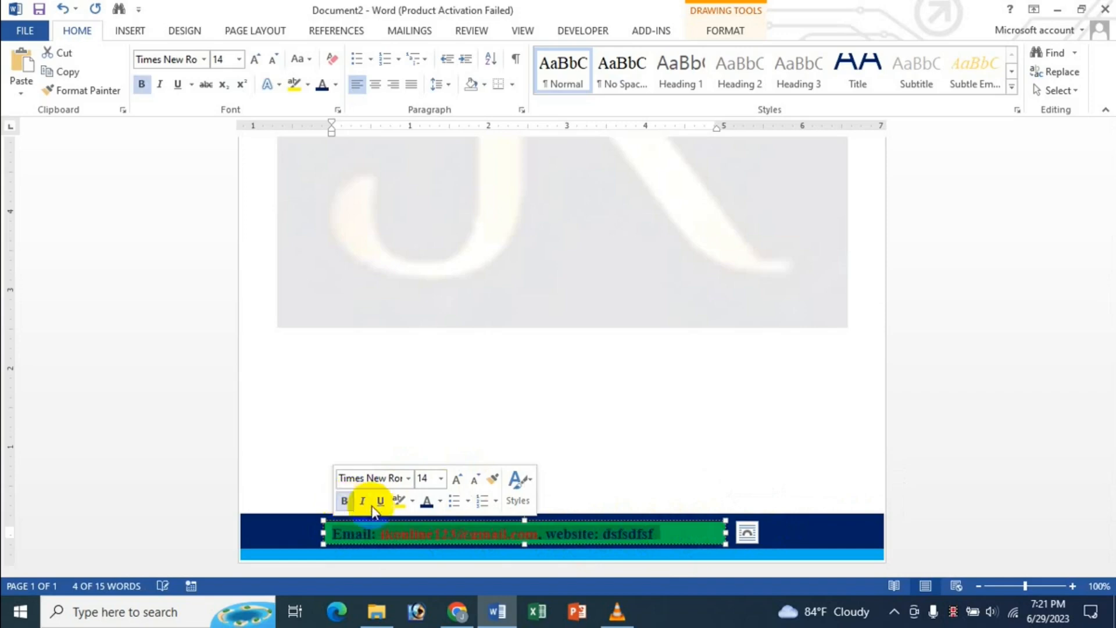
left_click(696, 530)
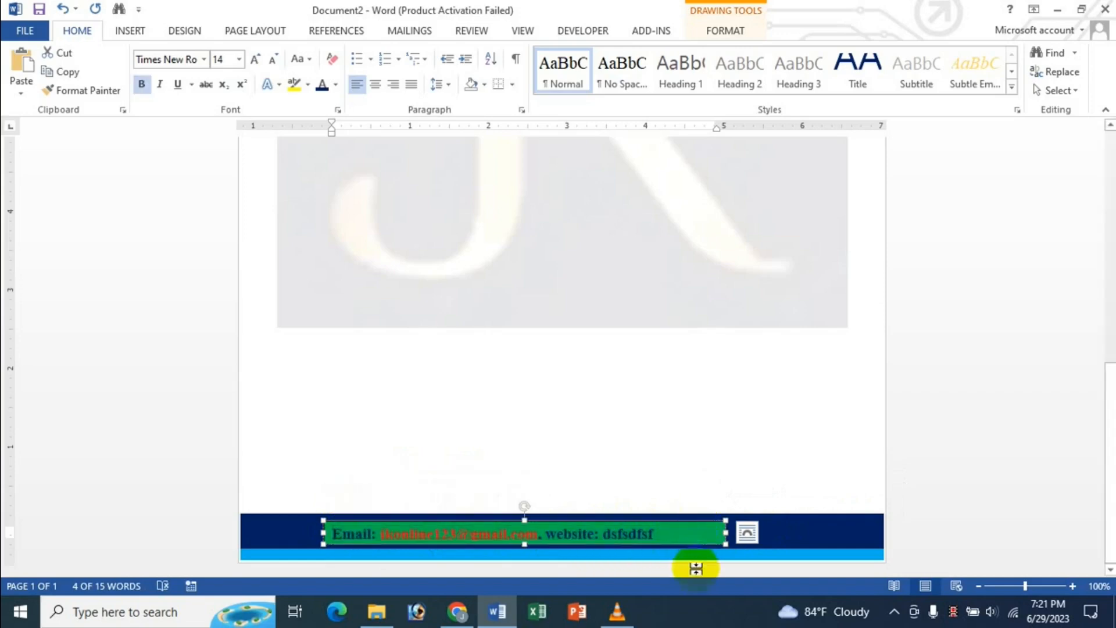
- Centre the footer text box on the page and centre its line with Ctrl+E
left_click(742, 30)
left_click(952, 52)
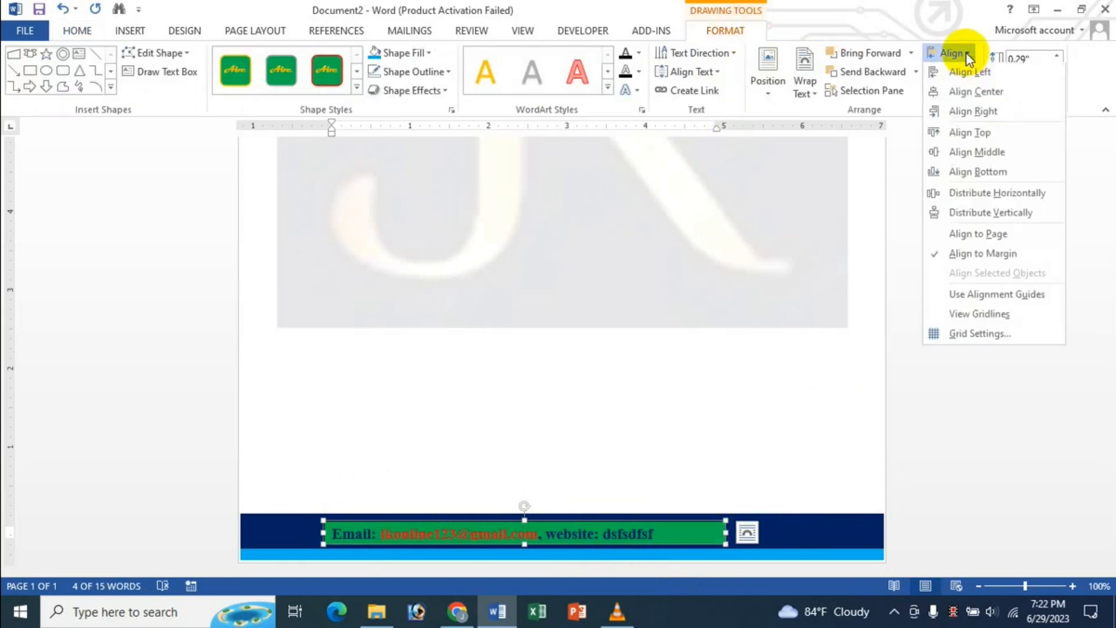
left_click(975, 93)
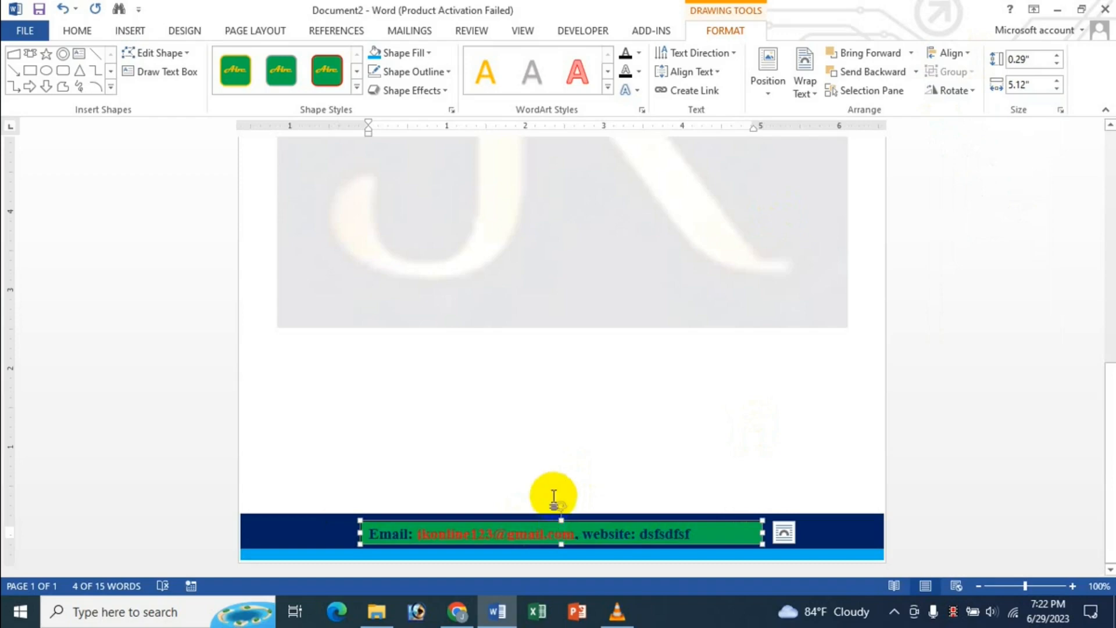
left_click(668, 536)
key("ctrl+e")
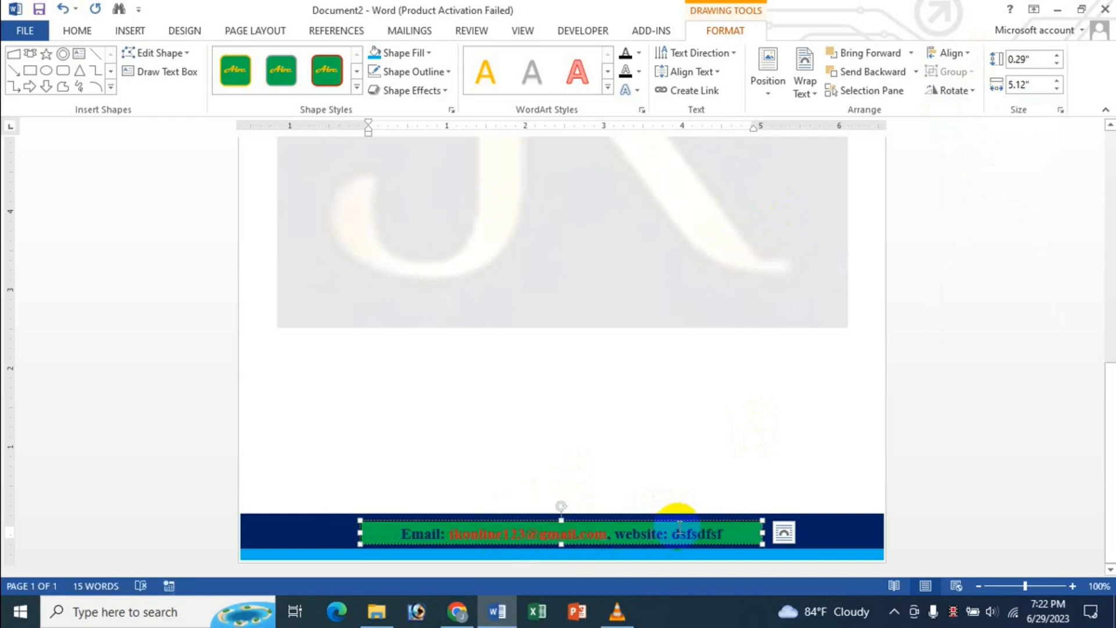
- Remove the green fill and the outline from the footer text box
left_click(681, 521)
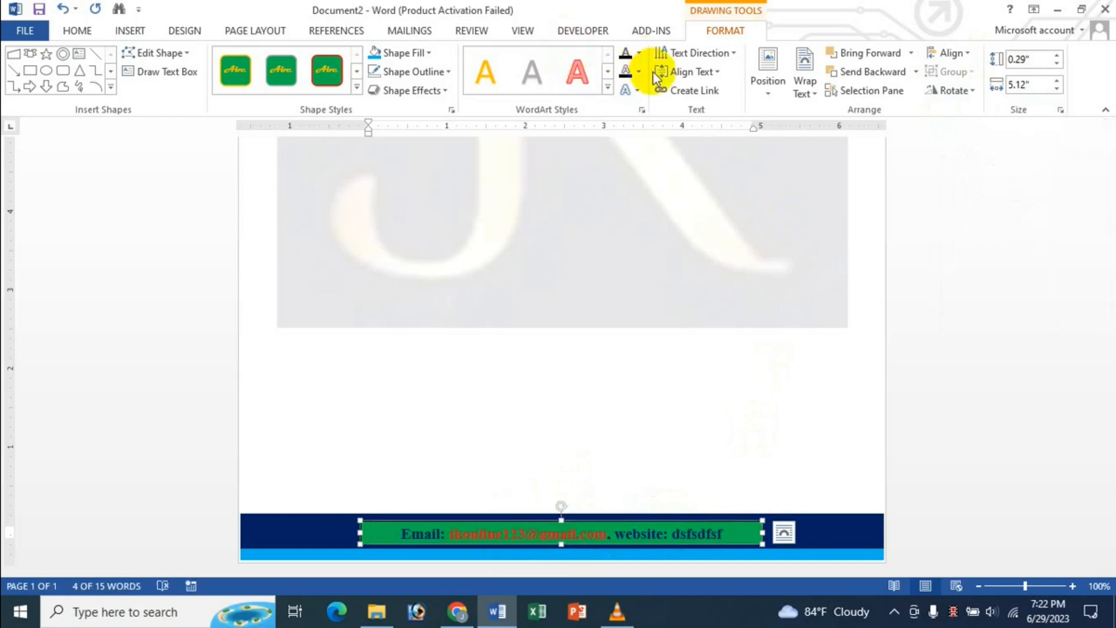
left_click(422, 53)
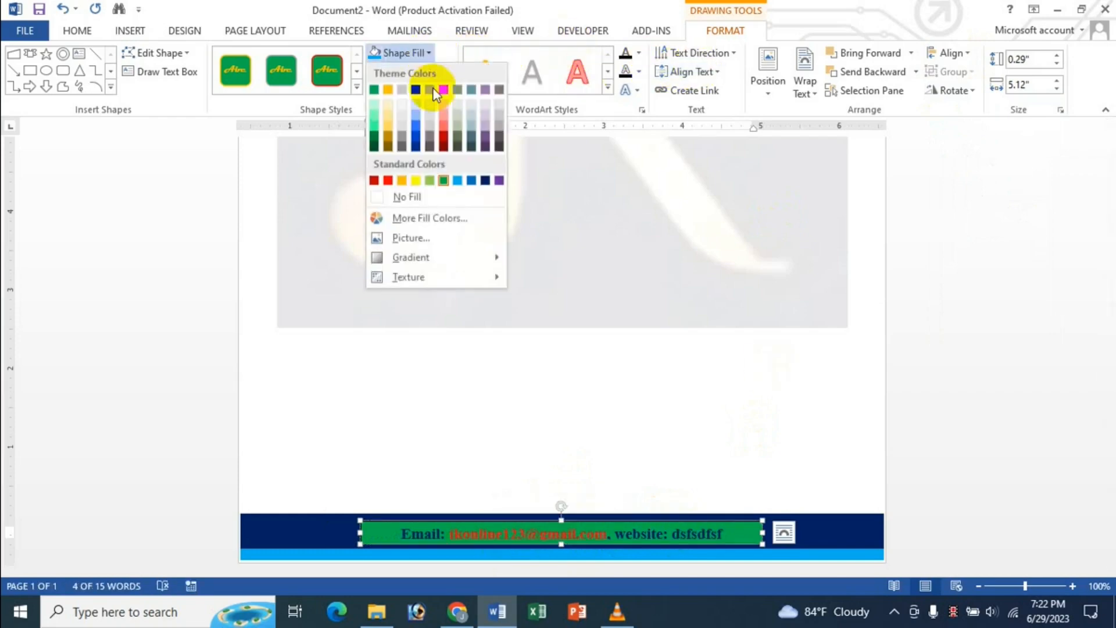
left_click(426, 200)
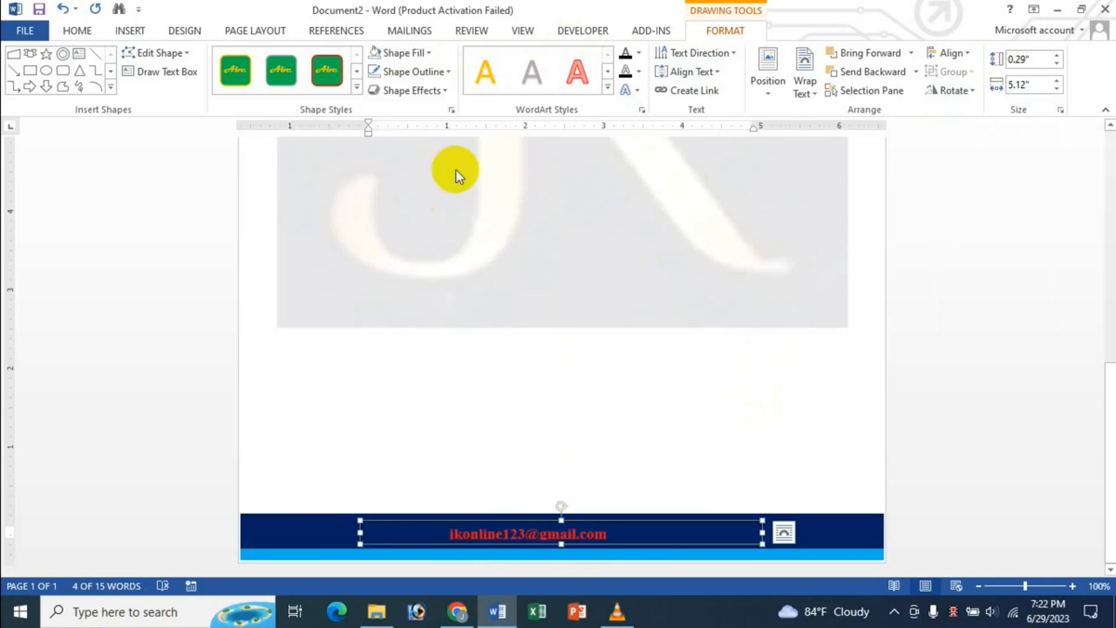
left_click(447, 75)
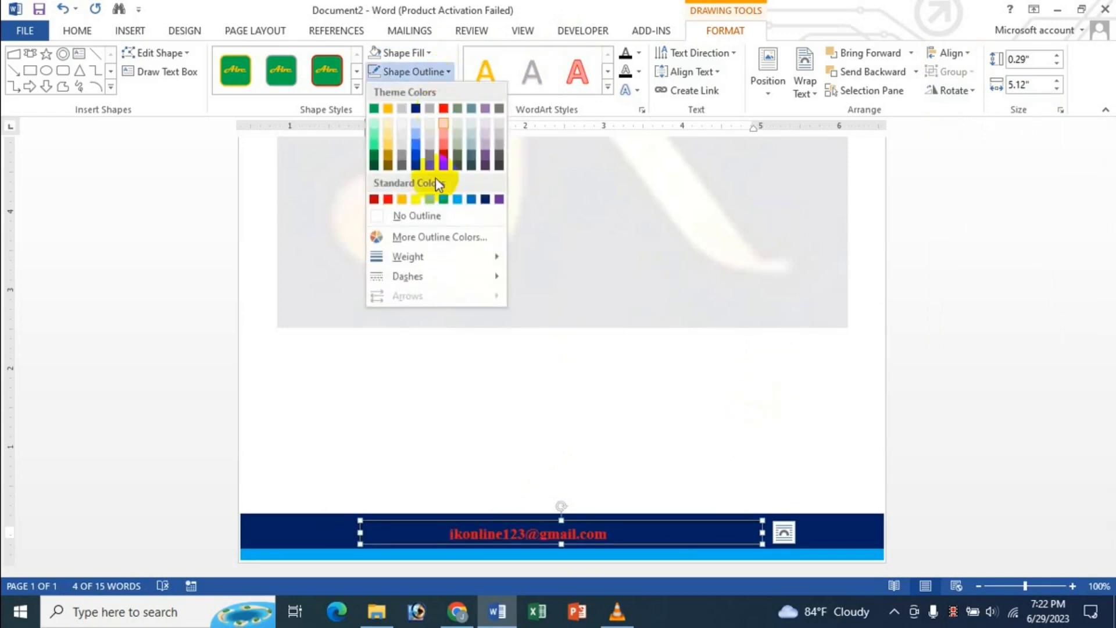
left_click(421, 216)
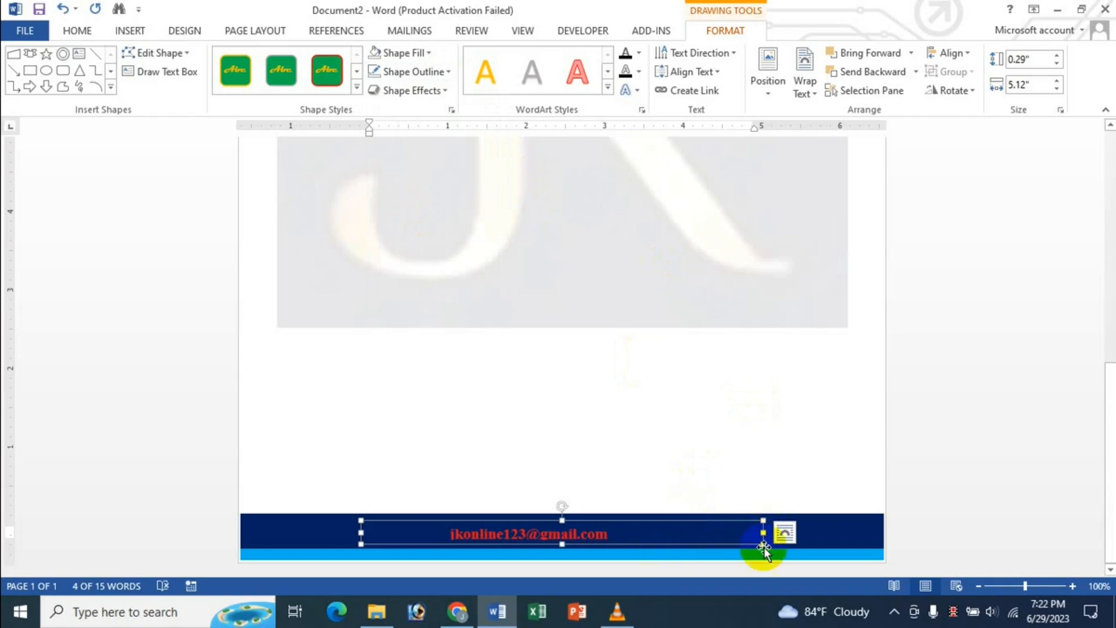
- Resize the footer text box from both sides to 4.94 inches wide
left_click_drag(763, 533, 801, 532)
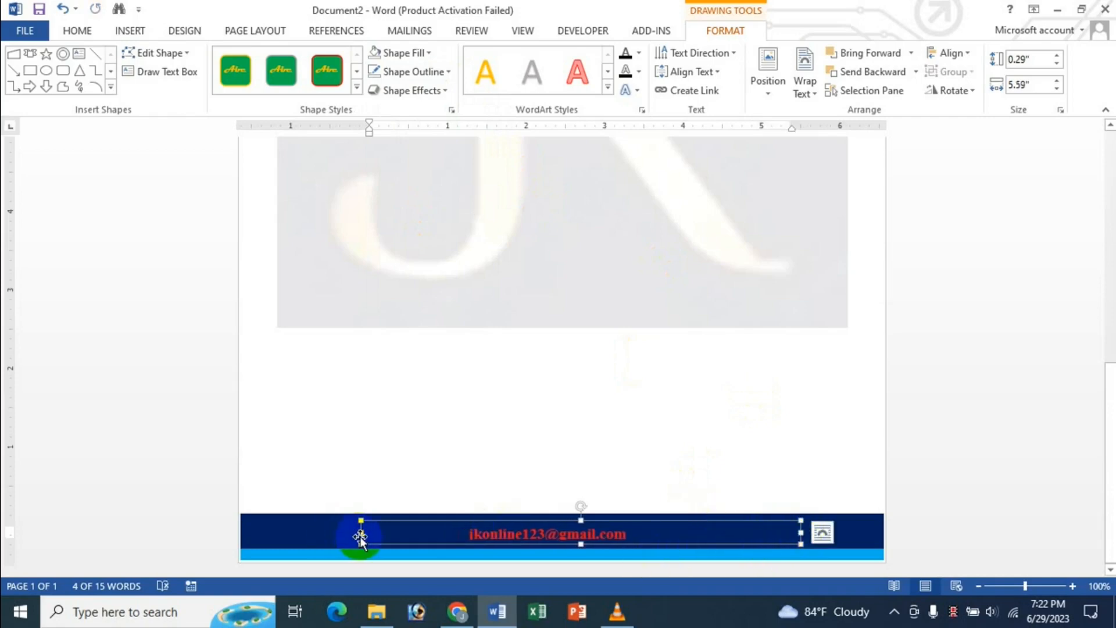
left_click_drag(361, 532, 327, 532)
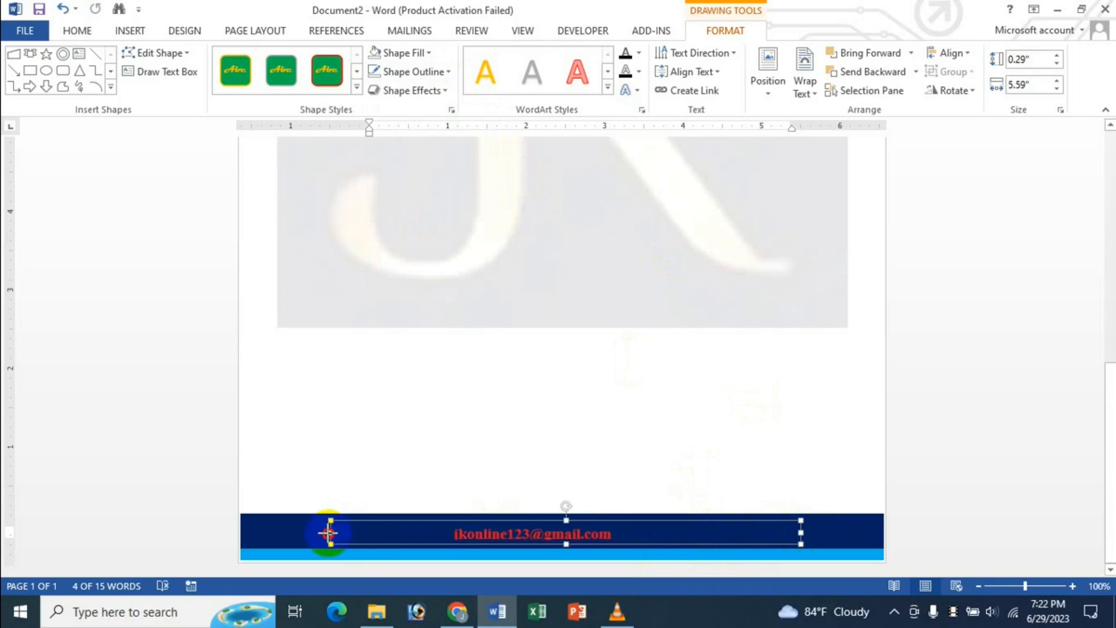
left_click(658, 533)
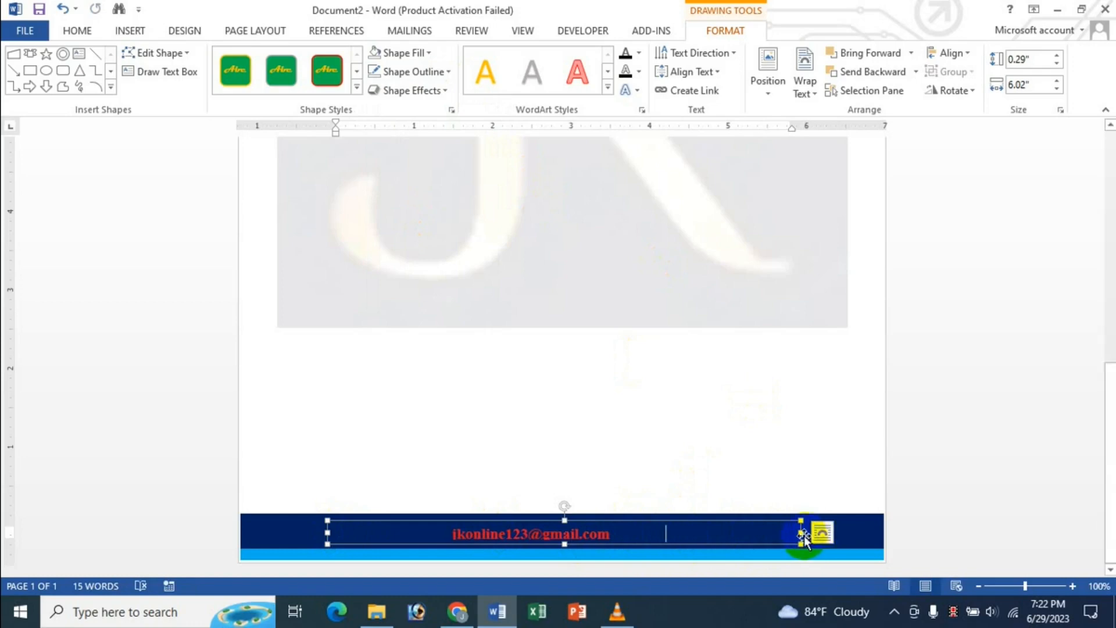
left_click_drag(800, 532, 767, 532)
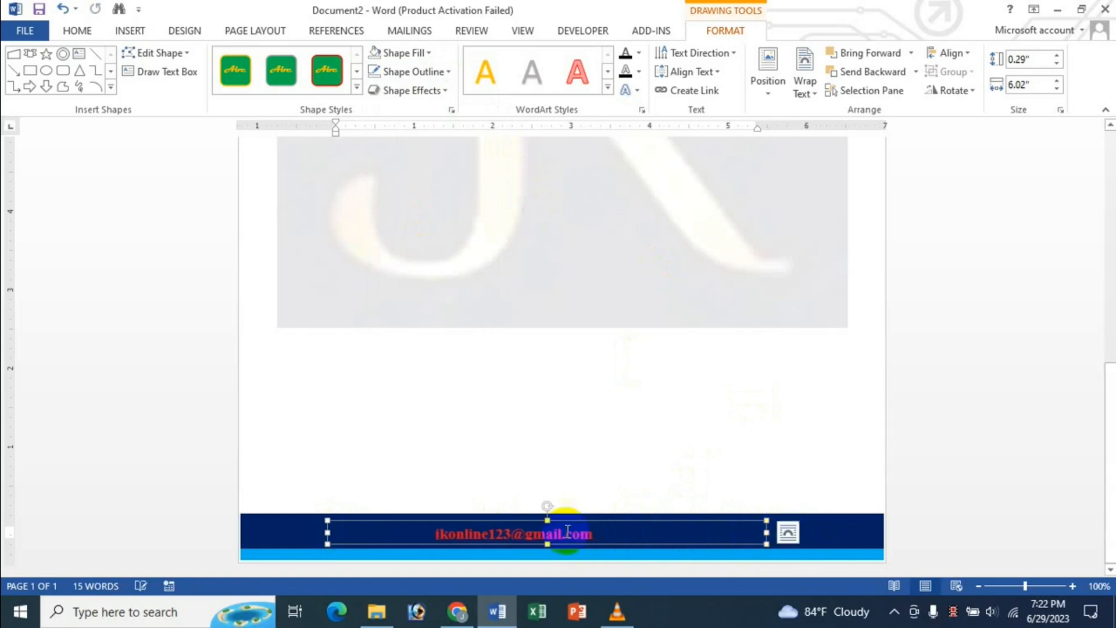
left_click_drag(327, 533, 378, 532)
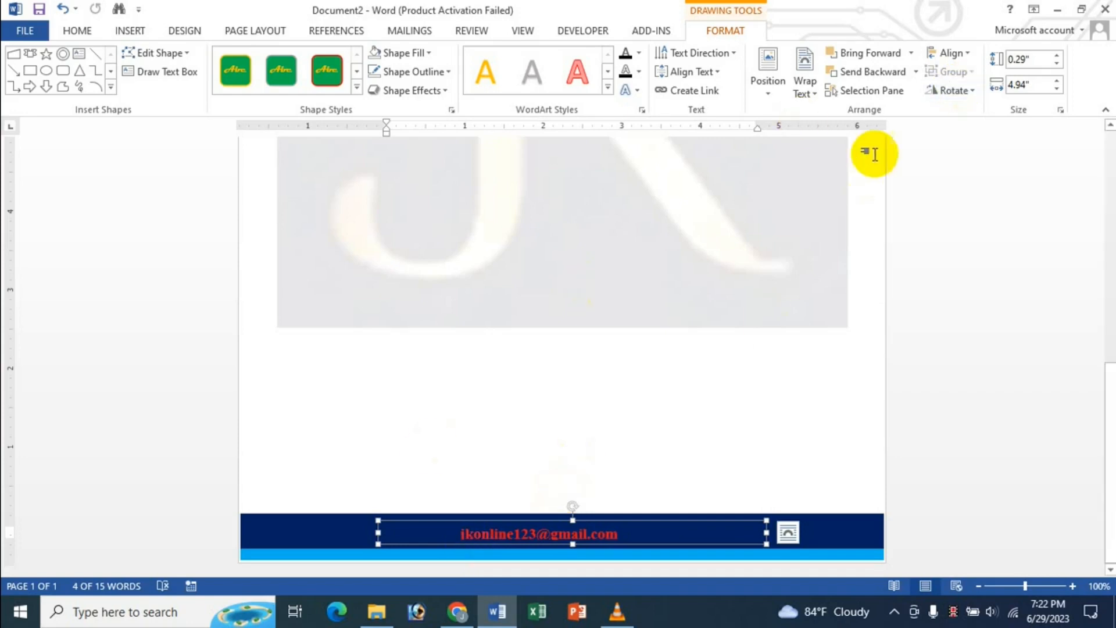
- Align the footer text box to the horizontal centre of the page
left_click(951, 54)
left_click(961, 94)
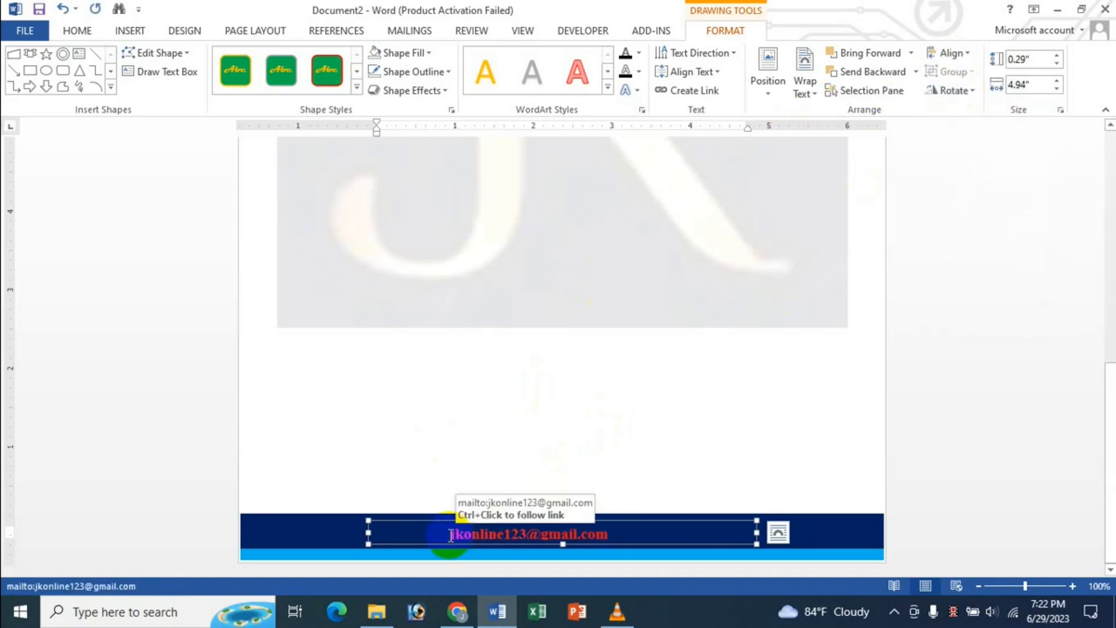
left_click(659, 535)
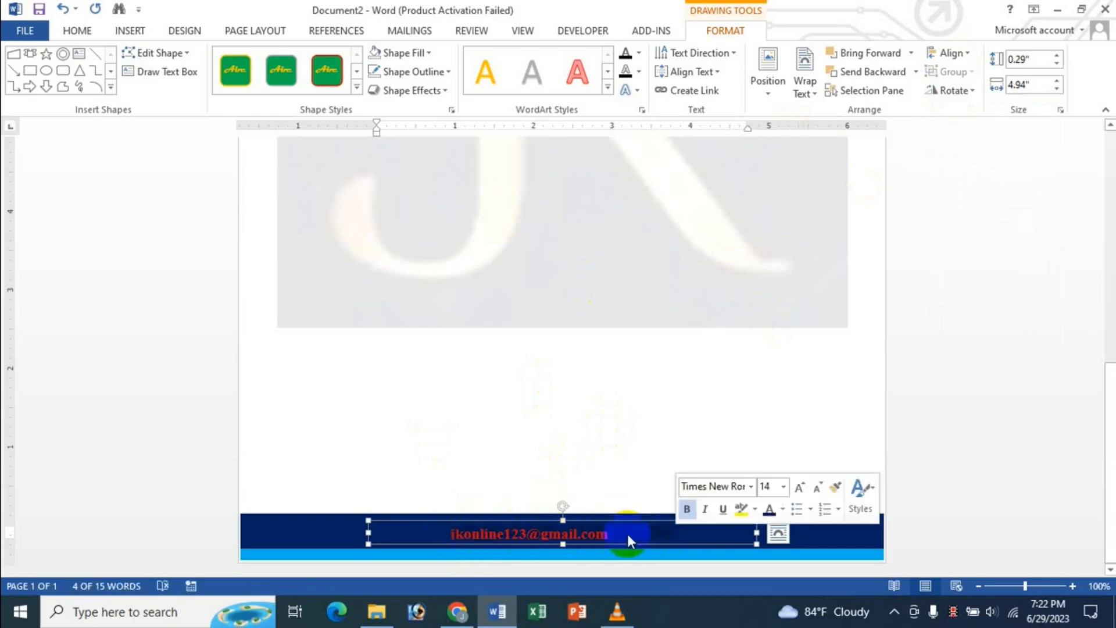
left_click(472, 534)
- Colour the footer email and website line white with Text Fill
left_click_drag(453, 534, 675, 535)
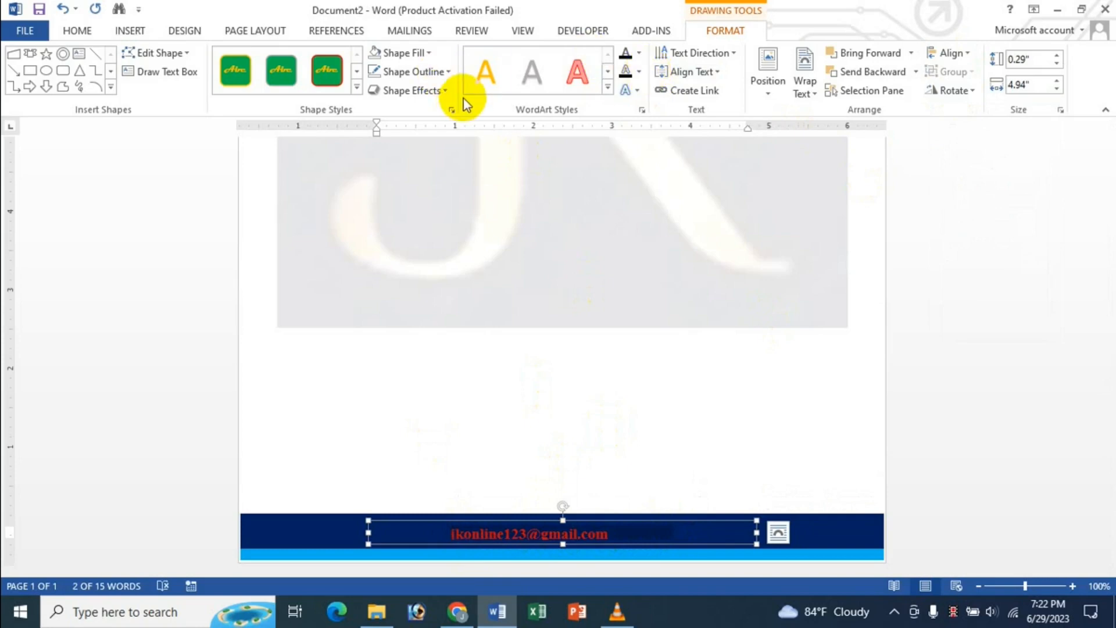
left_click(638, 53)
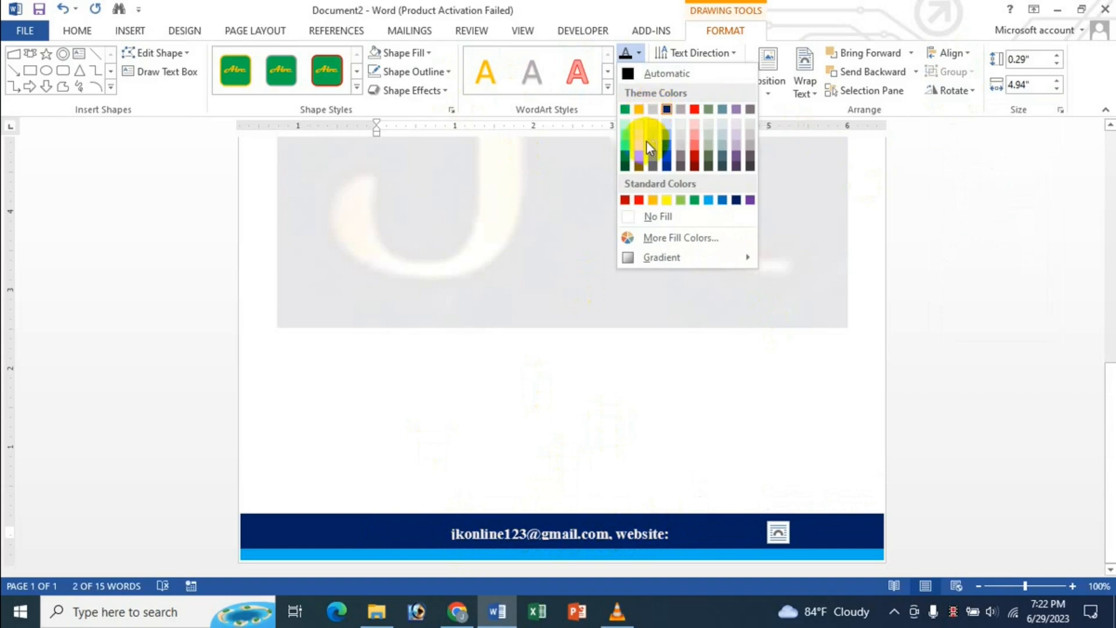
left_click(651, 126)
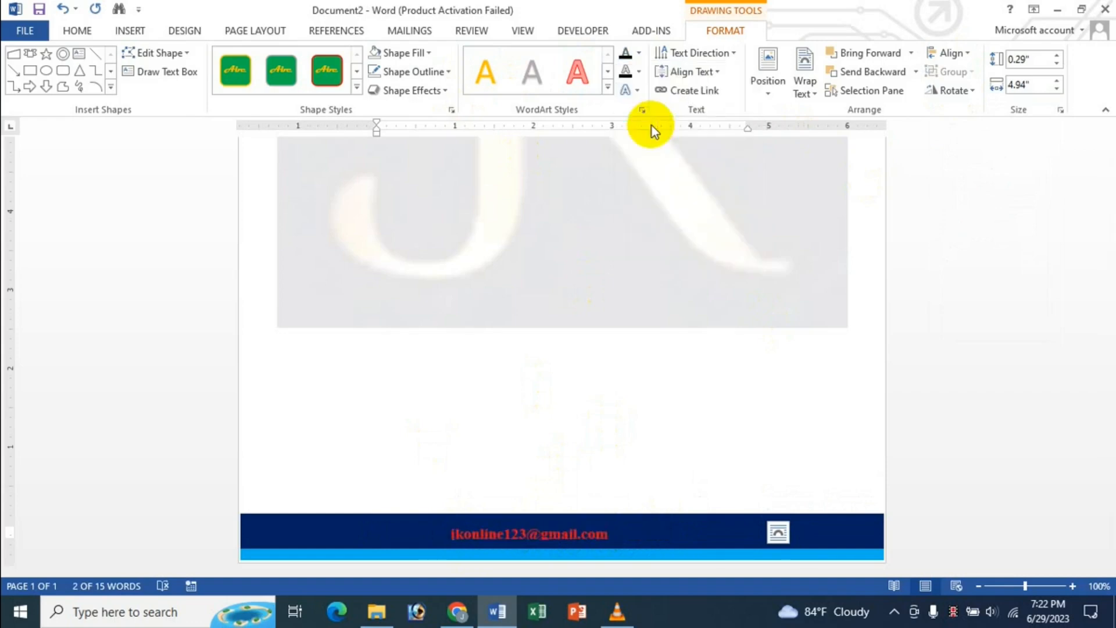
left_click(674, 387)
scroll(672, 379, "down", 5)
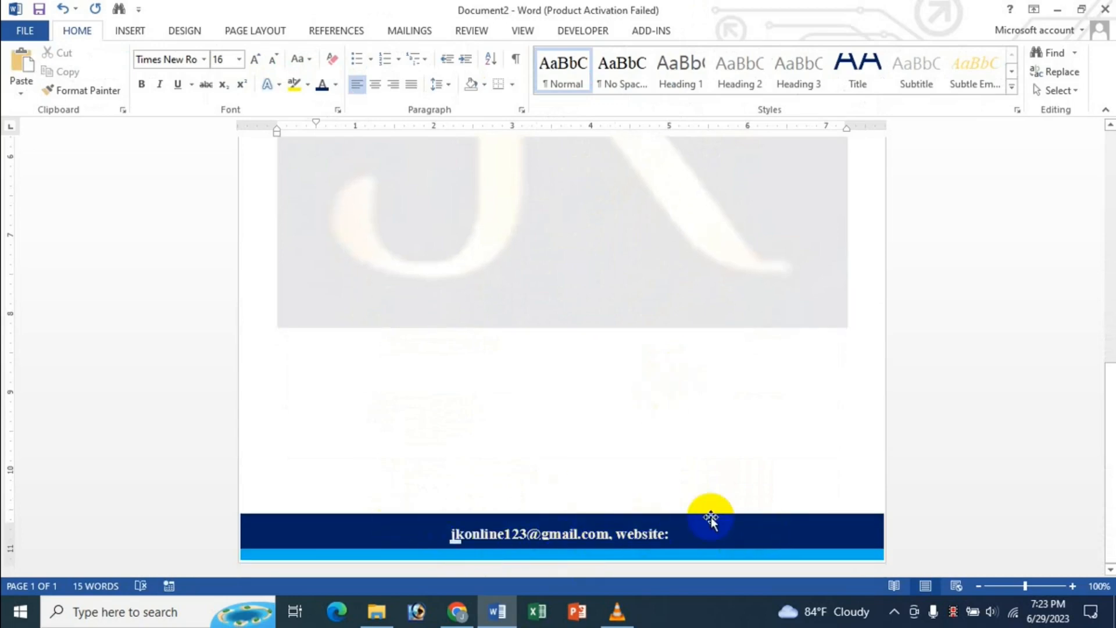
scroll(747, 446, "up", 10)
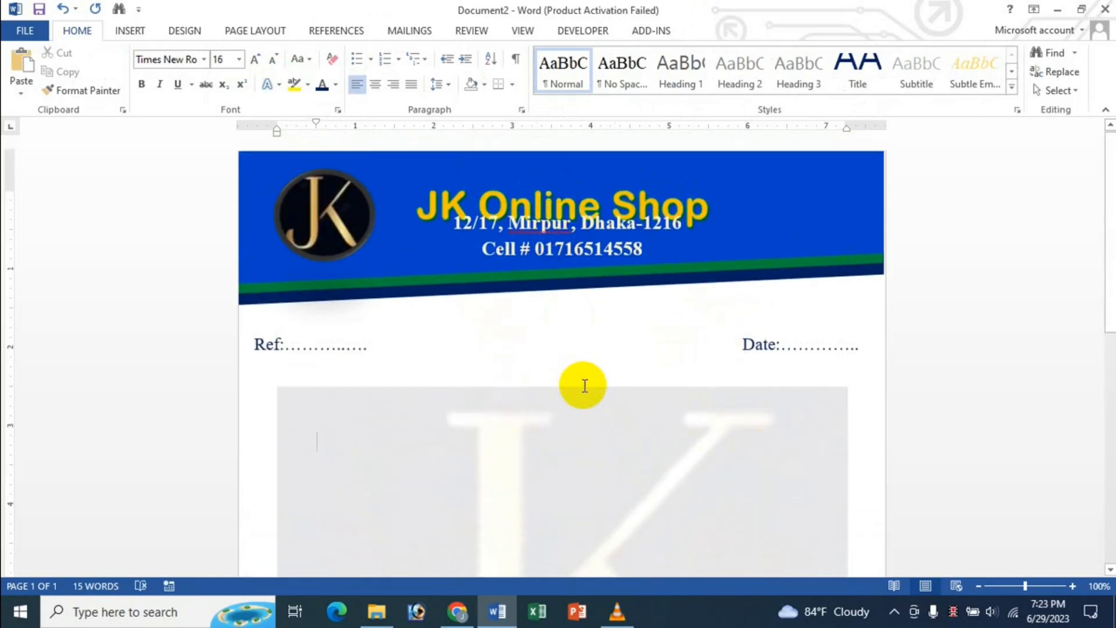
- Drag the JK Online Shop title box upward and nudge it clear of the address line
scroll(585, 385, "down", 2)
scroll(581, 386, "up", 2)
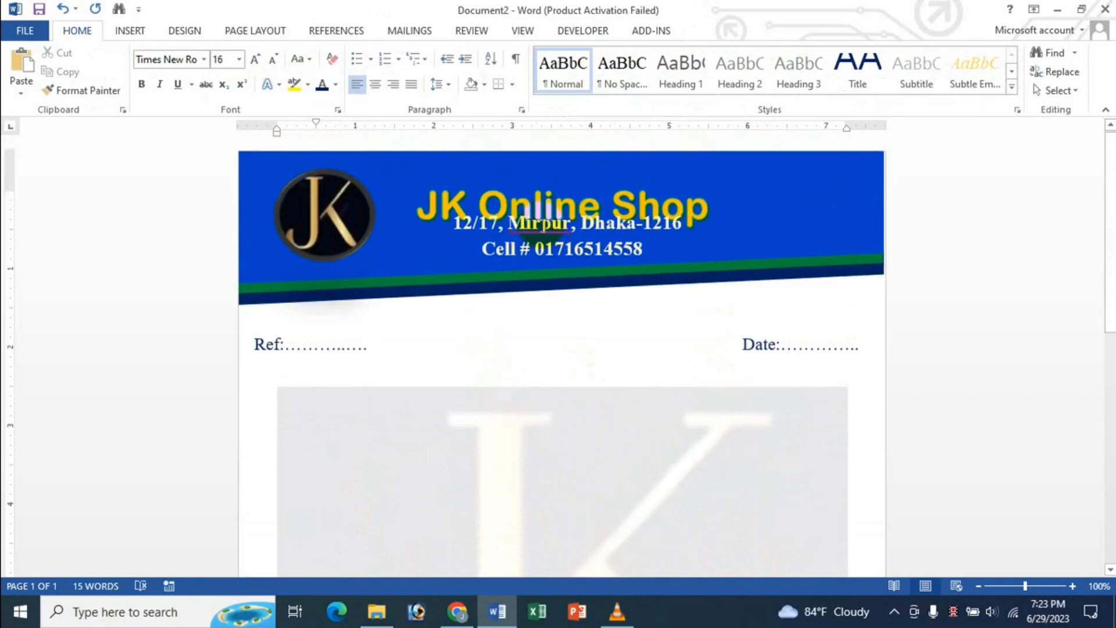
left_click(542, 226)
left_click(515, 183)
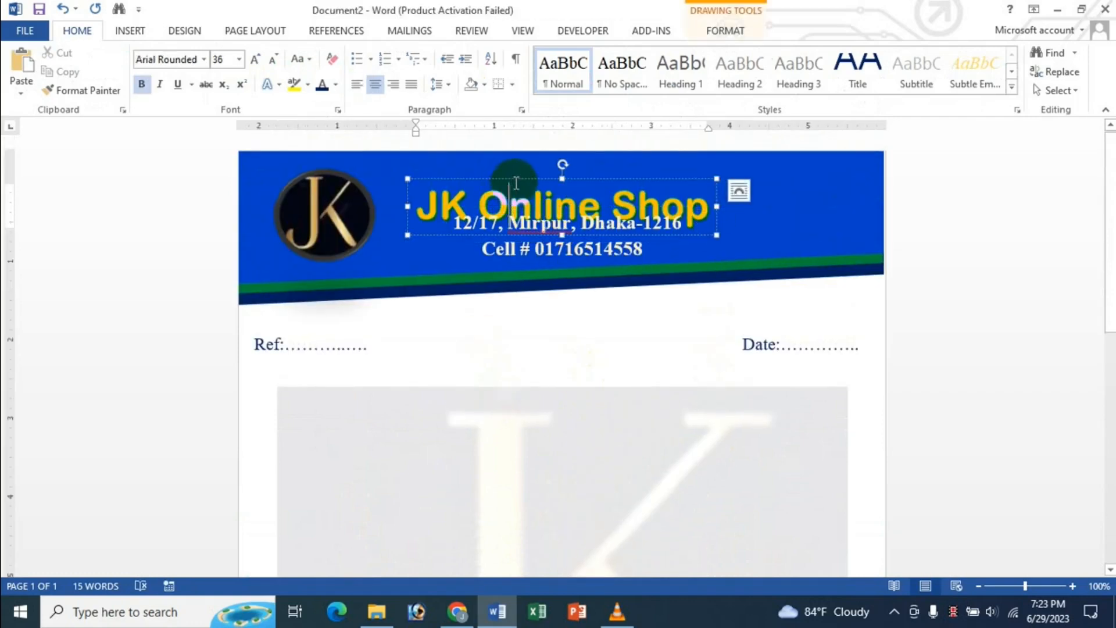
left_click_drag(516, 180, 520, 160)
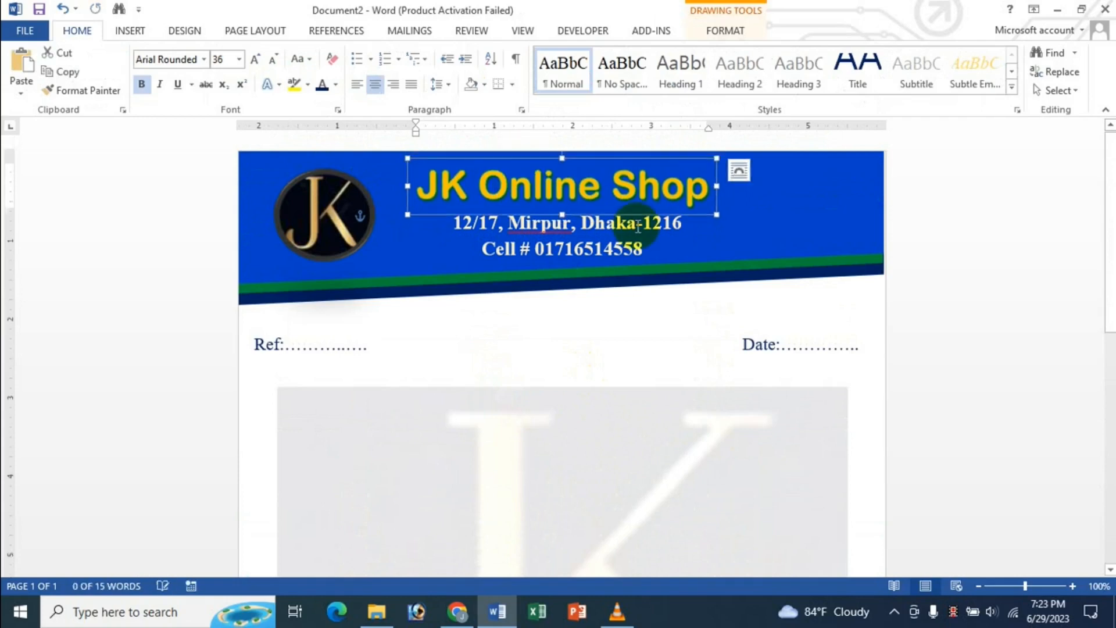
key("Up")
key("Up")
key("Up")
key("Up")
key("Up")
key("Up")
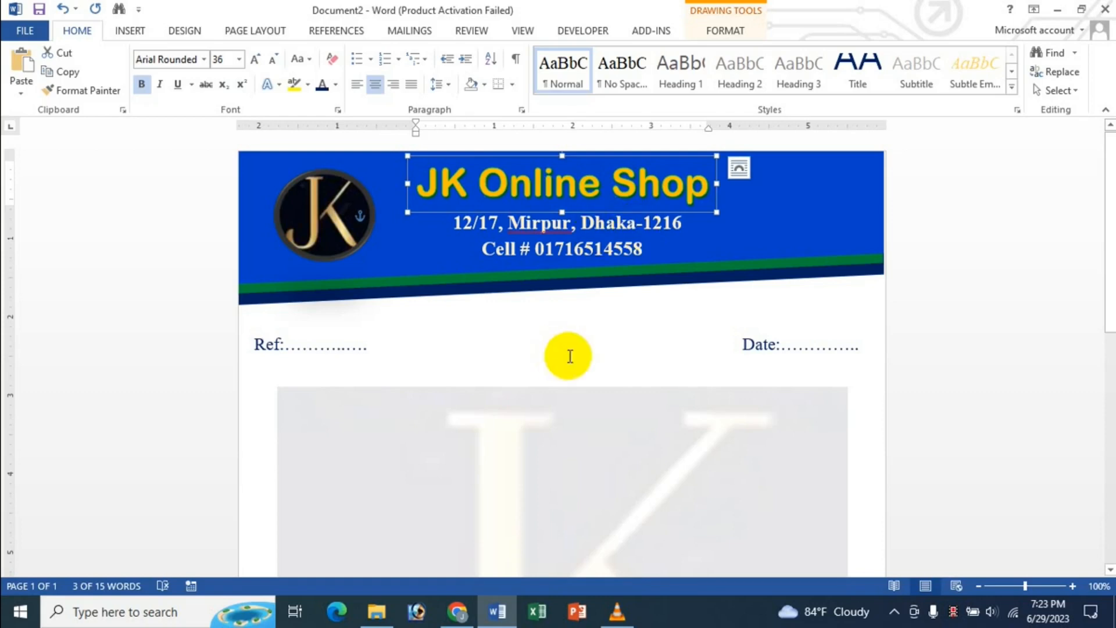
left_click(534, 367)
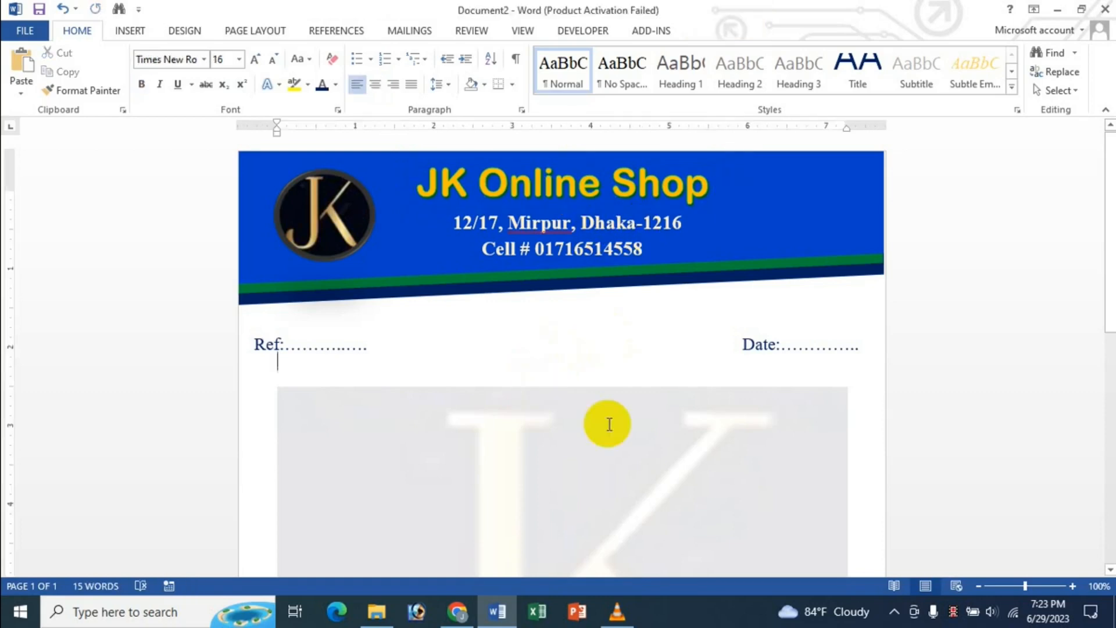
scroll(608, 428, "down", 10)
scroll(608, 427, "up", 8)
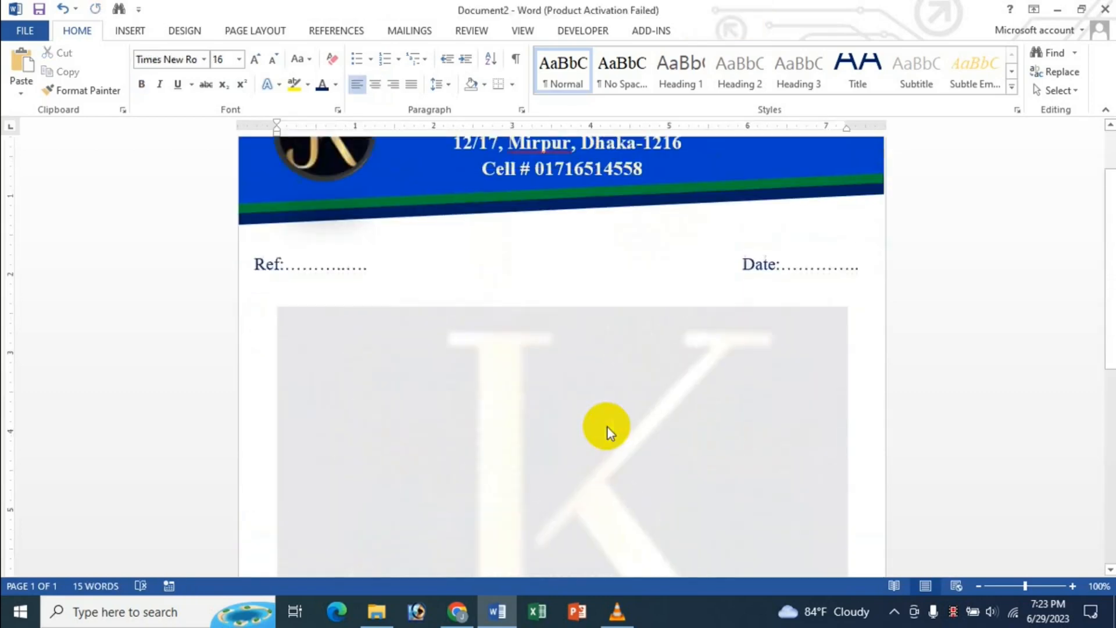
scroll(608, 428, "up", 3)
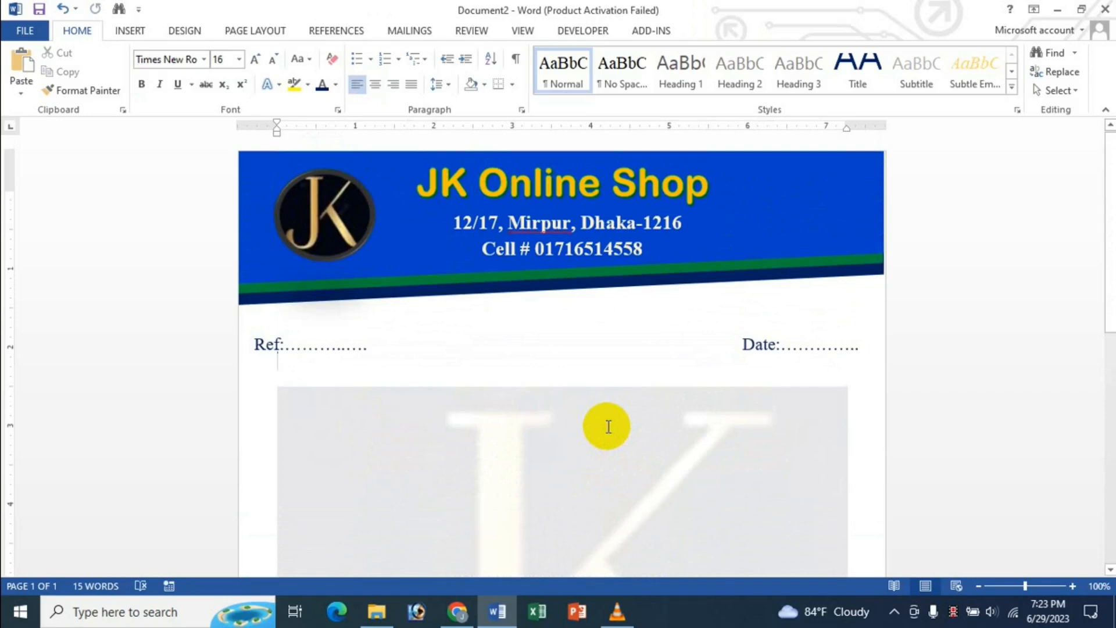
- Check the letterhead in the Ctrl+P print preview, then switch to the YouTube page in Chrome
key("ctrl+p")
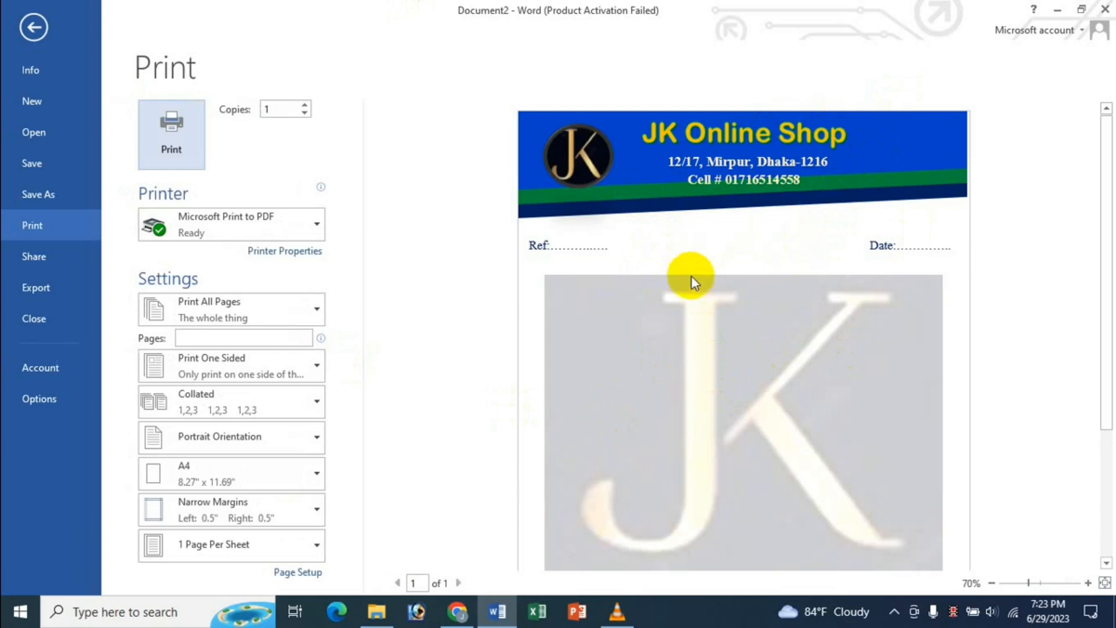
scroll(909, 328, "down", 5)
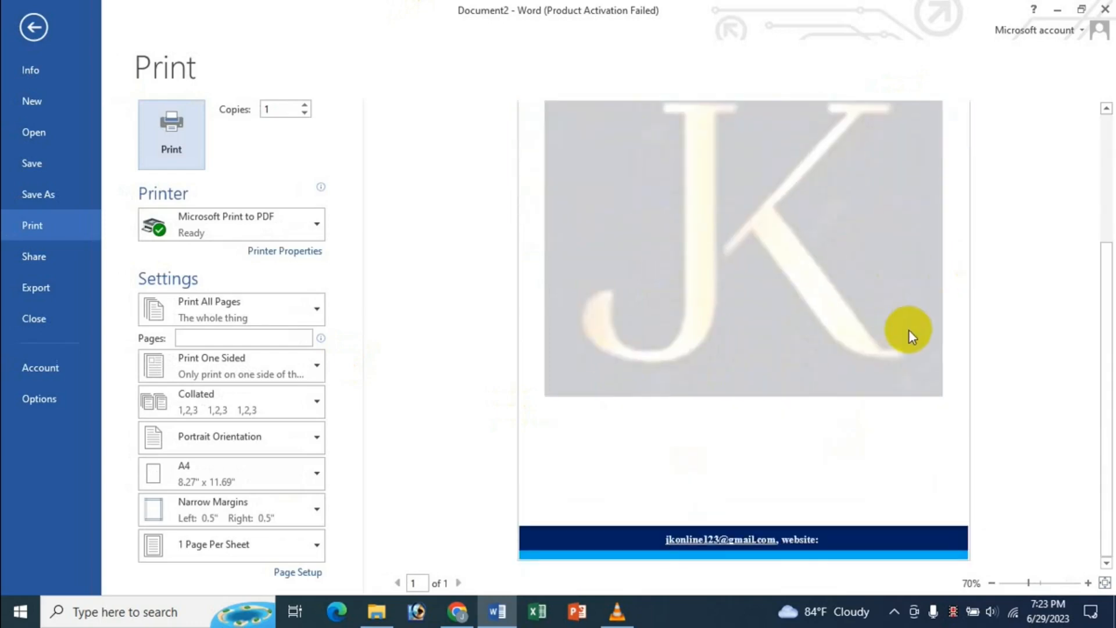
scroll(908, 330, "up", 4)
scroll(908, 330, "up", 1)
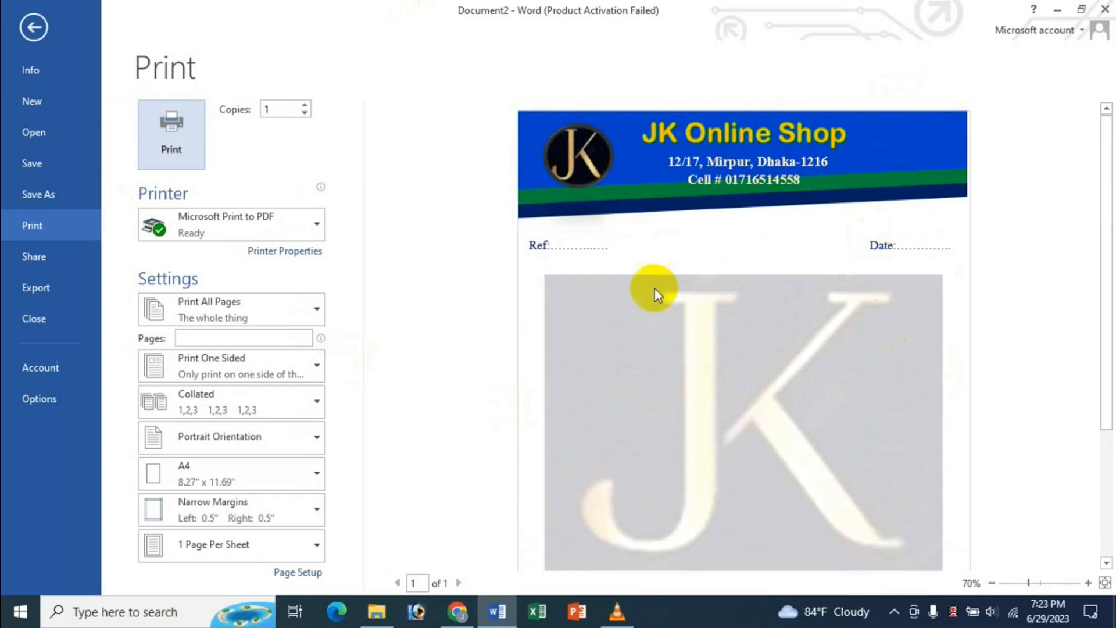
scroll(902, 352, "down", 3)
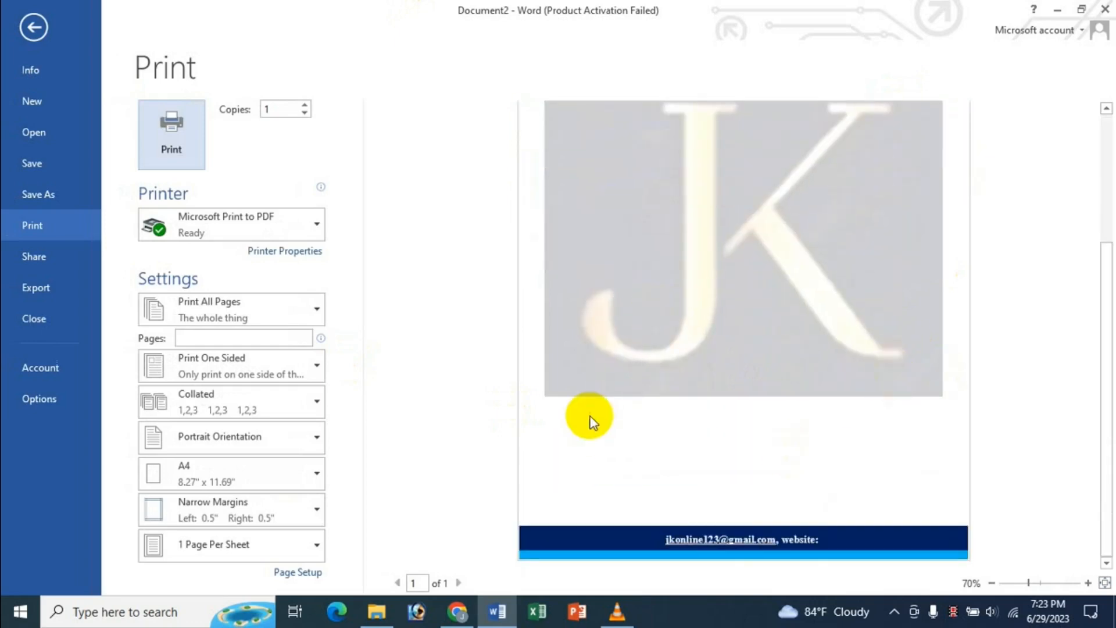
scroll(591, 417, "up", 3)
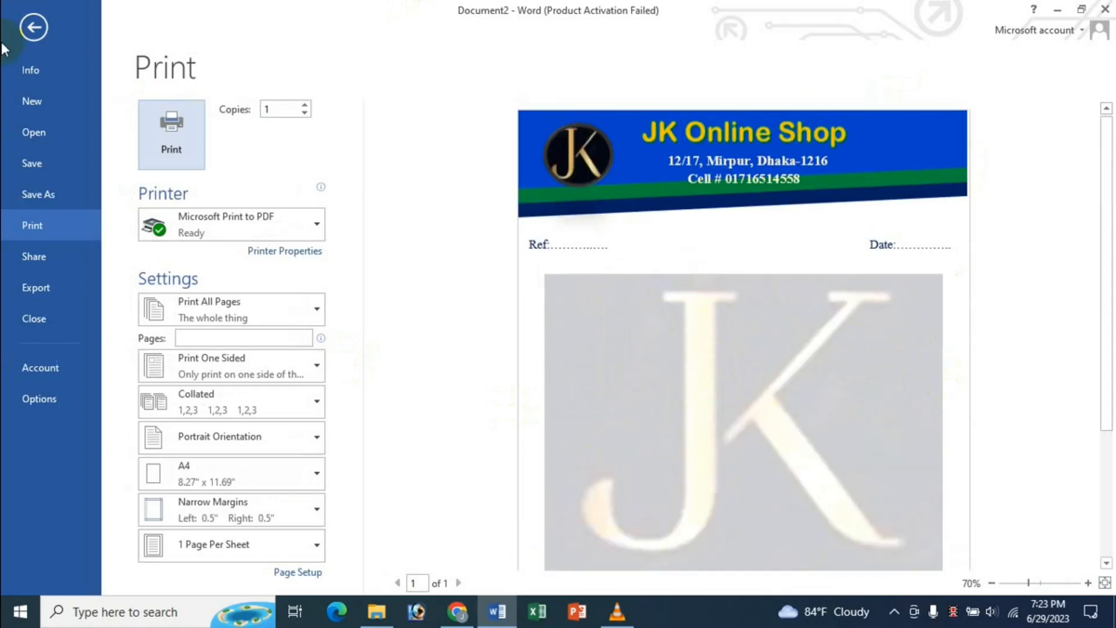
left_click(31, 29)
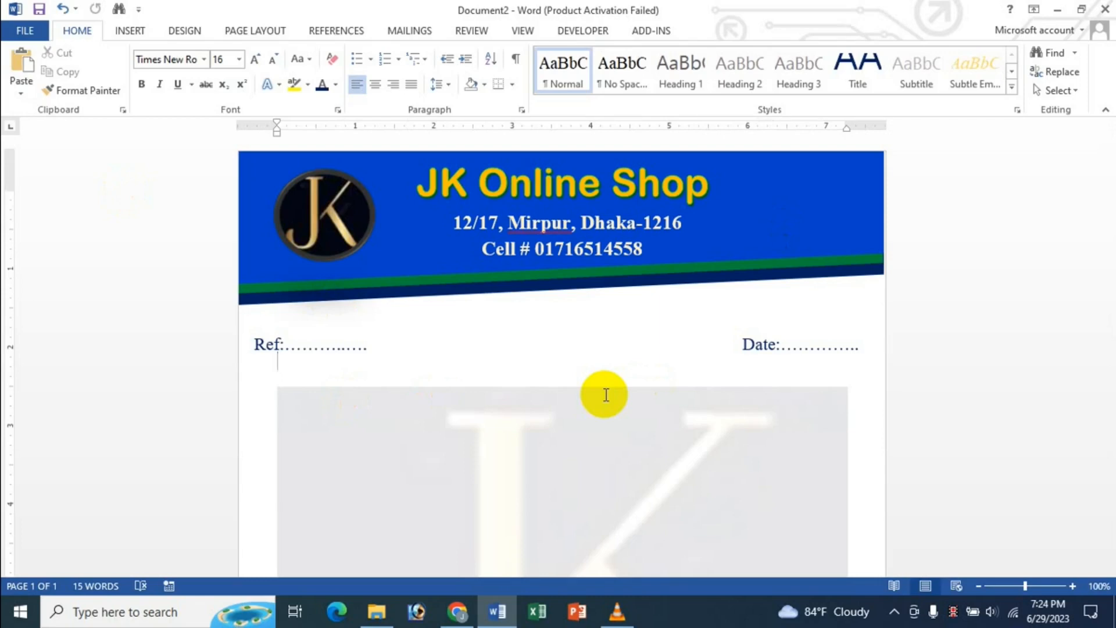
left_click(457, 611)
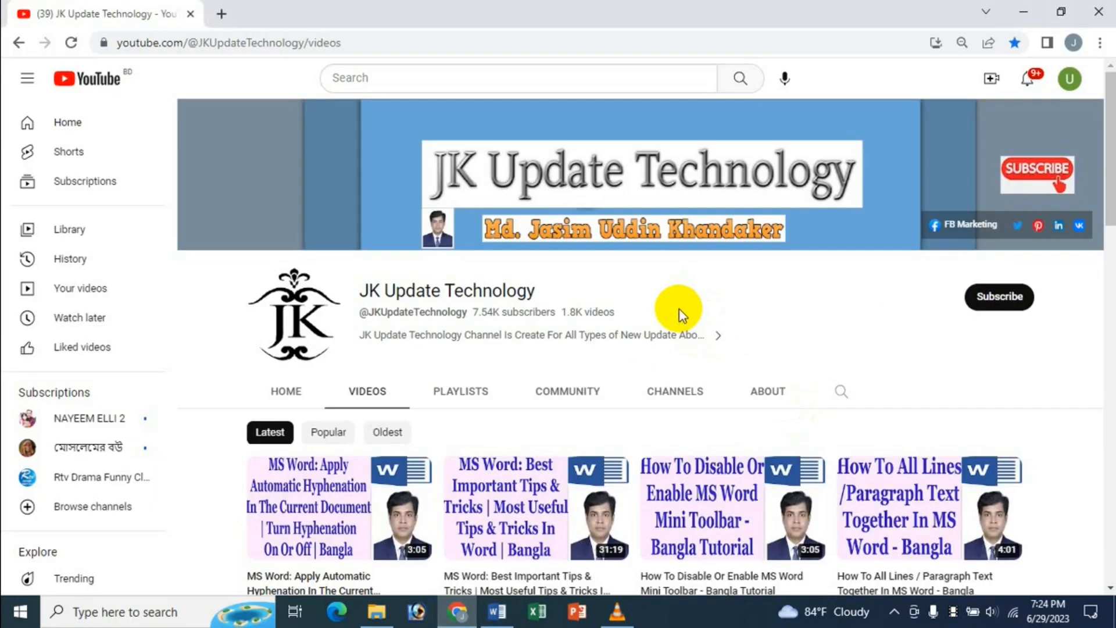